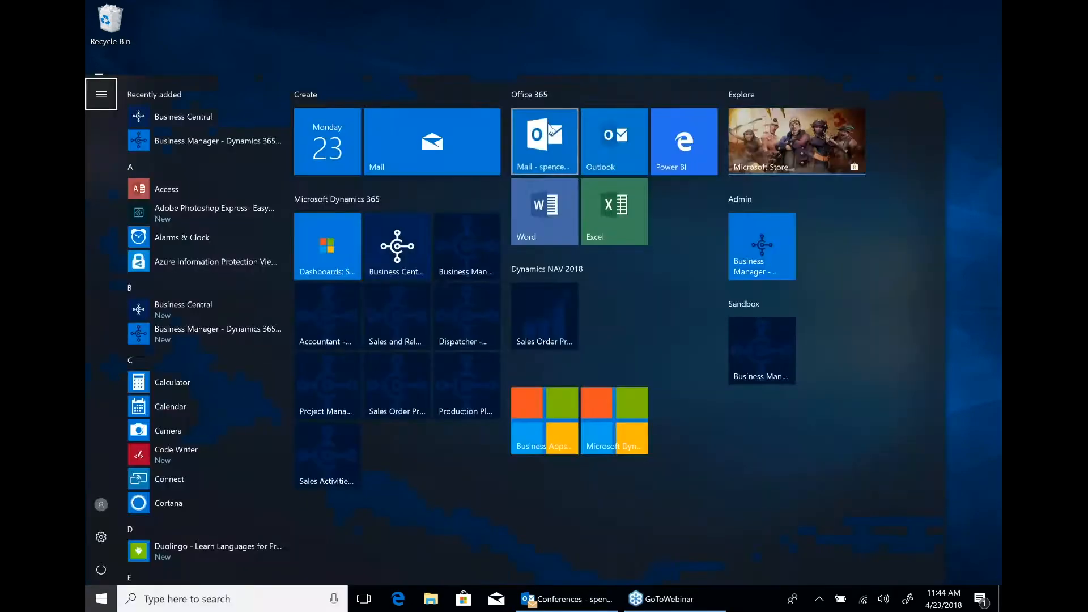
Open the Outlook mailbox on the web, switch to Dynamics 365 and launch the Business Central app.
left_click(547, 124)
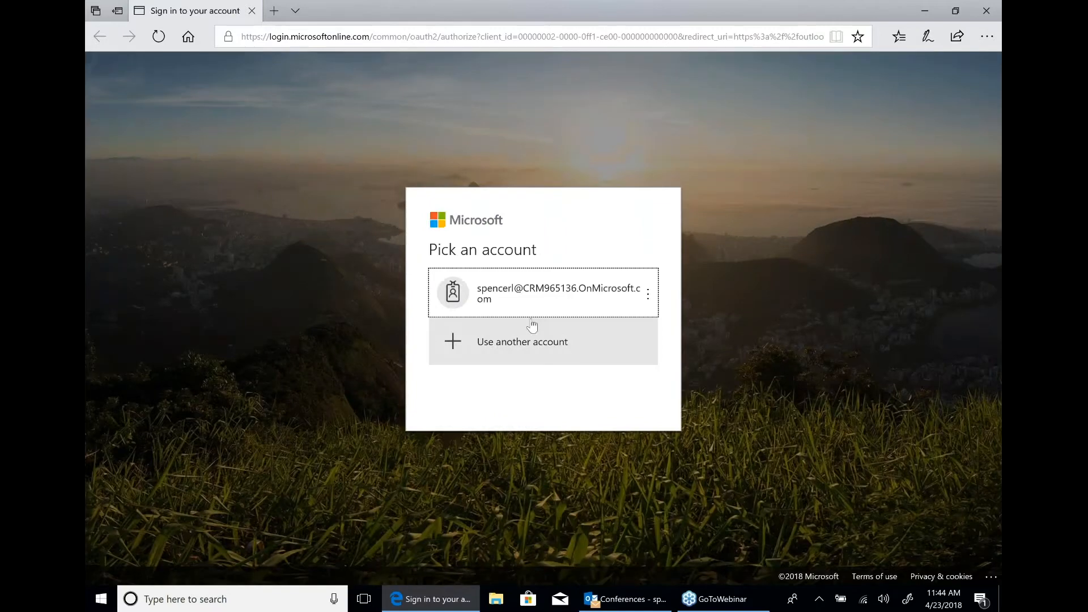
left_click(528, 316)
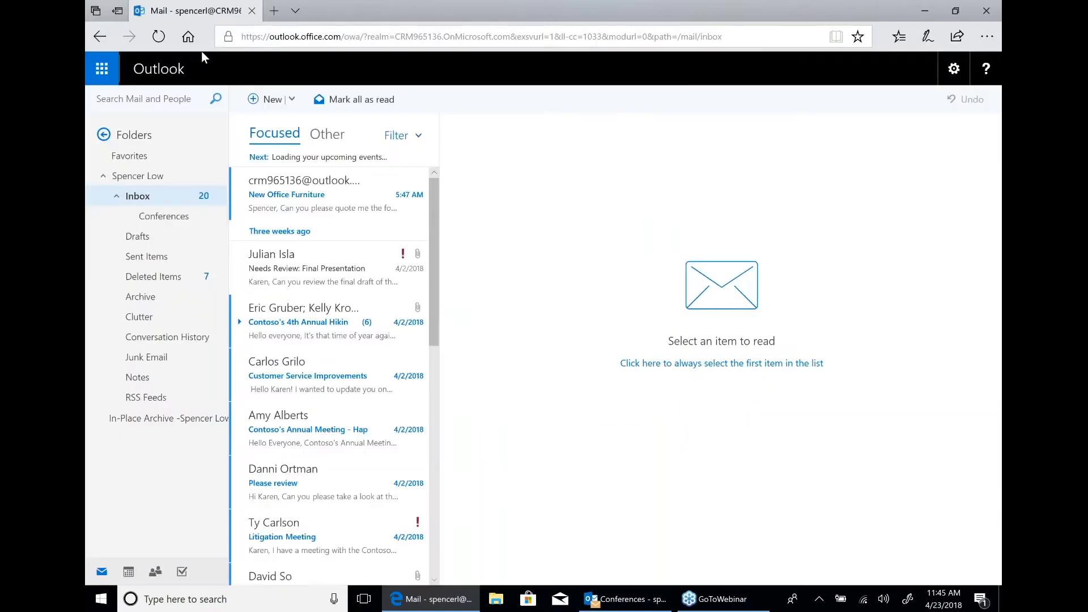
left_click(113, 69)
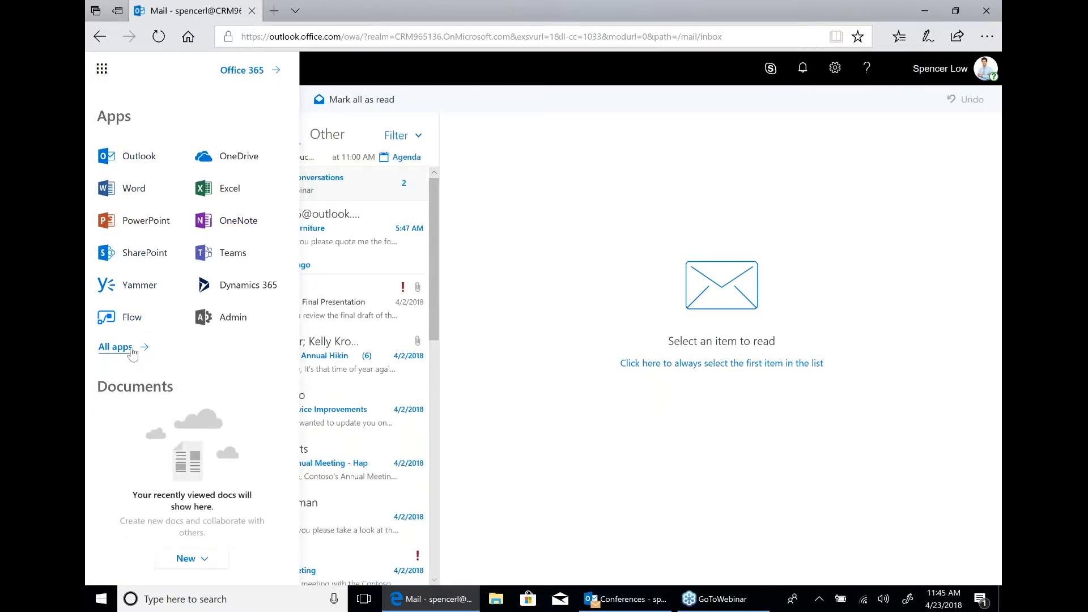
left_click(227, 286)
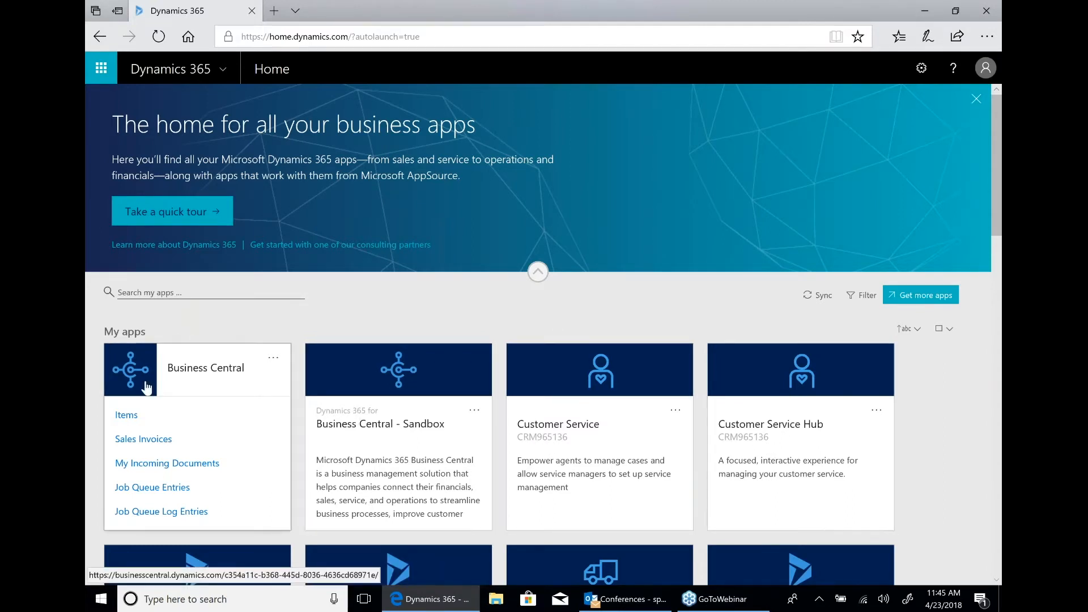
left_click(191, 376)
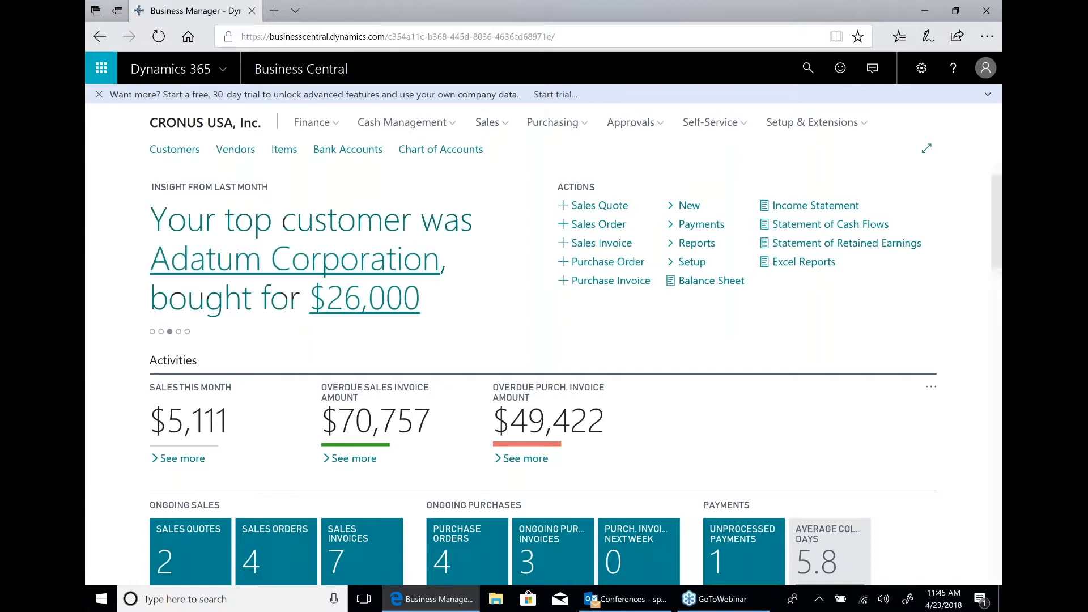
Look through the pages listed under Finance, Cash Management, Sales, Purchasing, Approvals and Self-Service.
left_click(339, 126)
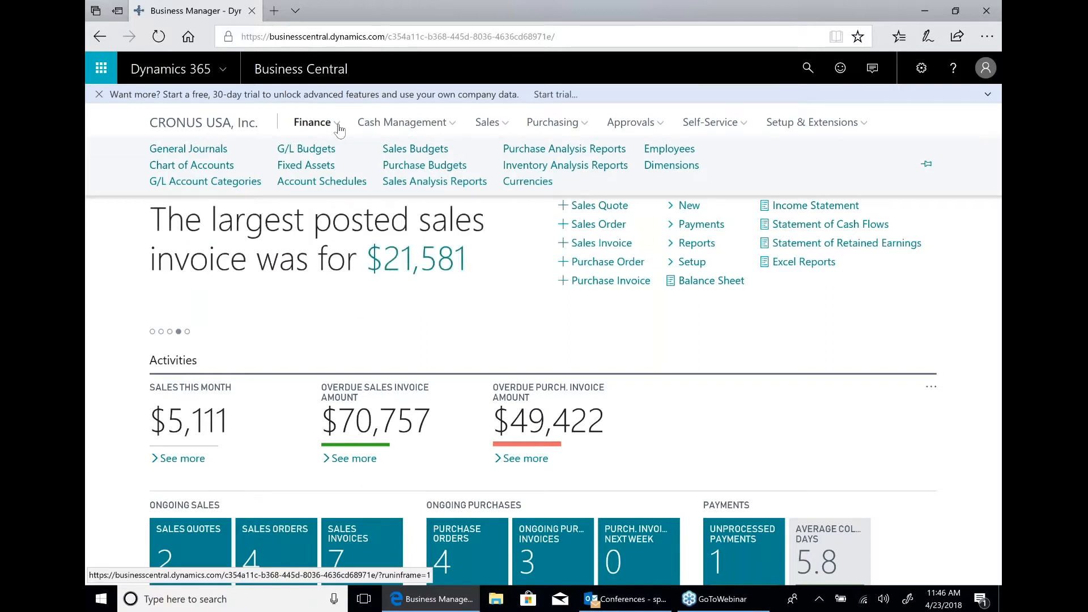
left_click(412, 125)
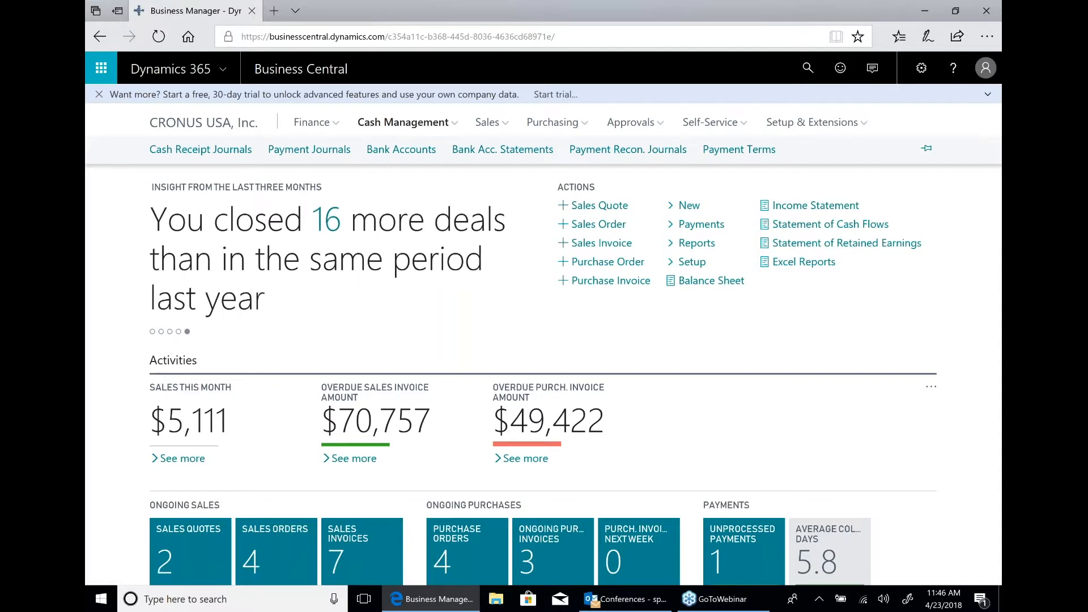
left_click(503, 128)
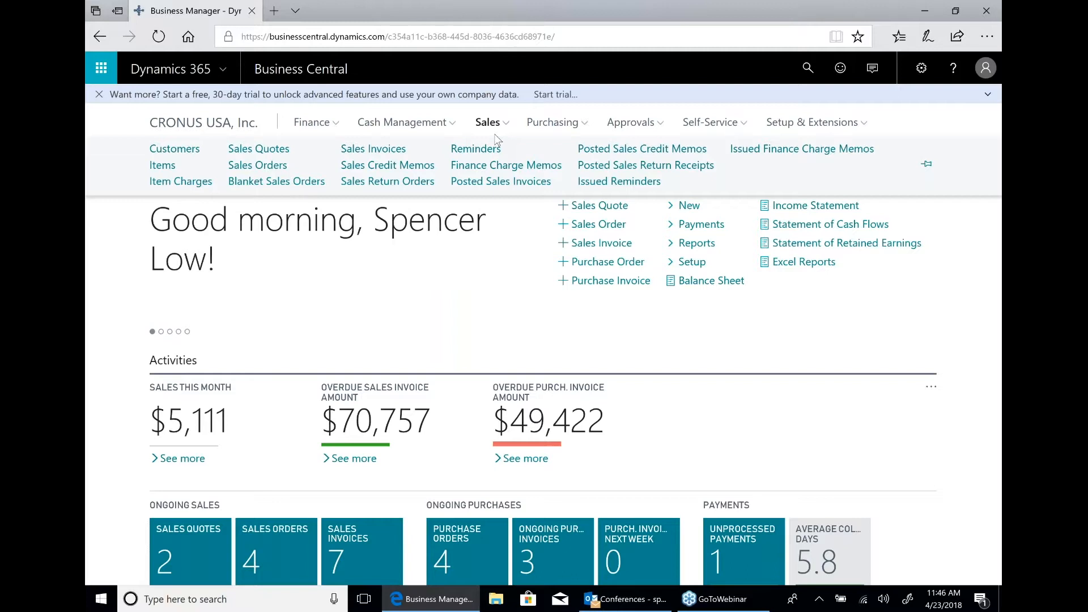
left_click(569, 130)
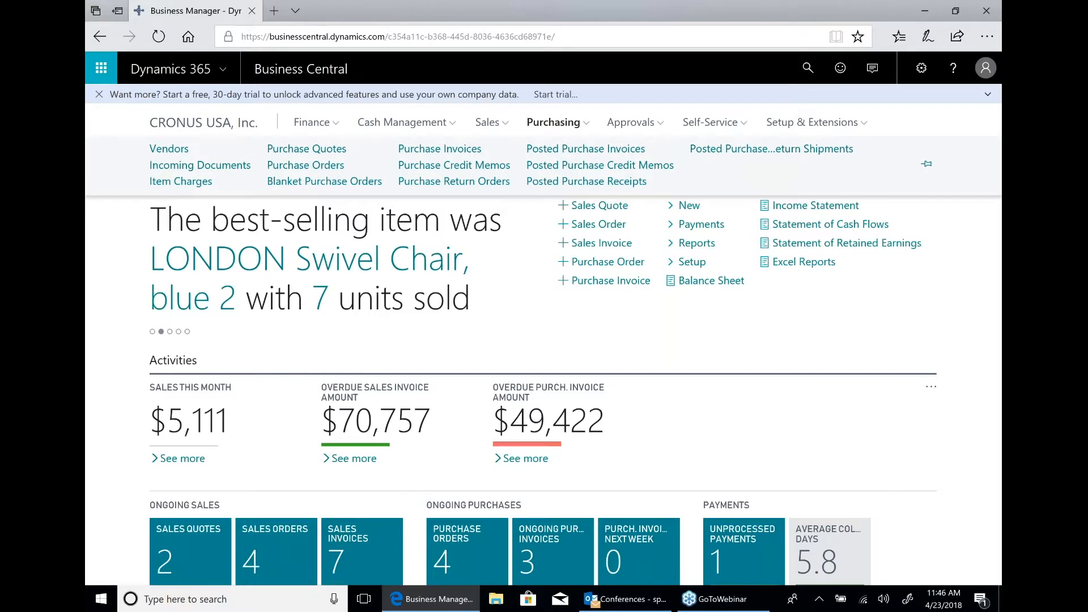
left_click(656, 128)
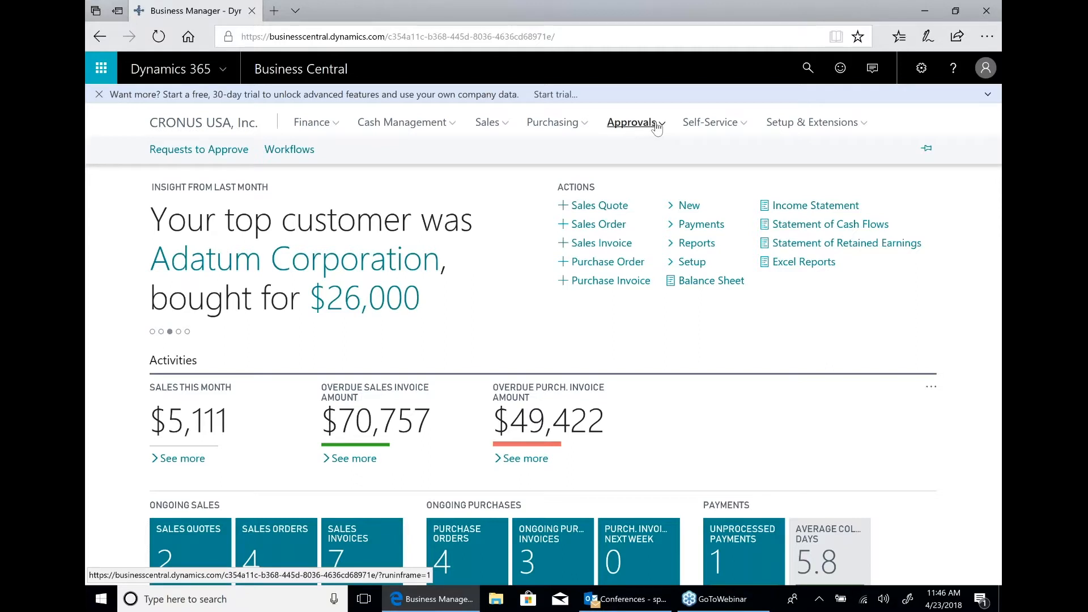
left_click(735, 126)
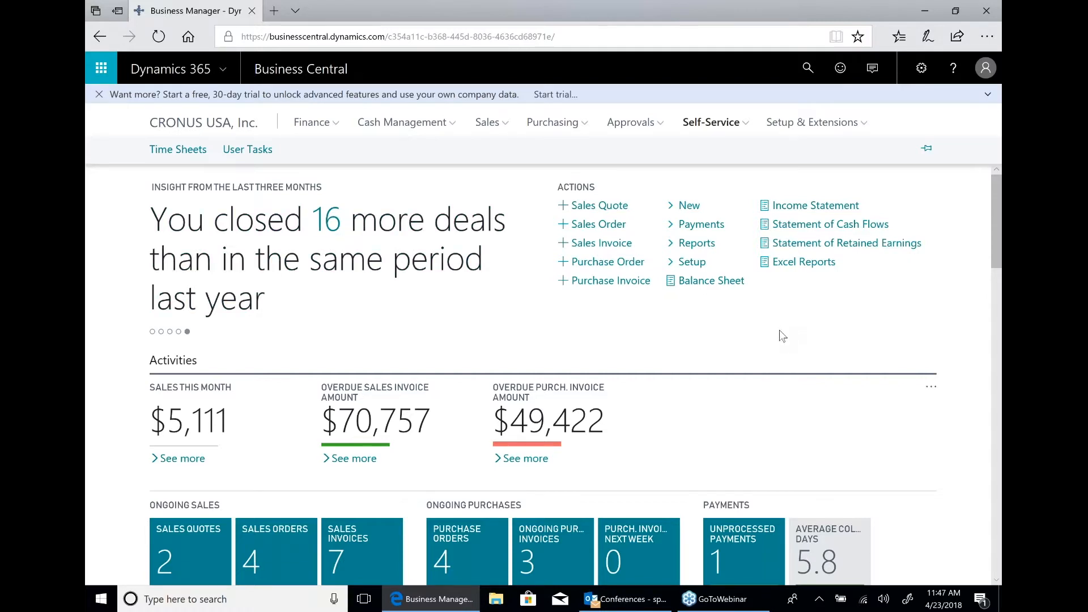
Open the overdue sales invoices and trace the first one, PS-INV103216, through its related entries to the posted sales invoice.
scroll(646, 322, "down", 2)
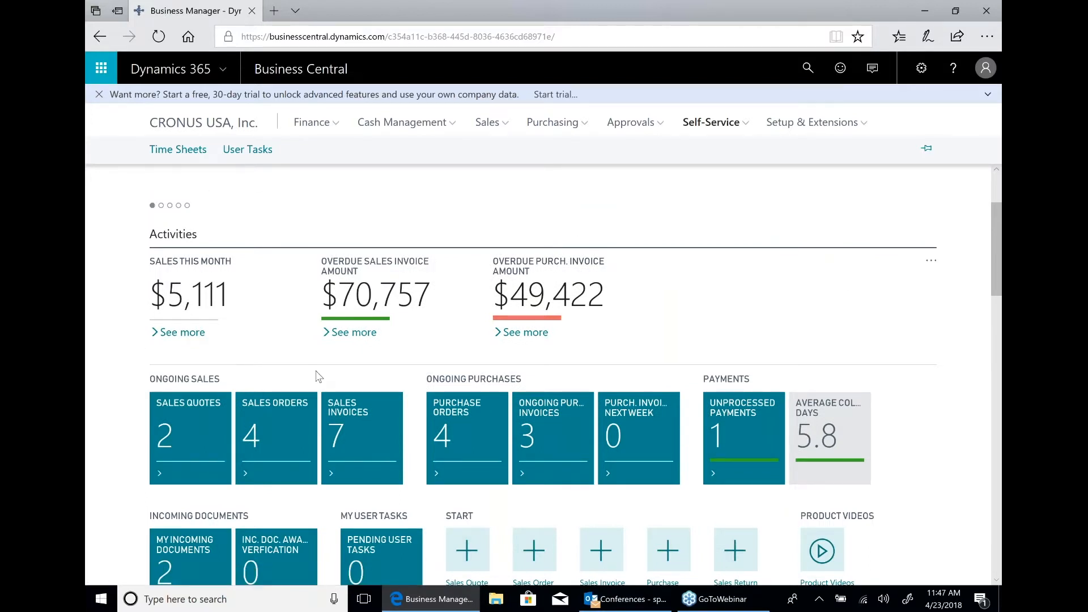
mouse_move(390, 307)
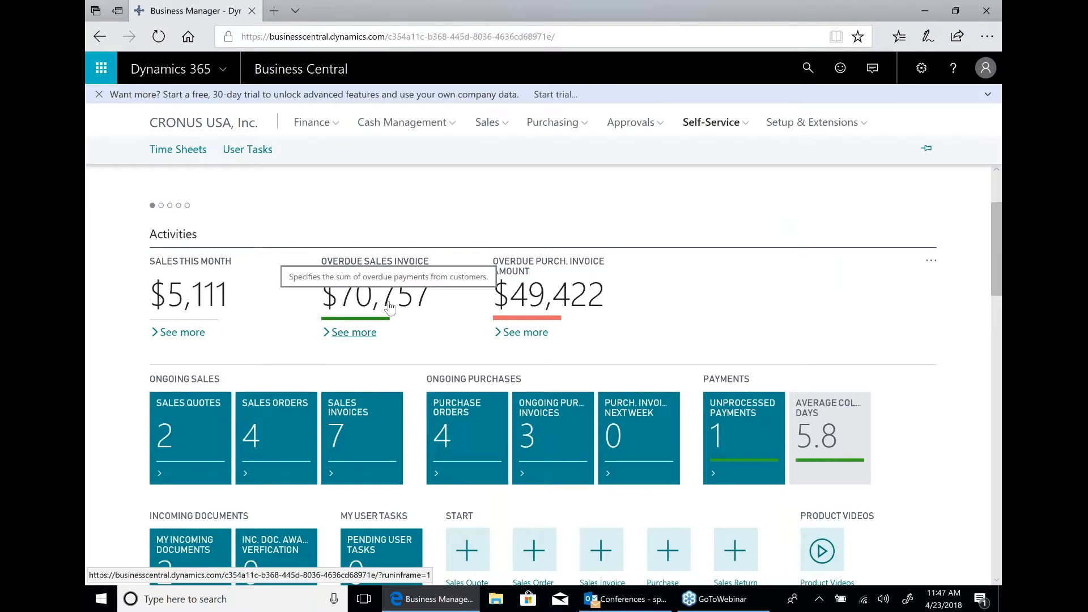
left_click(357, 333)
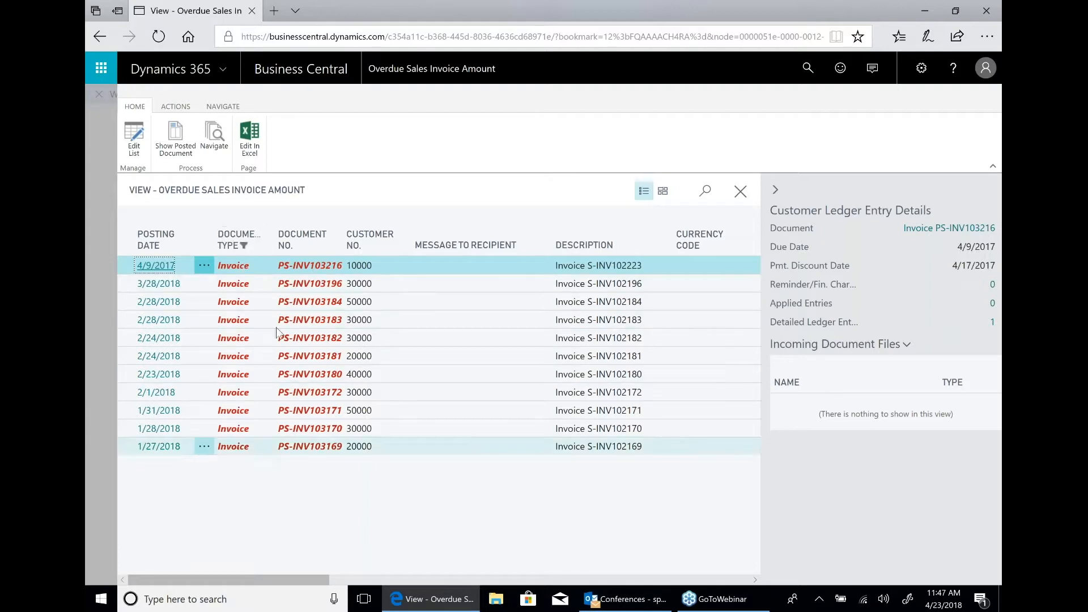
left_click(220, 149)
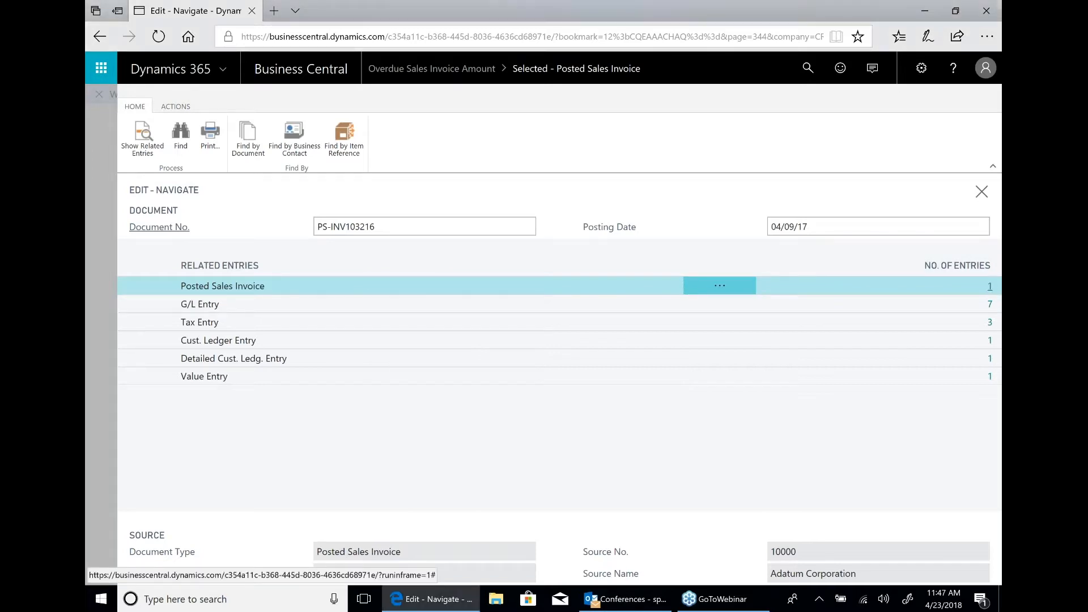
left_click(989, 285)
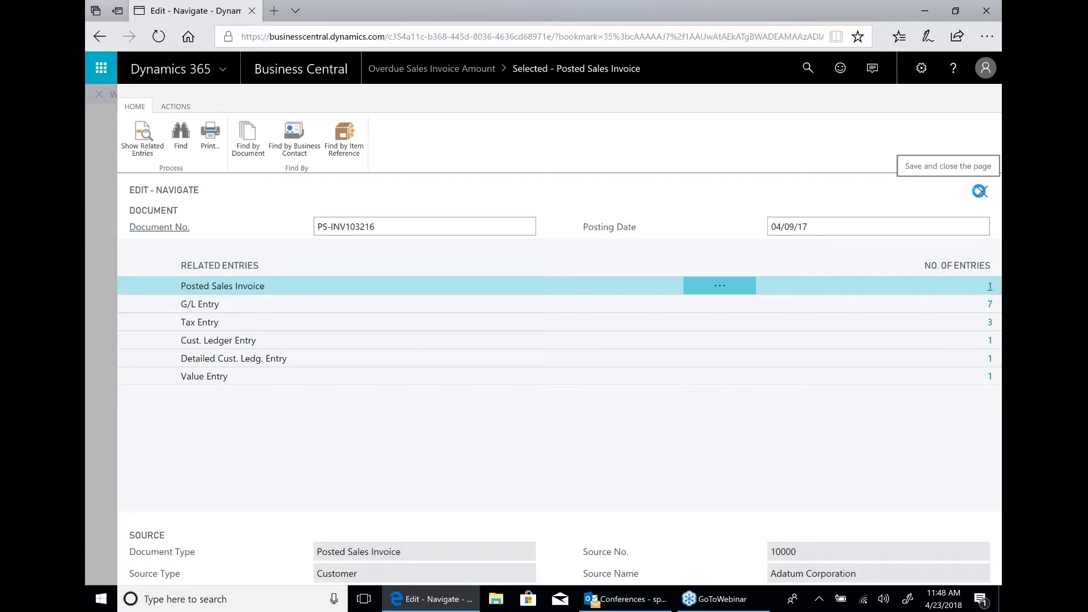
Close the posted invoice, its related entries and the overdue invoice list to return to the home page.
left_click(979, 191)
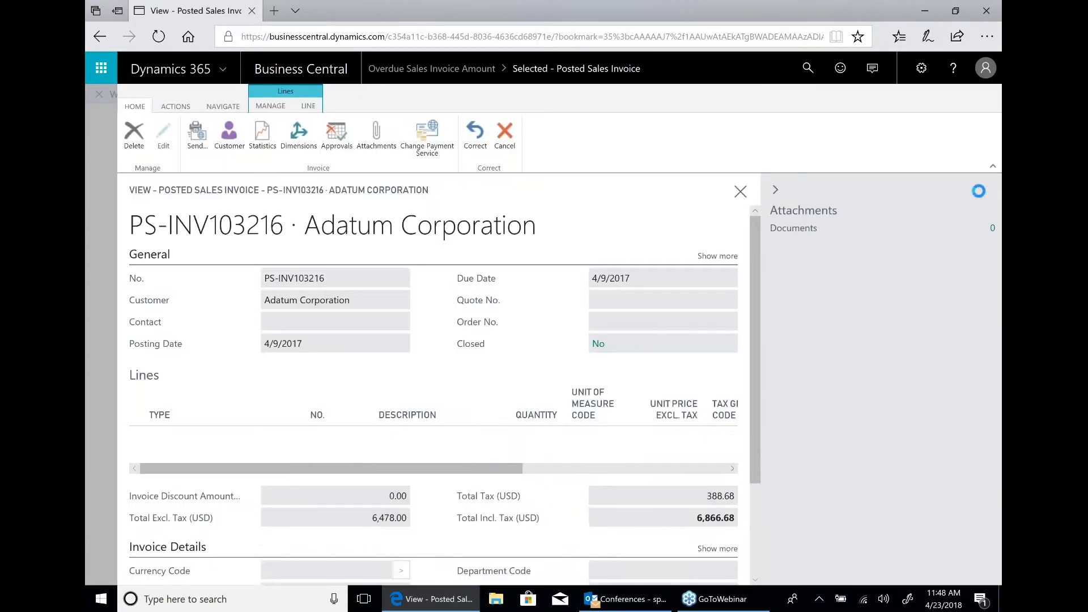
left_click(738, 194)
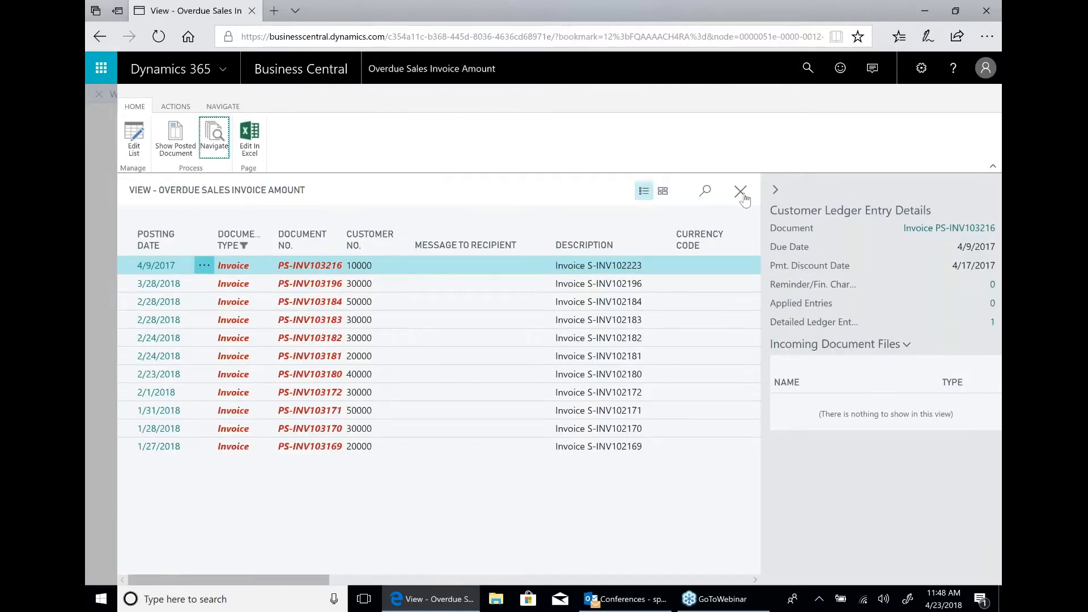
left_click(742, 196)
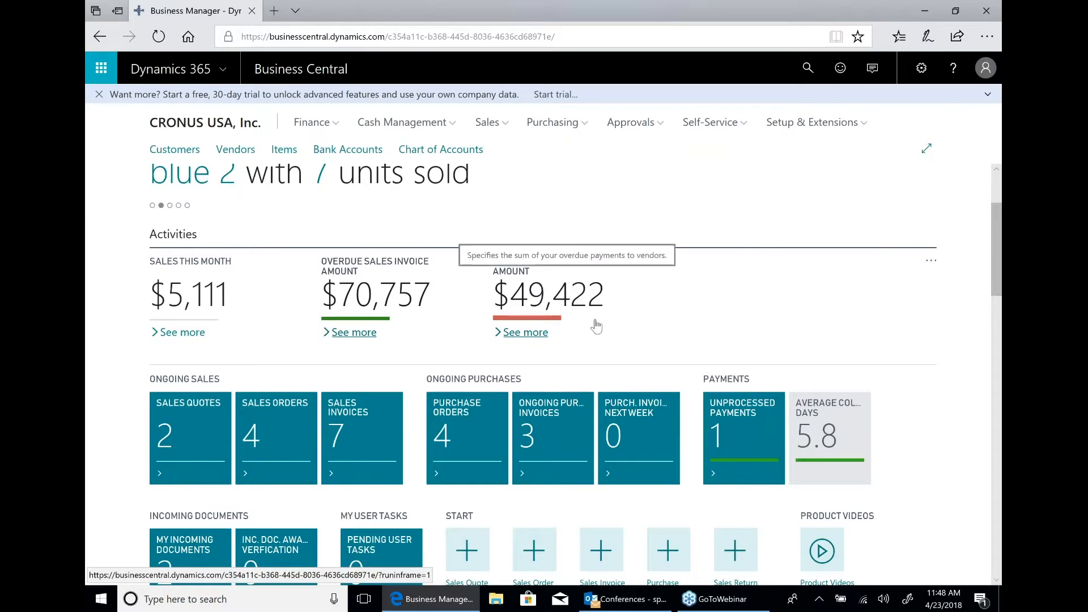
Examine the home page's activity tiles and the sales values in the Top Five Customers by Sales Value chart.
scroll(636, 313, "down", 3)
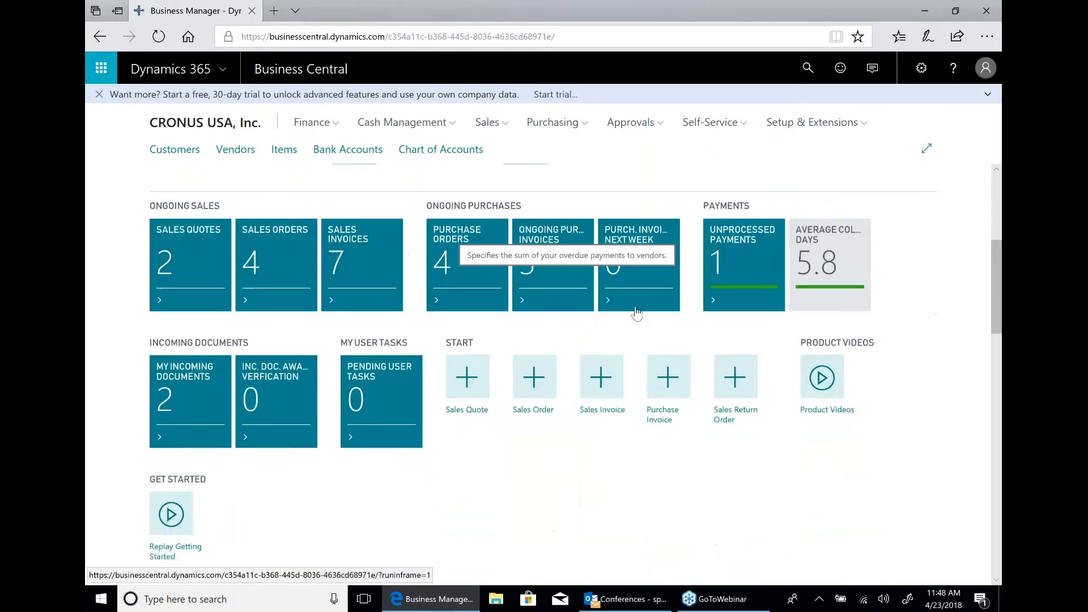
scroll(636, 315, "down", 5)
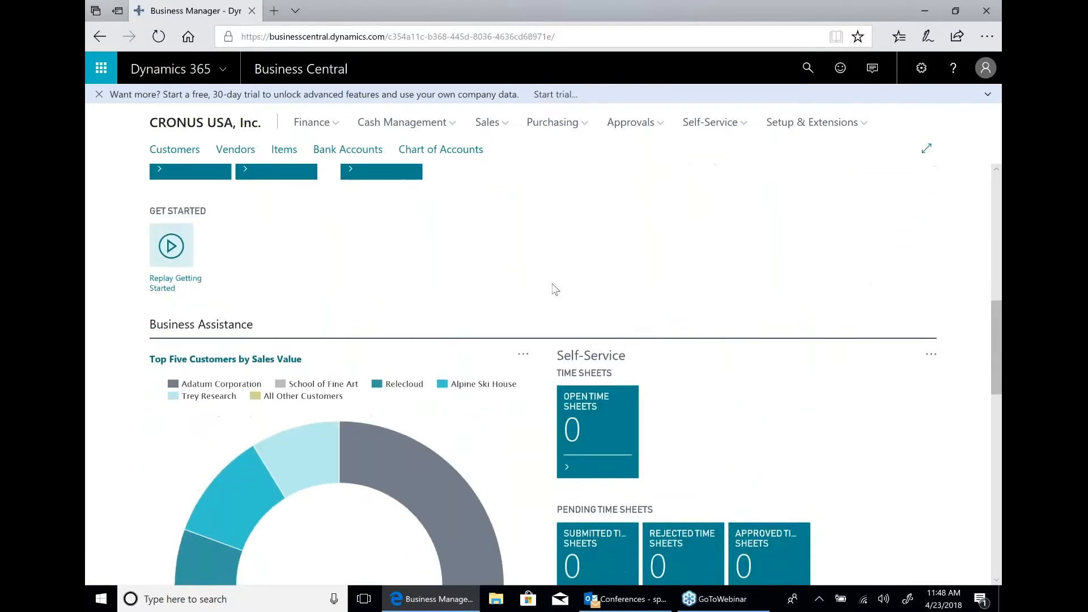
scroll(539, 289, "down", 2)
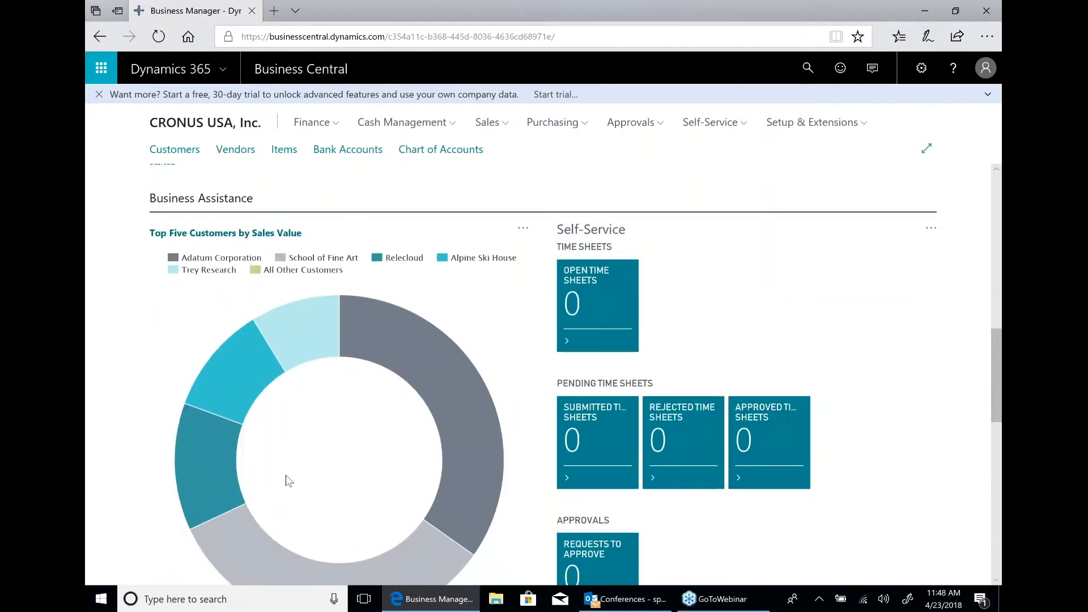
mouse_move(475, 334)
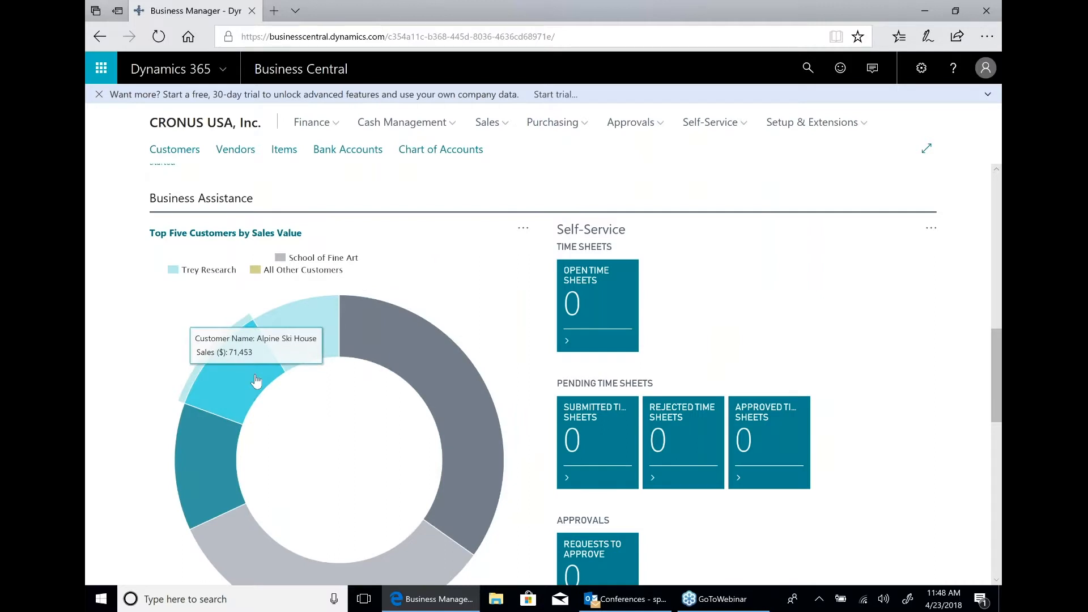
mouse_move(303, 334)
mouse_move(425, 345)
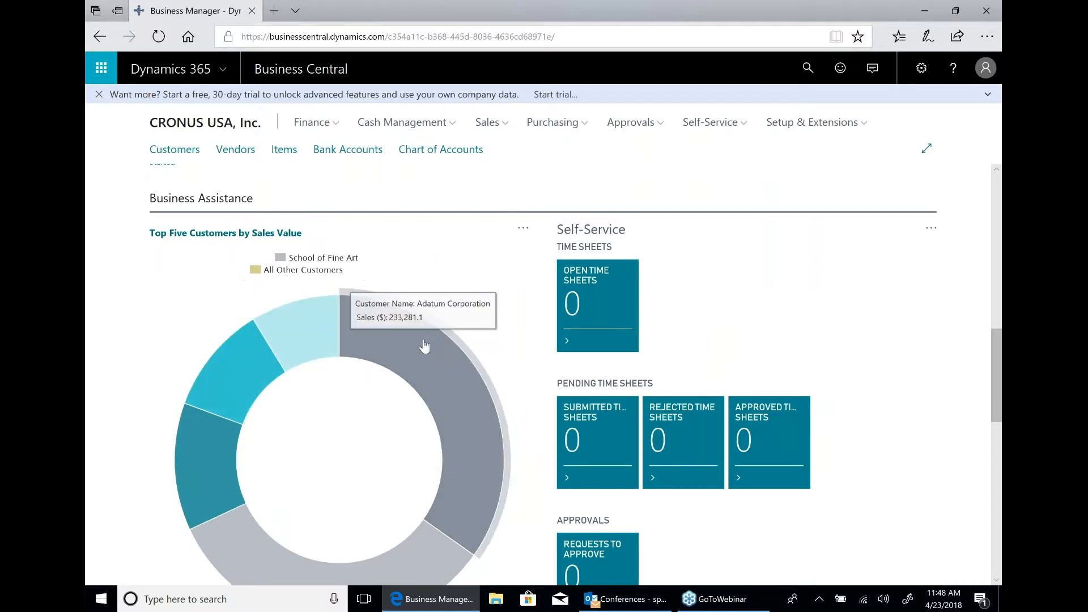
scroll(836, 327, "down", 3)
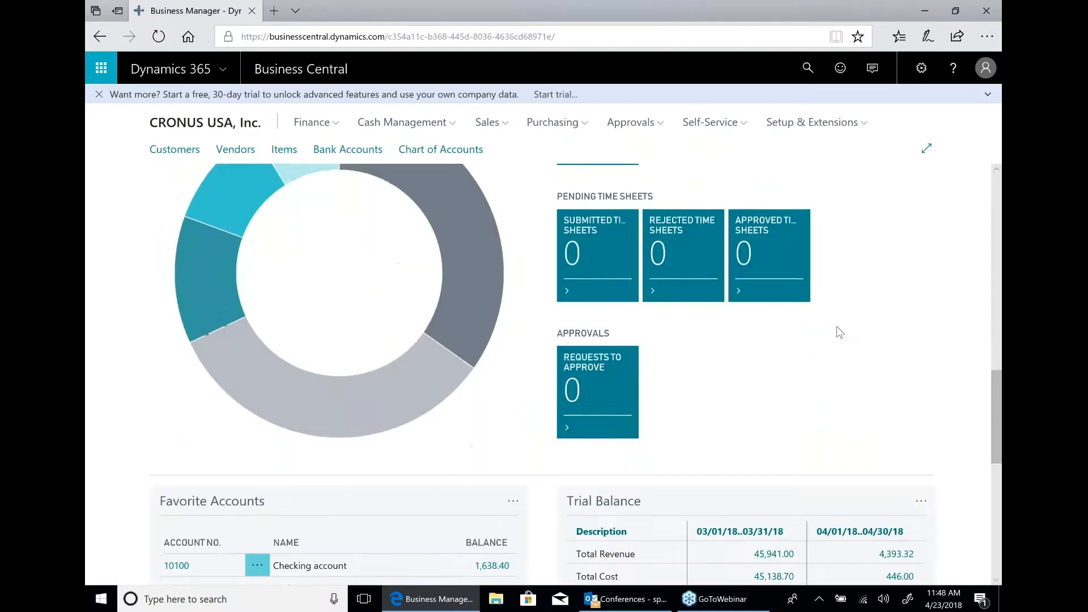
Switch the Power BI Reports section to the previous report and expand it to full size.
scroll(836, 327, "down", 6)
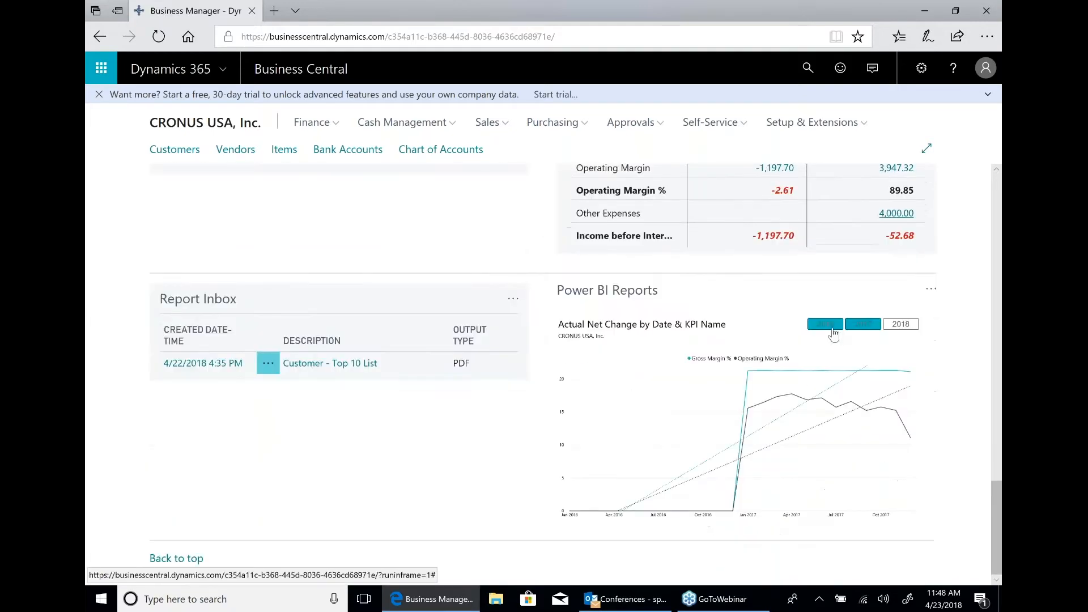
left_click(929, 290)
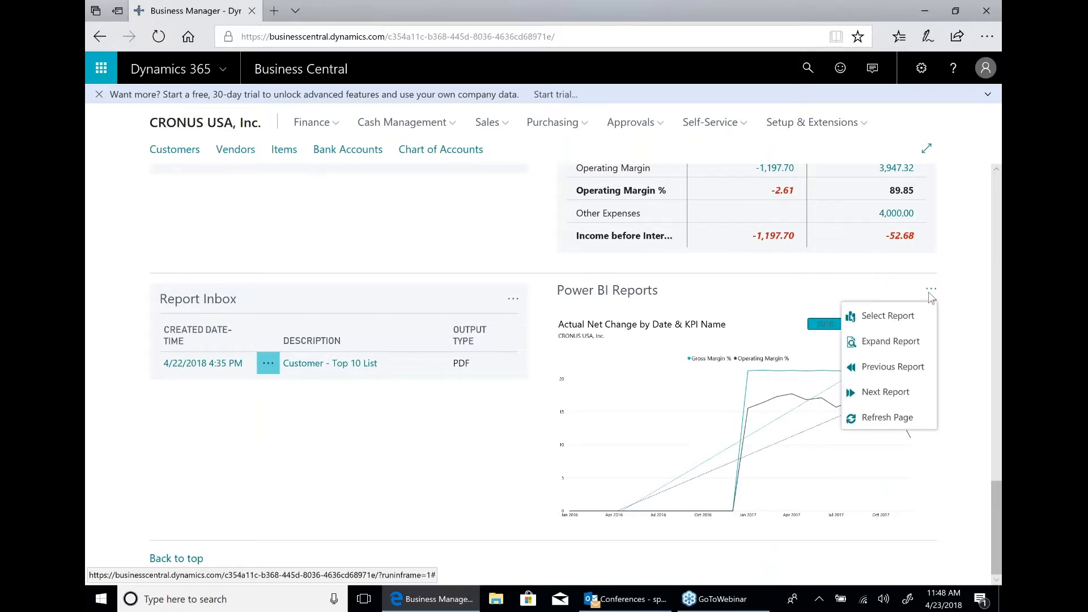
left_click(903, 367)
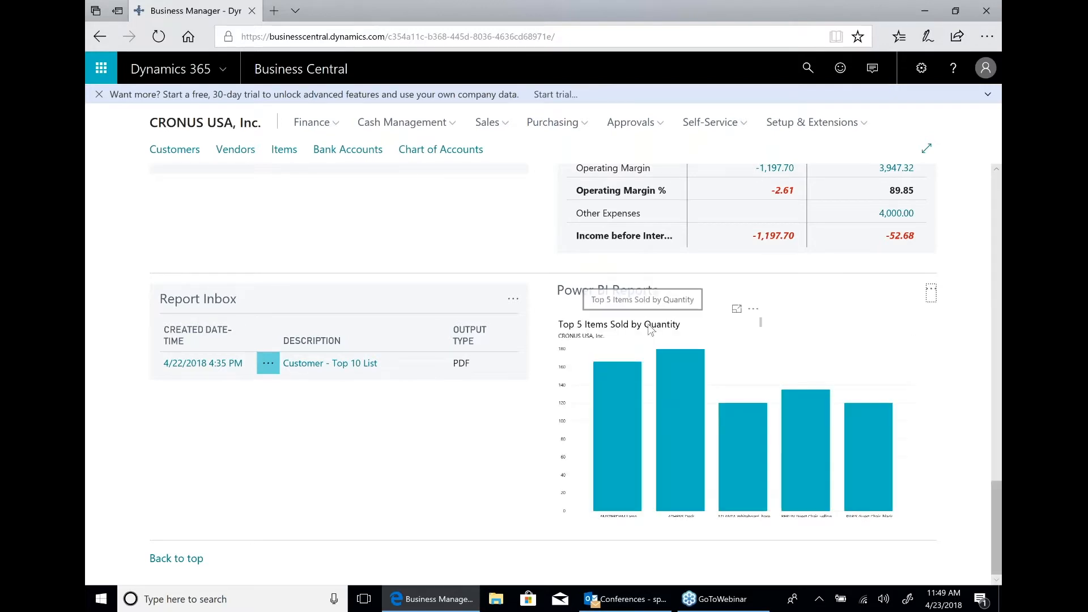
left_click(931, 290)
left_click(902, 344)
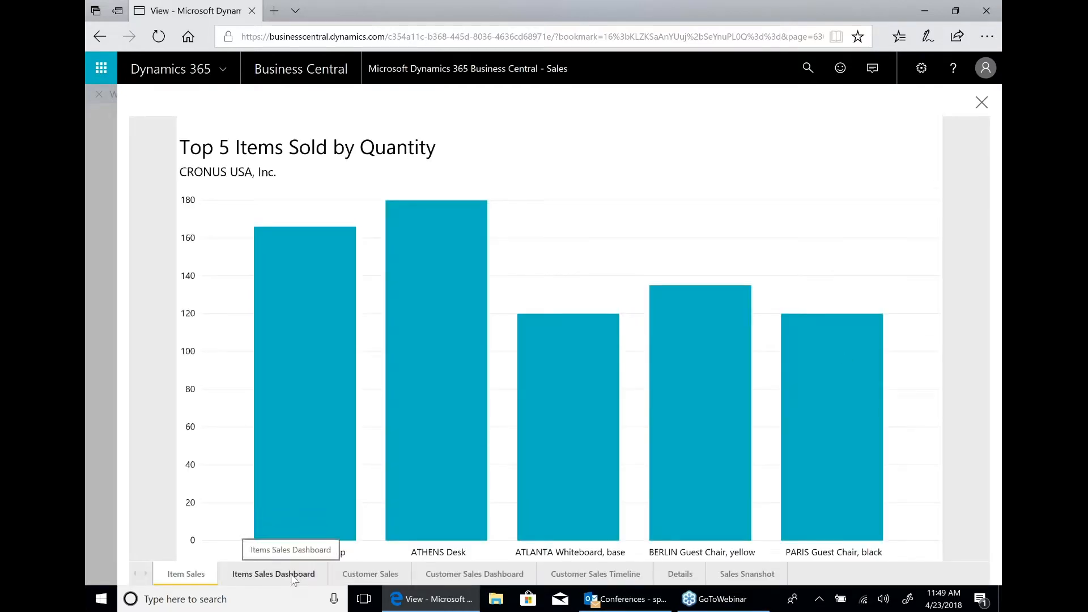
Explore the Items Sales Dashboard by highlighting item 1968-S and starting the posting date range at 8/26/2017, and close the report.
left_click(294, 574)
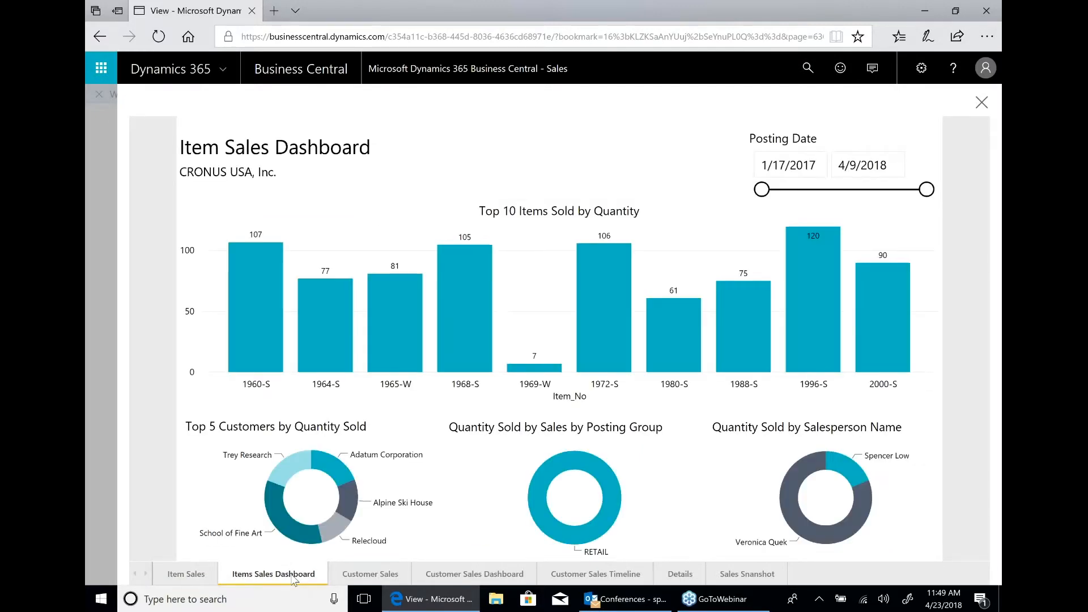
left_click(464, 284)
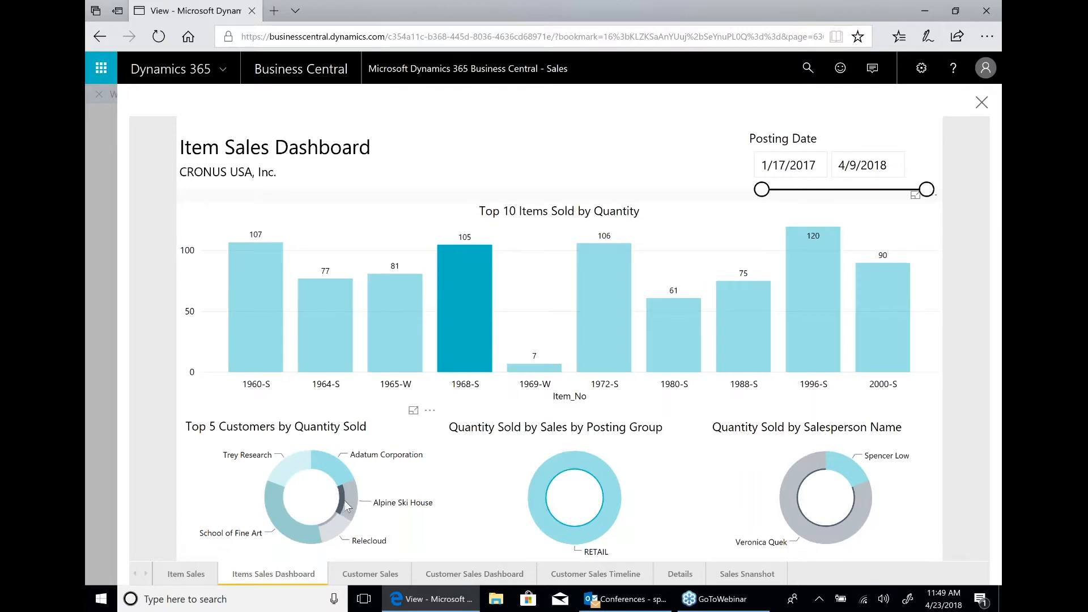
mouse_move(346, 504)
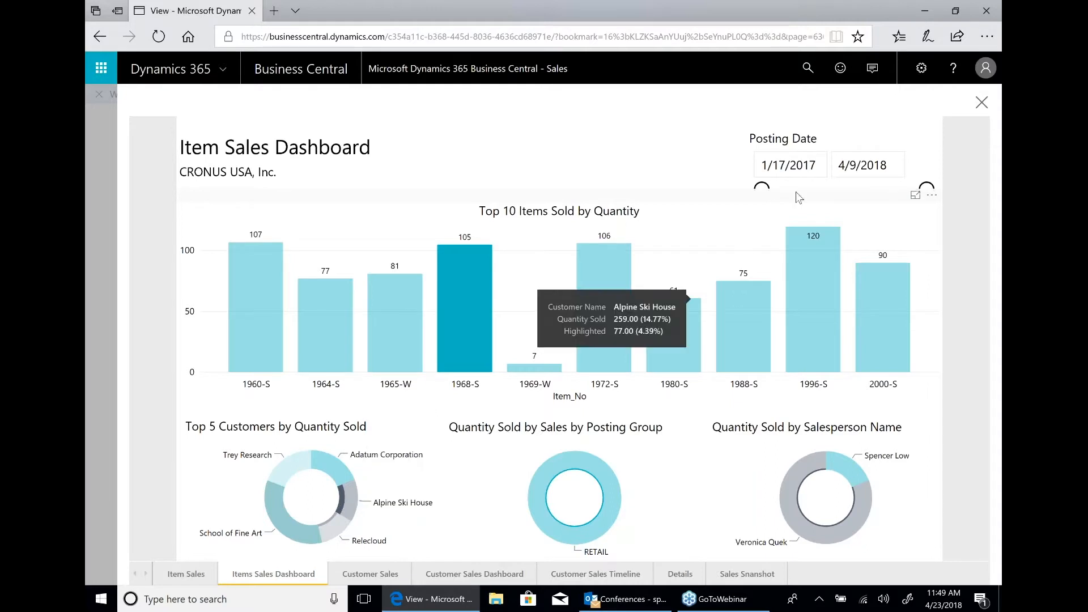
left_click_drag(796, 191, 849, 193)
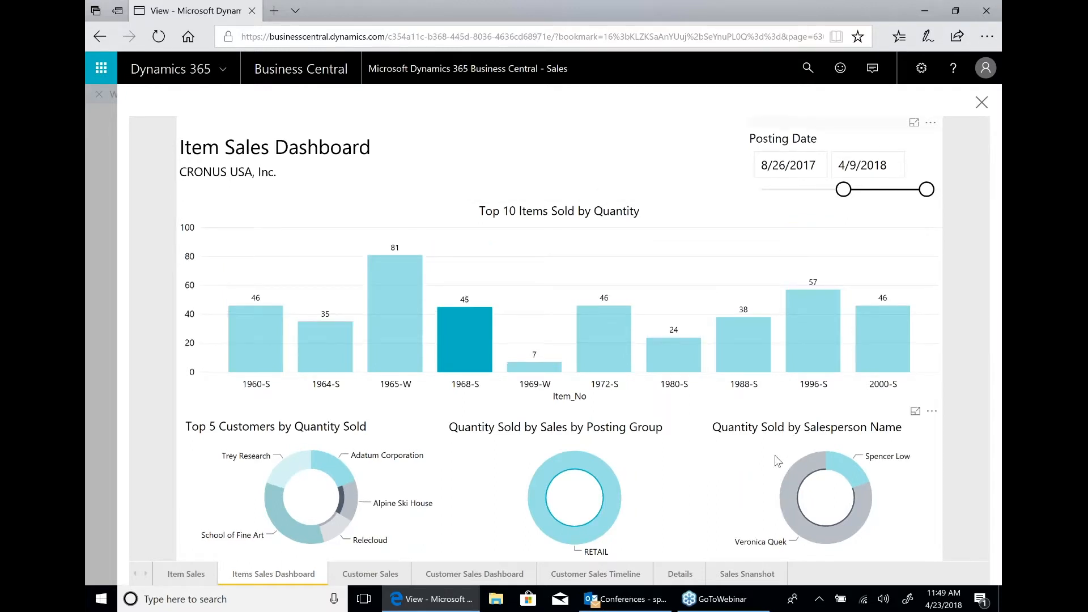
left_click(980, 104)
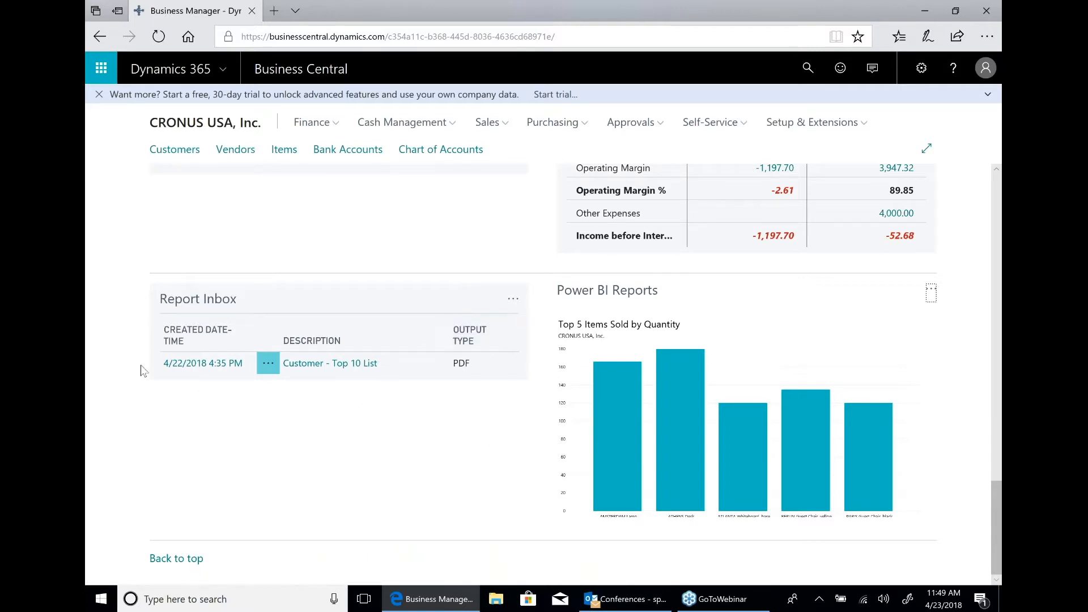
Open the Customer - Top 10 List PDF from the Report Inbox, and close it to return to the home page.
left_click(332, 366)
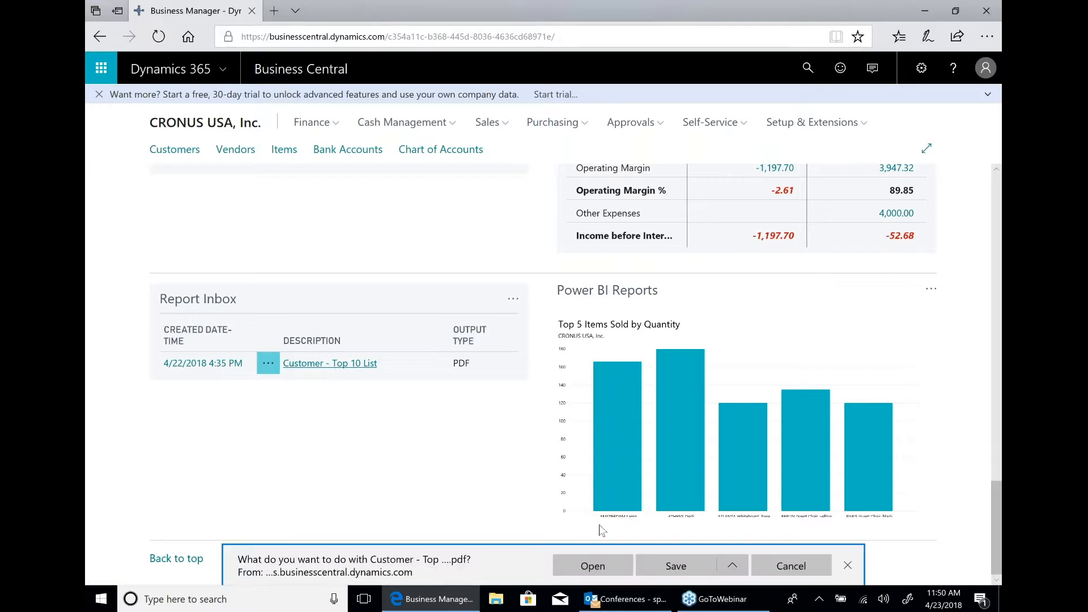
left_click(601, 568)
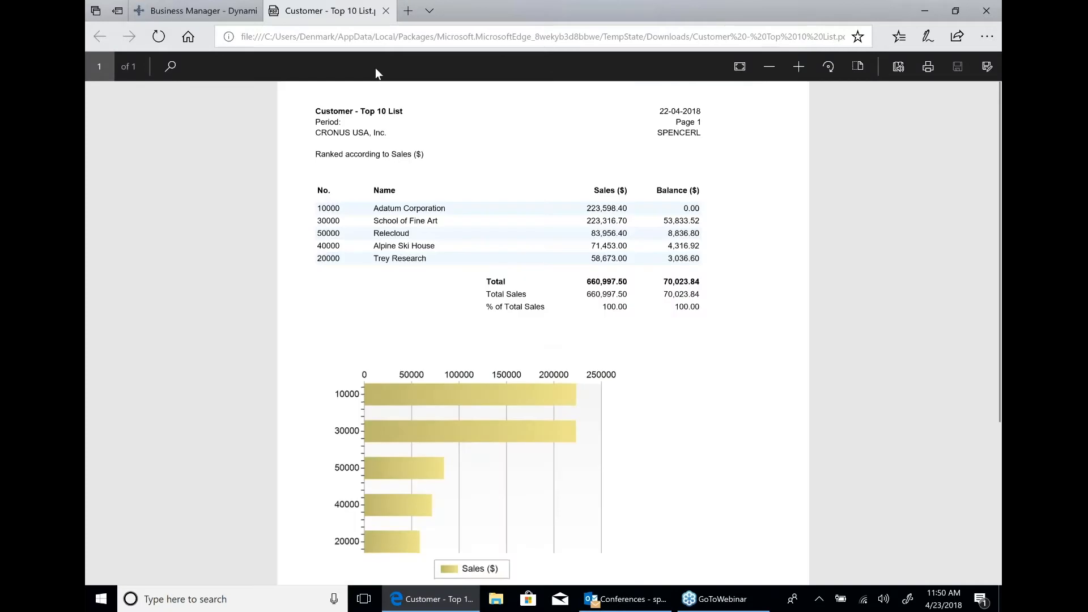
left_click(386, 11)
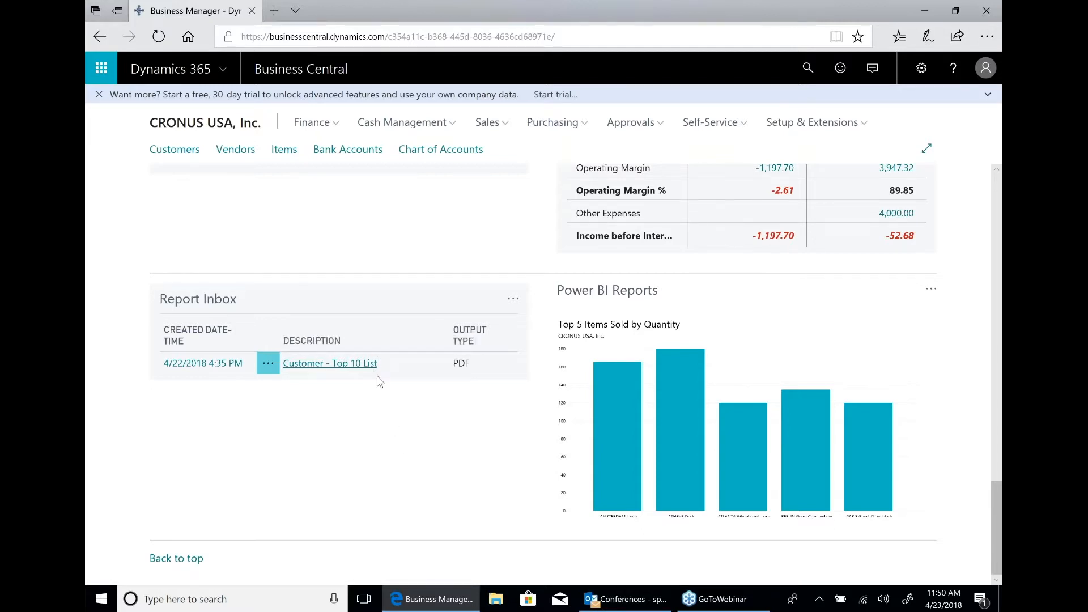
Open the Trial Balance Excel report from the home page's actions and enable its editing and macro content.
scroll(379, 381, "up", 15)
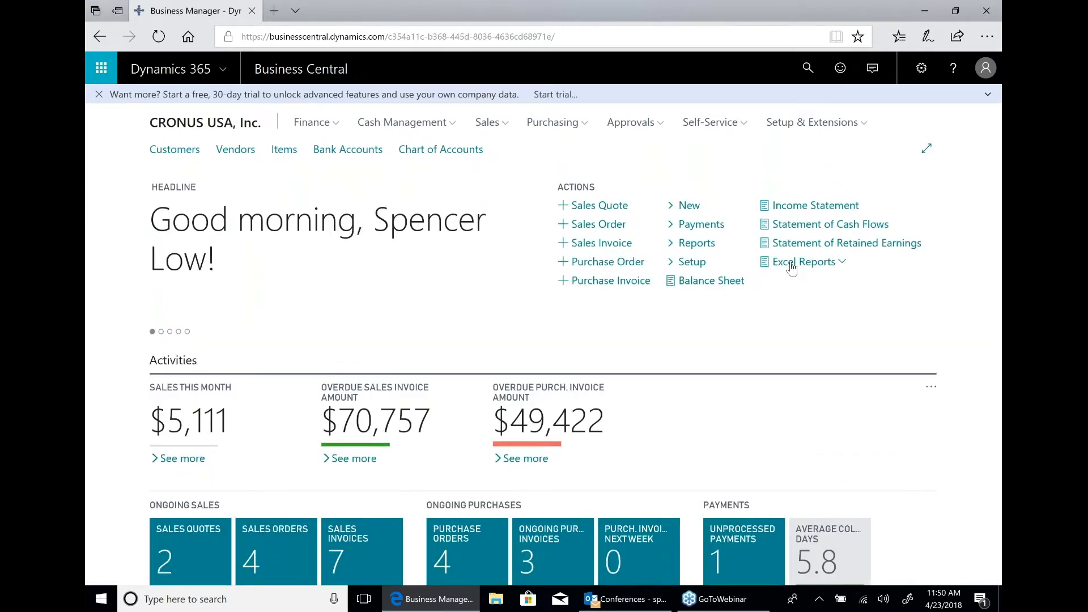
left_click(791, 264)
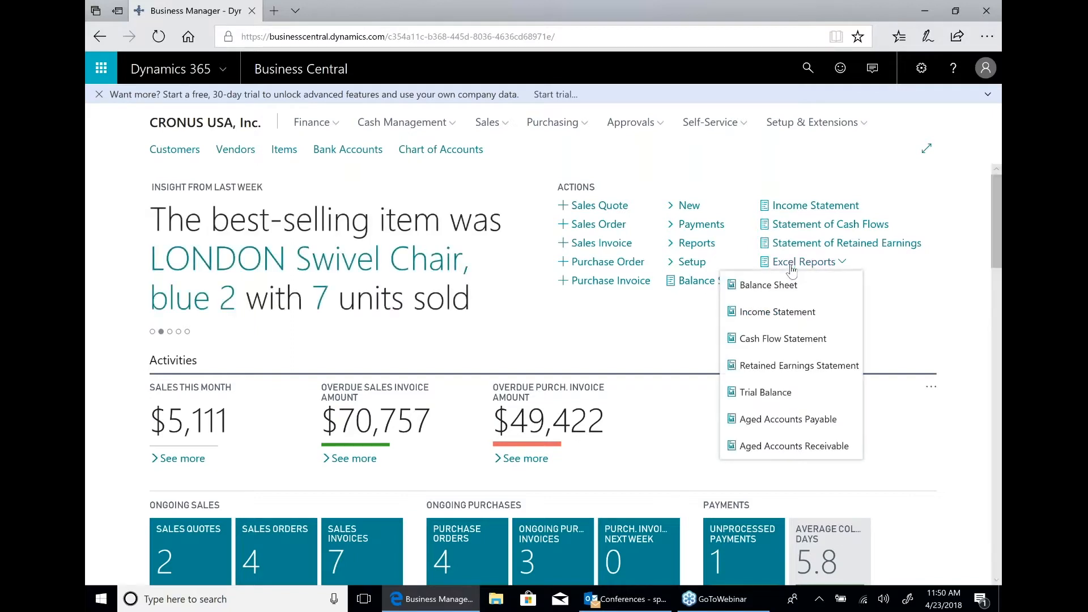
left_click(771, 391)
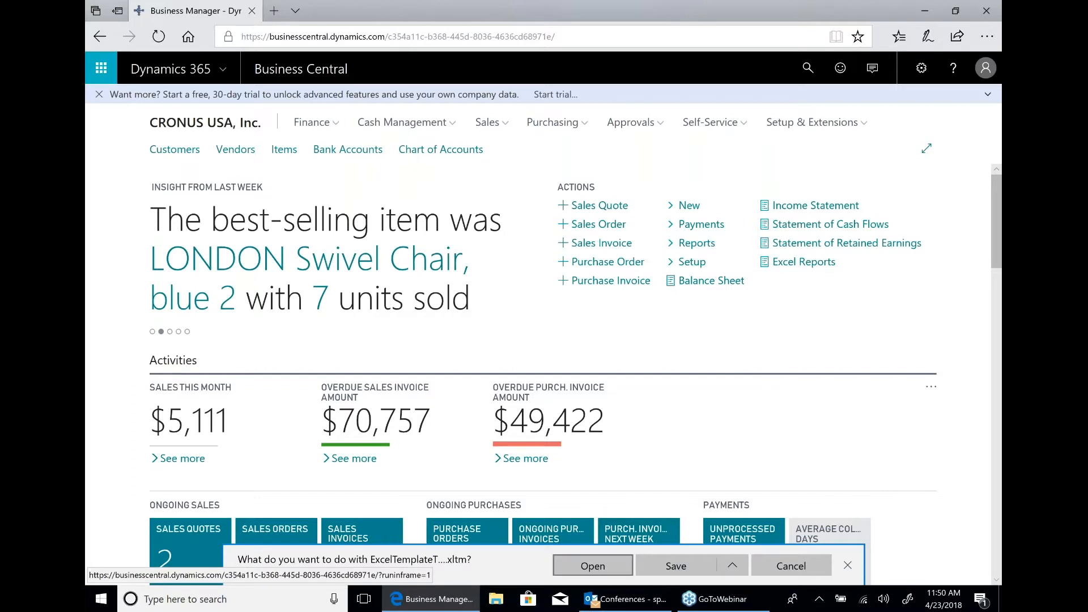
left_click(593, 565)
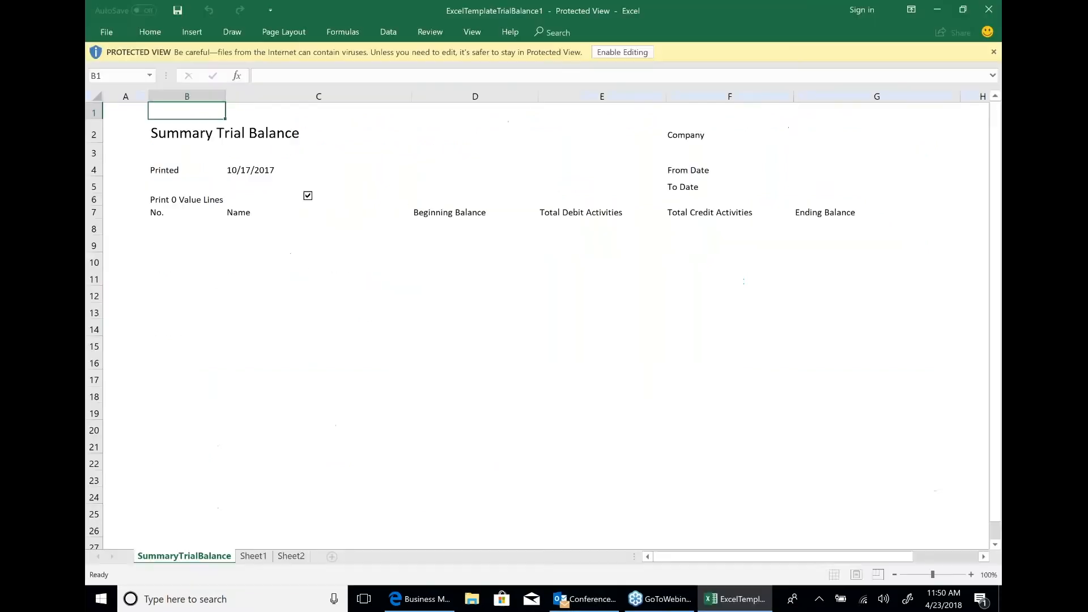
left_click(621, 54)
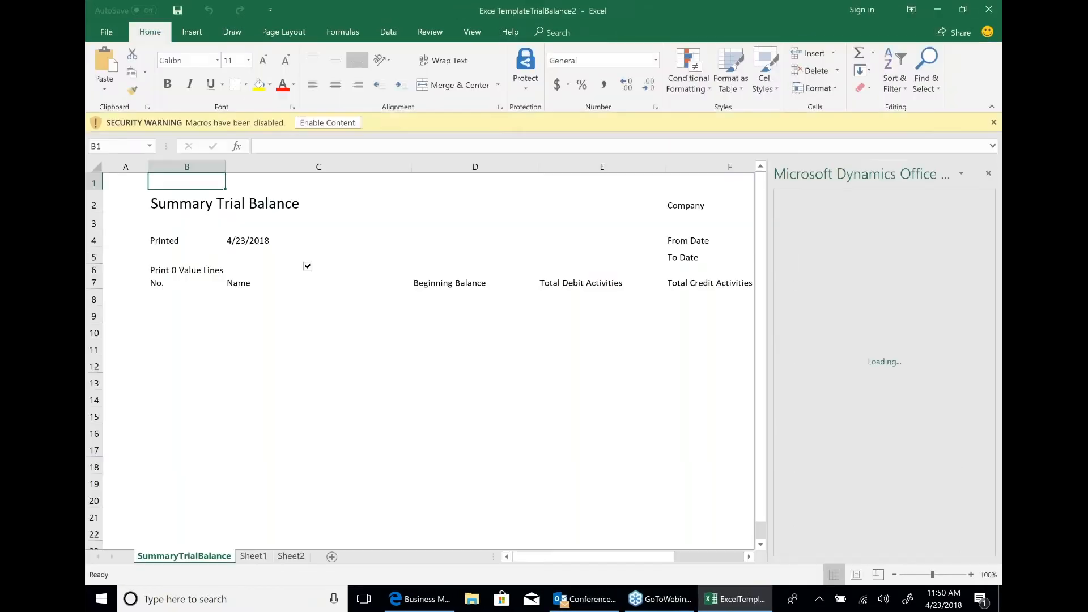
left_click(320, 121)
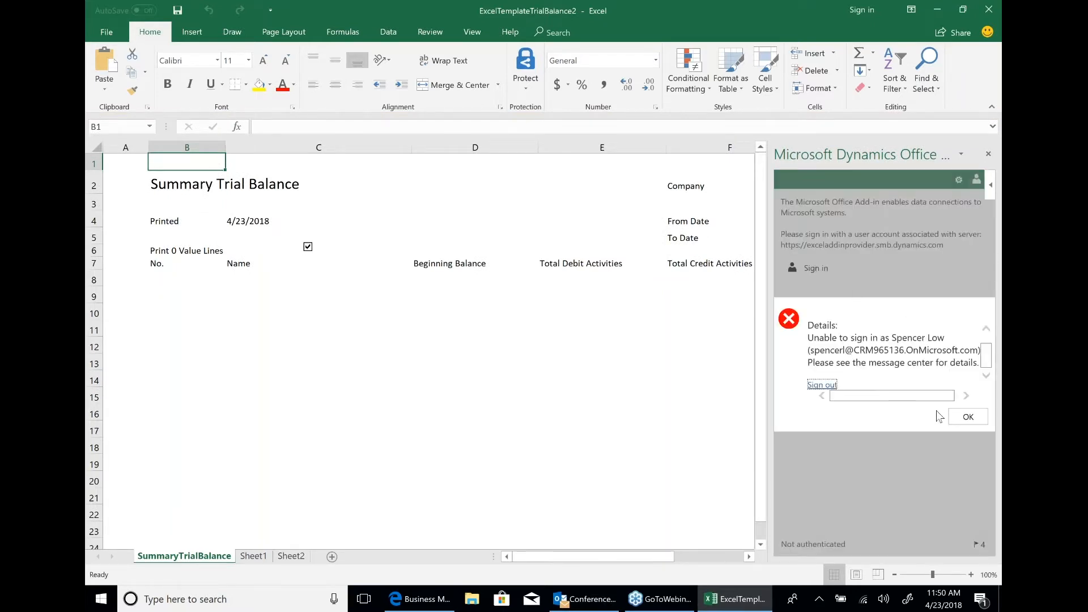
Sign out of the Microsoft Dynamics Office add-in and close the trial balance workbook without saving.
left_click(820, 386)
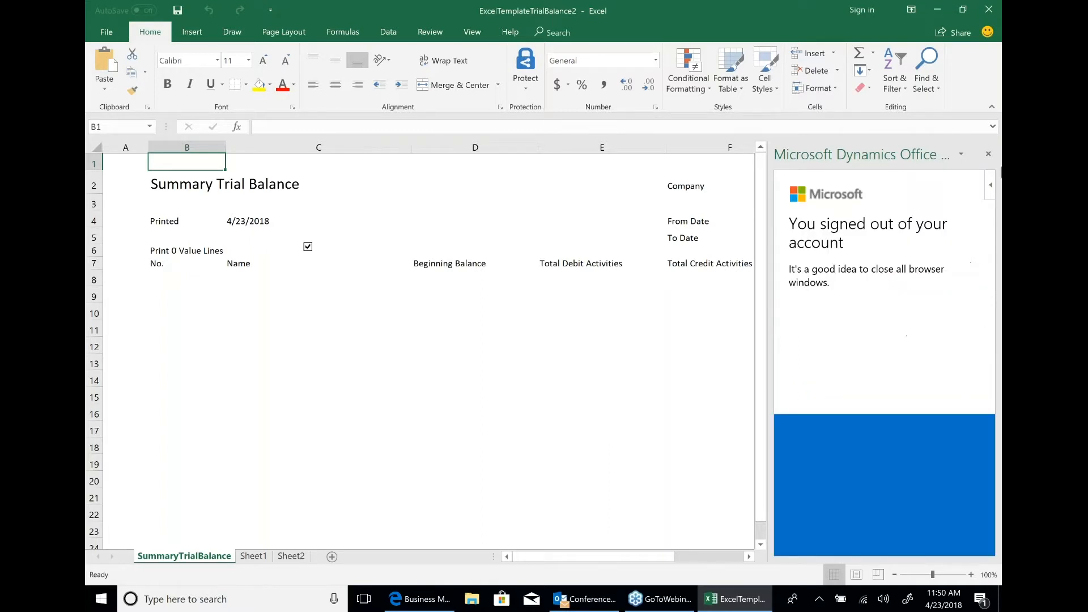
left_click(988, 153)
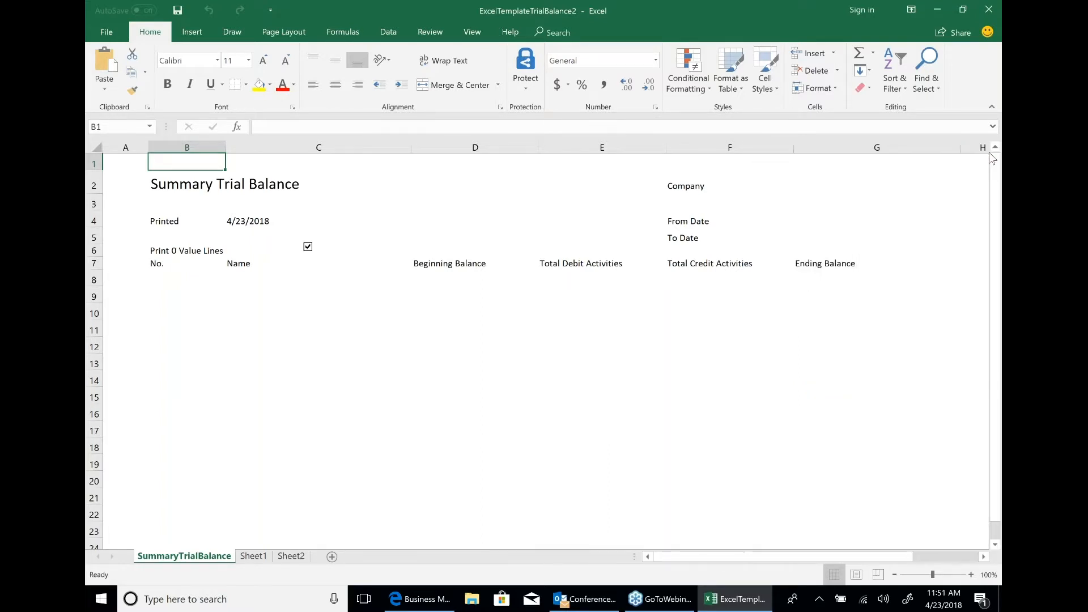
left_click(989, 10)
left_click(545, 316)
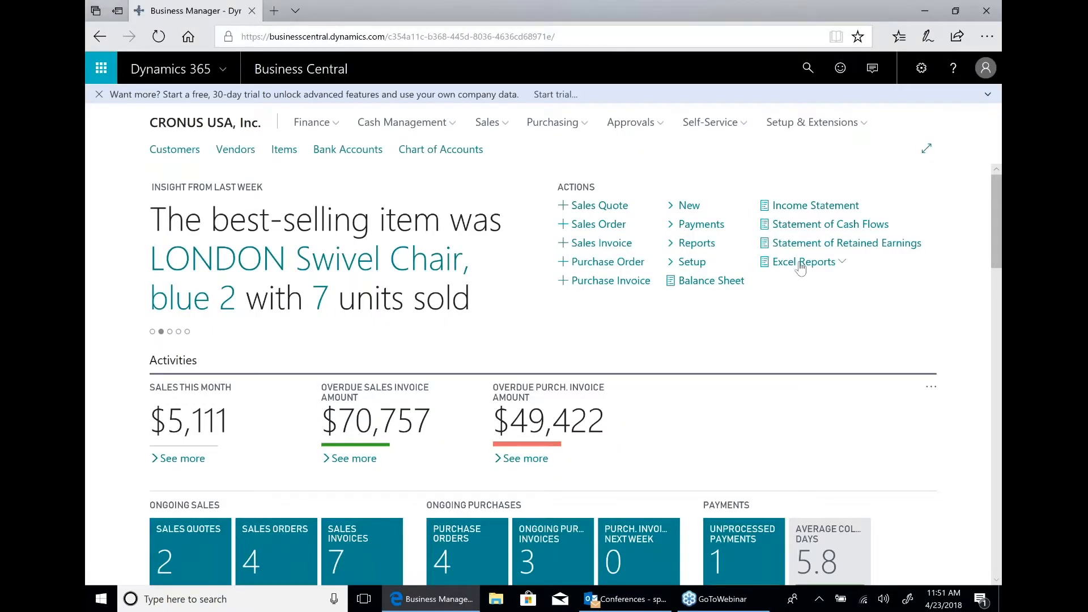
Generate the Trial Balance Excel report again and open the downloaded template in Excel.
left_click(801, 266)
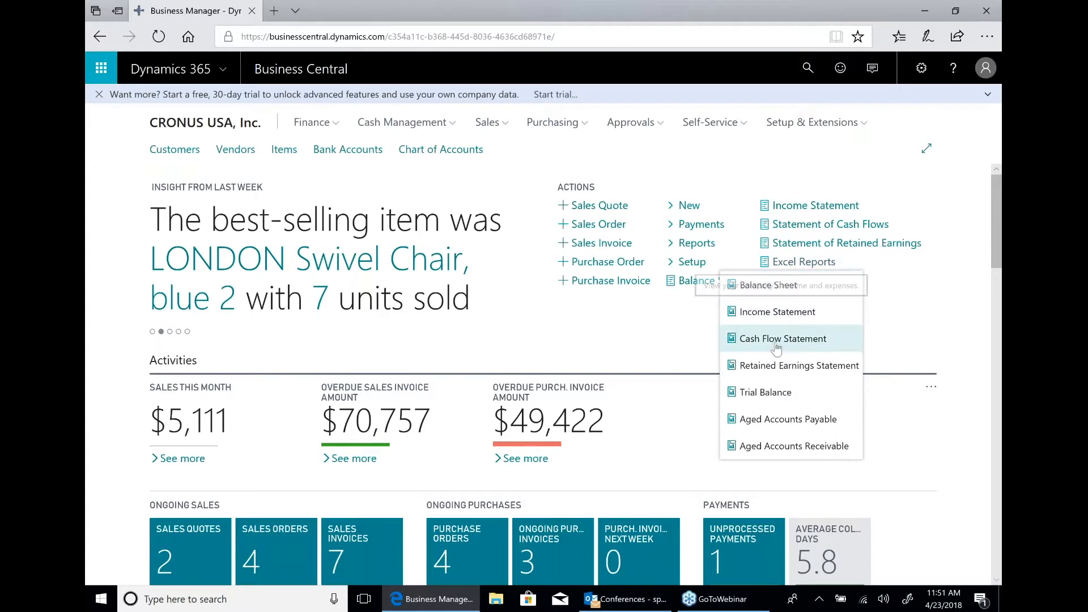
left_click(770, 392)
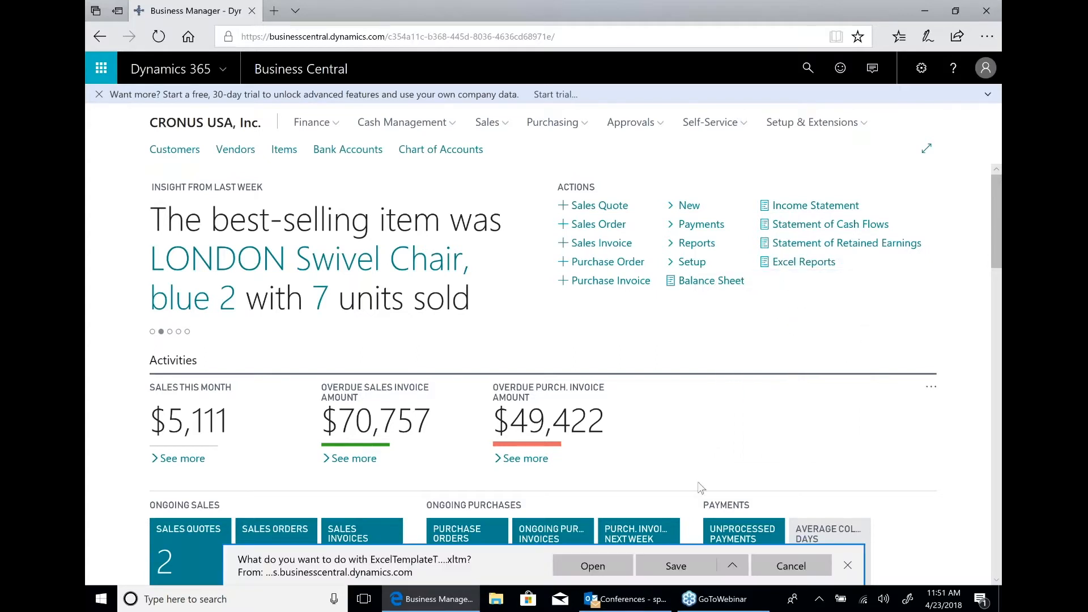
left_click(584, 571)
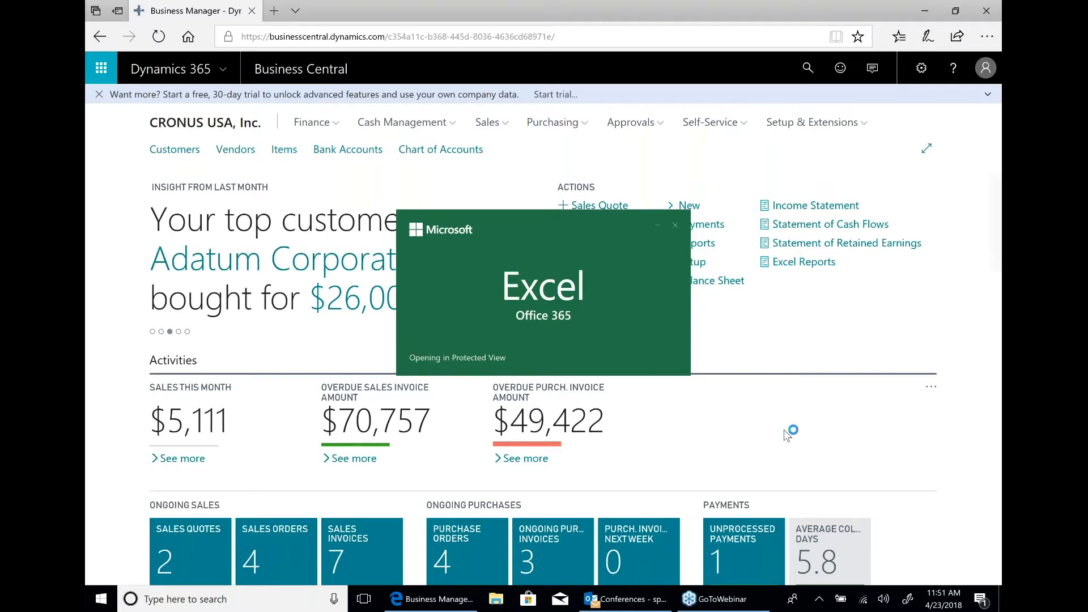
Open the Users text file on the desktop, select the second account's sign-in address, and return to the trial balance workbook.
left_click(998, 600)
double_click(101, 169)
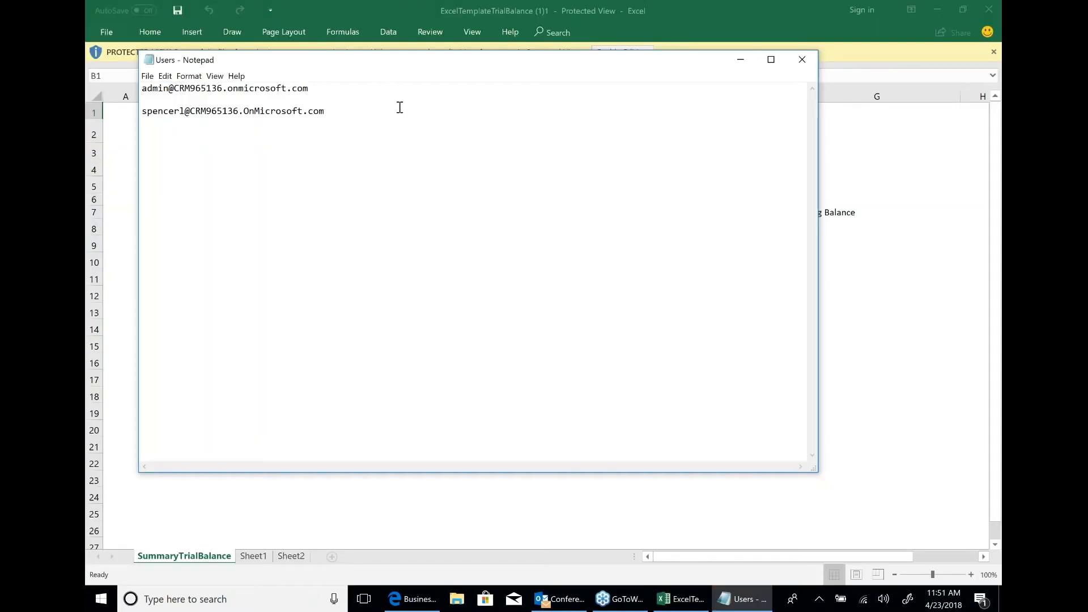
left_click_drag(331, 112, 141, 112)
left_click(658, 22)
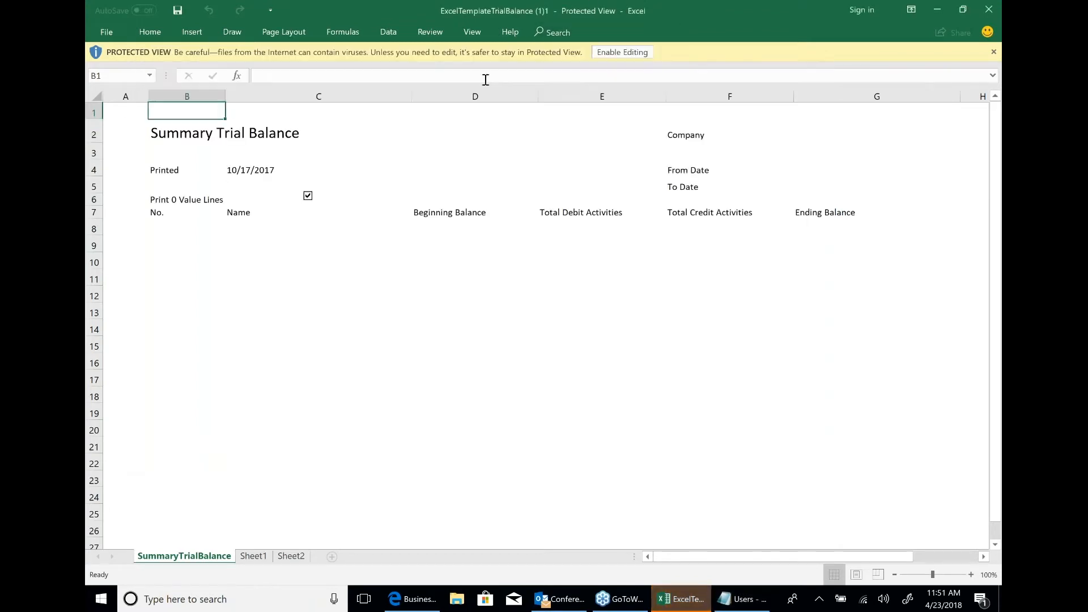
Enable the workbook's editing and macro content, and sign in to the Microsoft Dynamics add-in with the first listed account and its password.
left_click(621, 53)
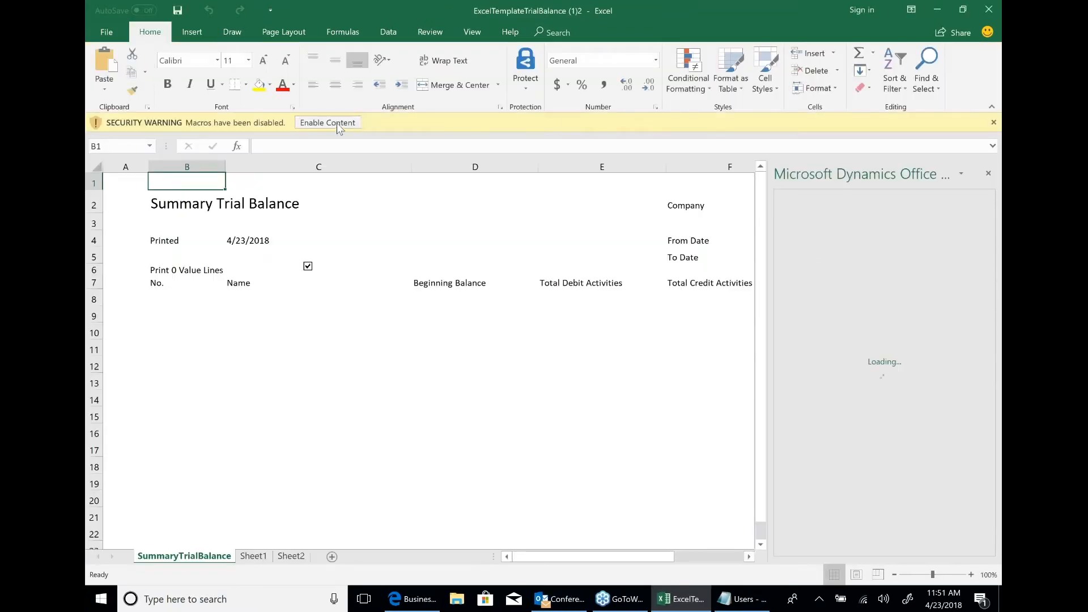
left_click(328, 123)
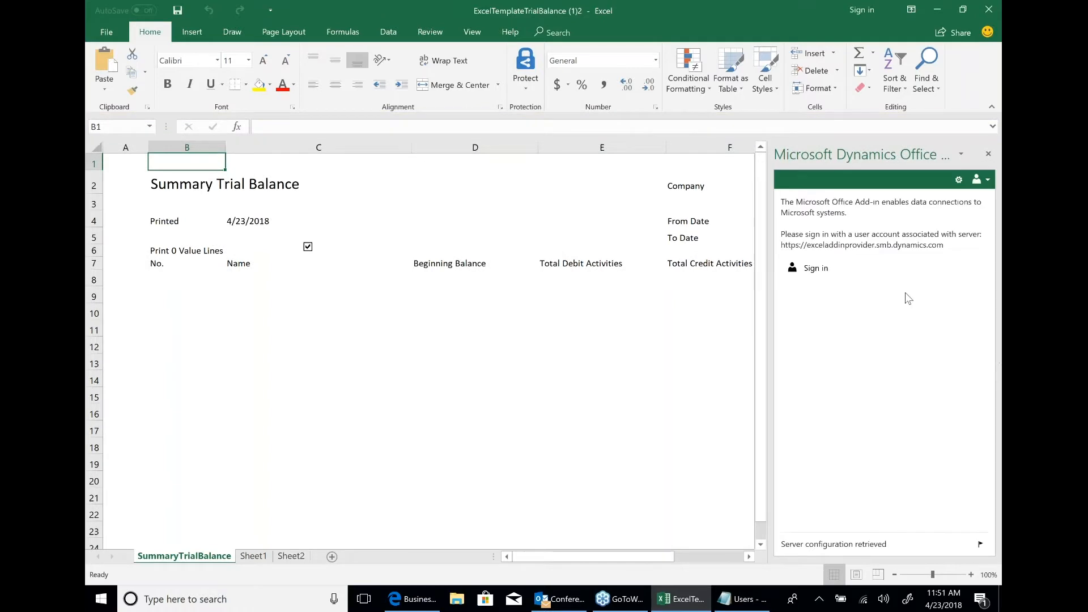
left_click(810, 269)
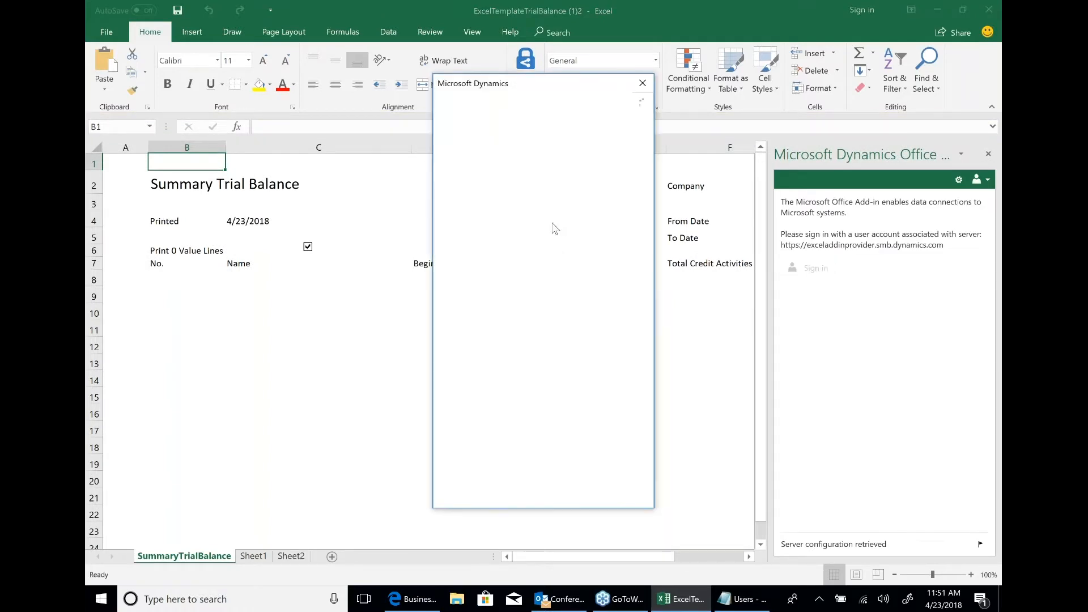
key("Return")
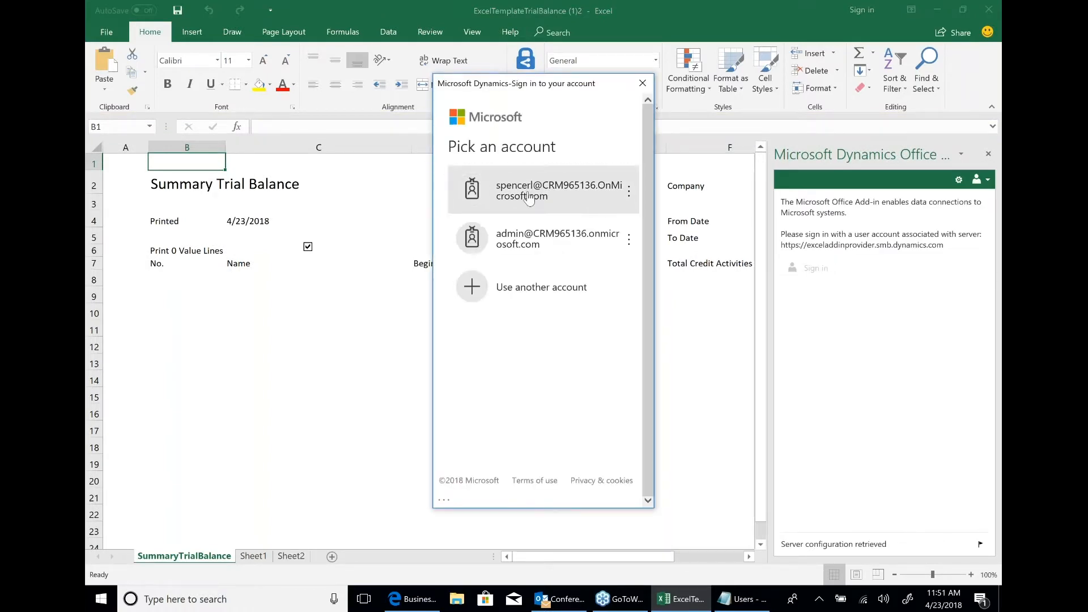
type("•••••••••")
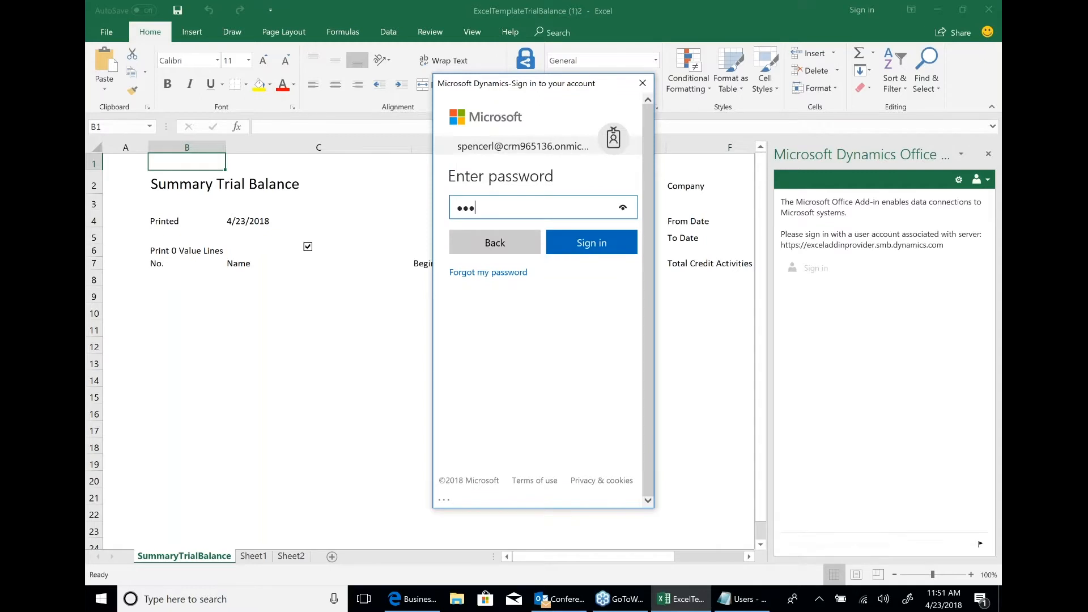
type("•••")
left_click(600, 250)
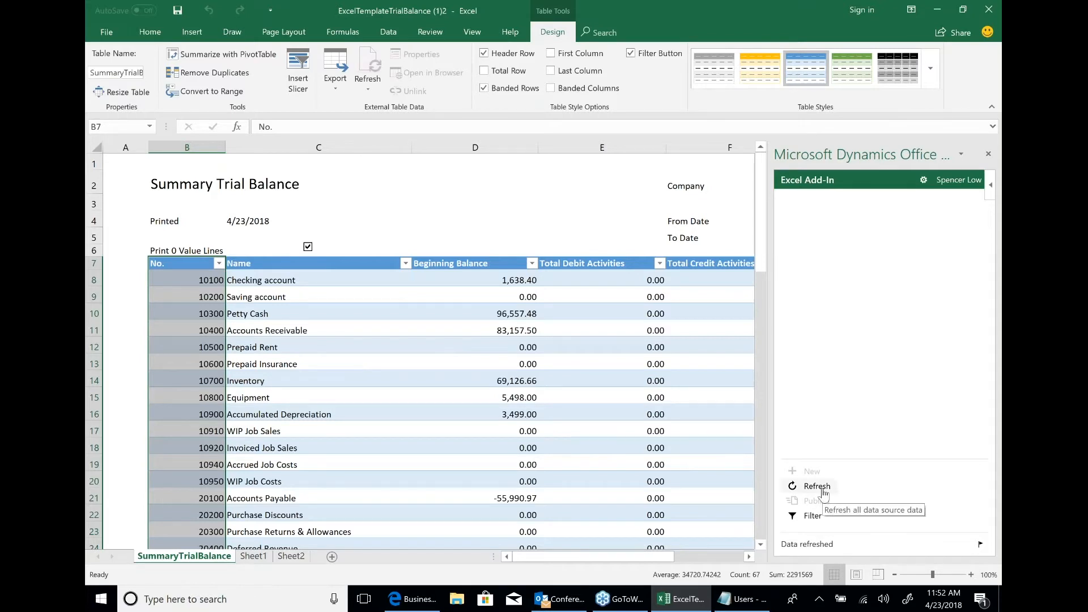
Close the filled Summary Trial Balance workbook without saving and switch back to Business Central in the browser.
left_click(990, 10)
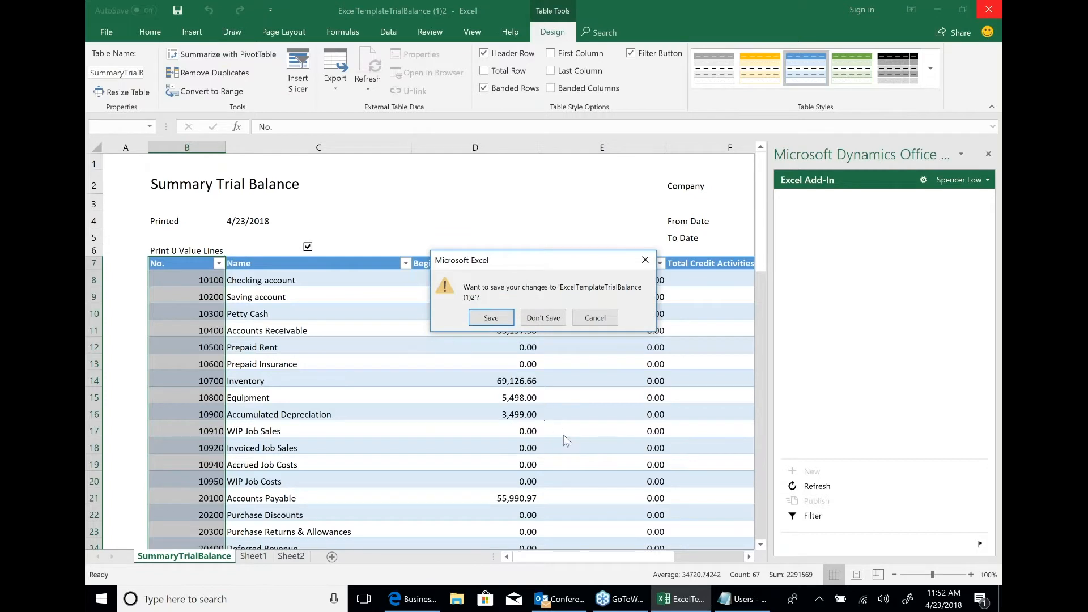
left_click(541, 319)
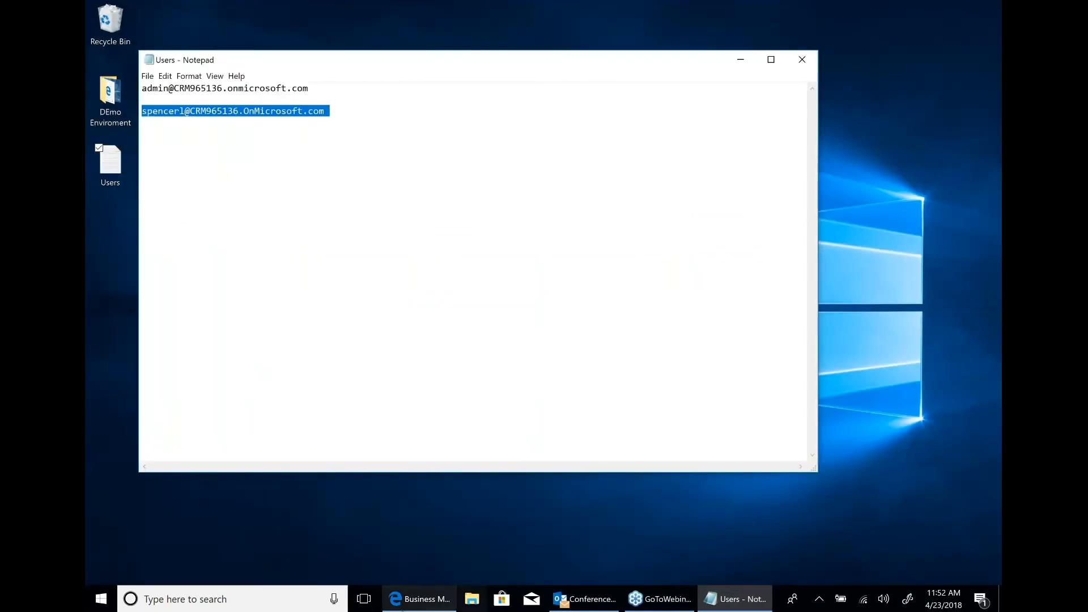
left_click(401, 595)
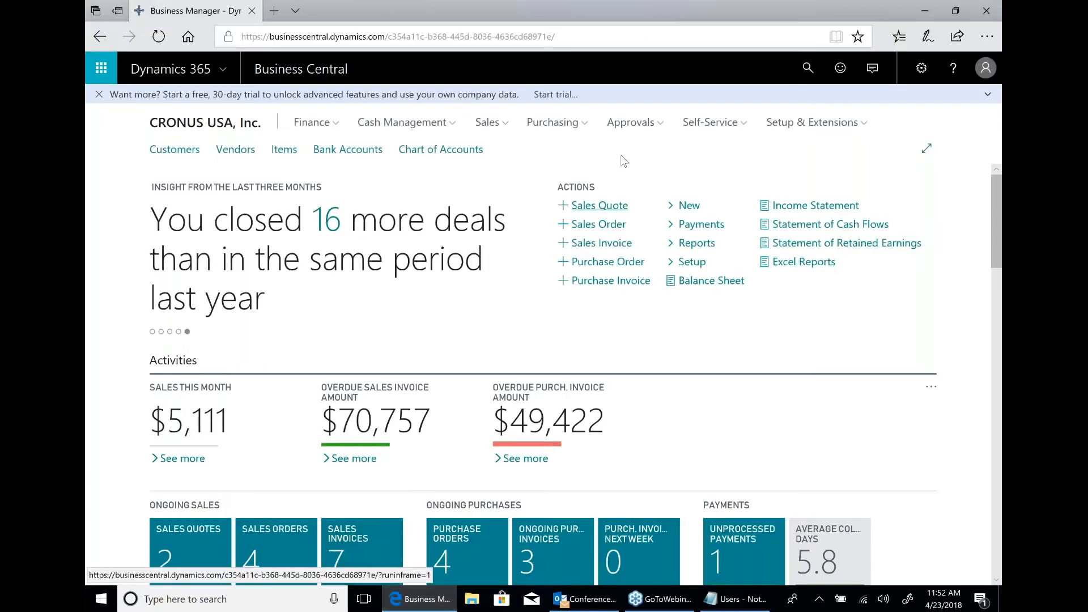
Open the Items list from the Sales area and show its Edit in Excel option.
left_click(488, 122)
left_click(163, 165)
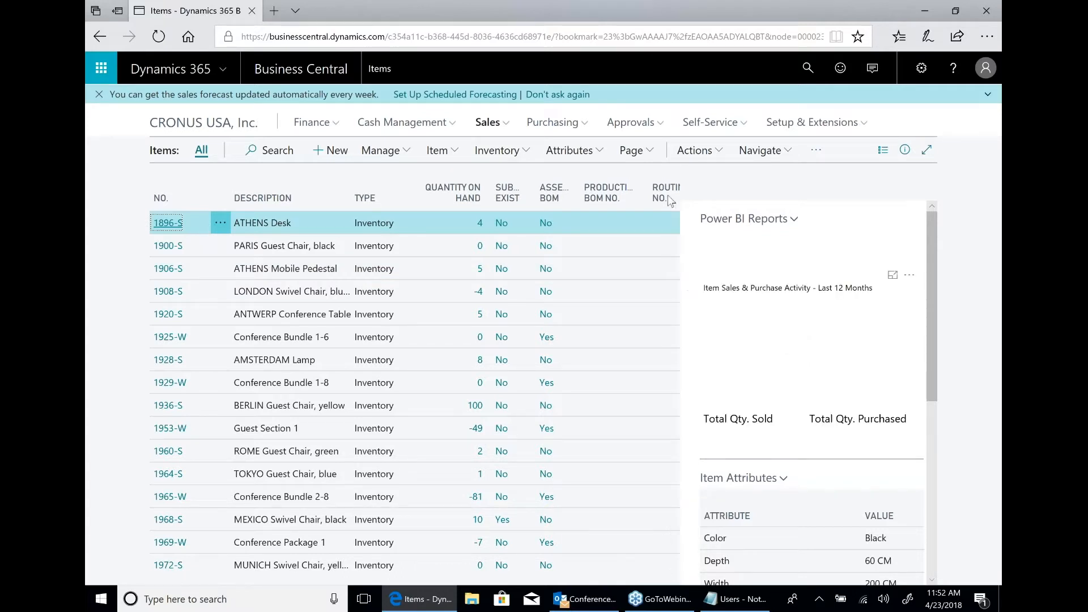
left_click(631, 150)
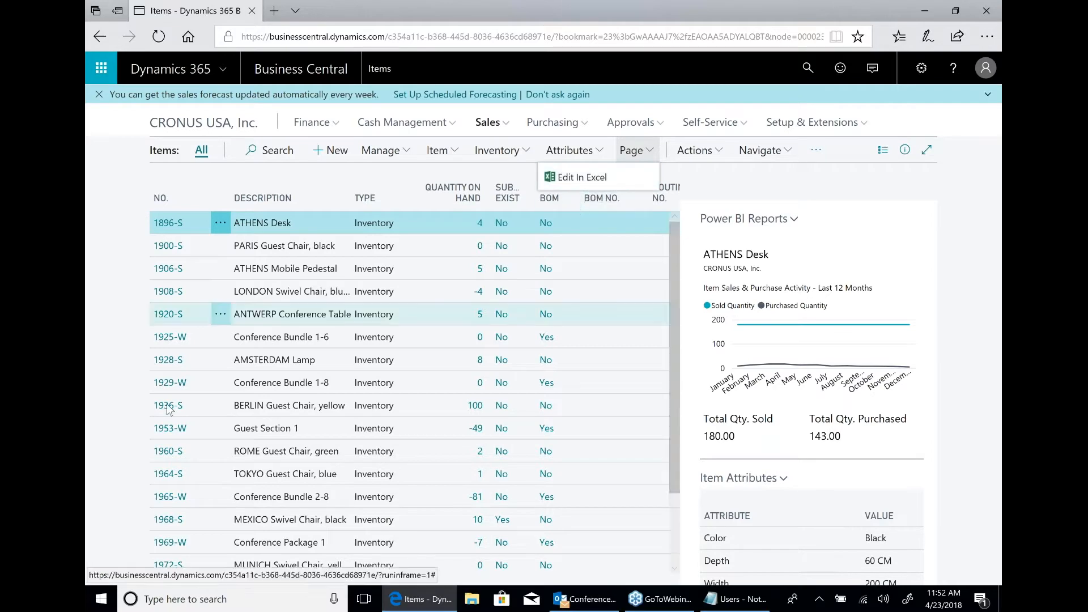
Open the Accountant version of Business Central from Windows and examine its activity tiles, account and vendor lists, and finance charts.
left_click(102, 608)
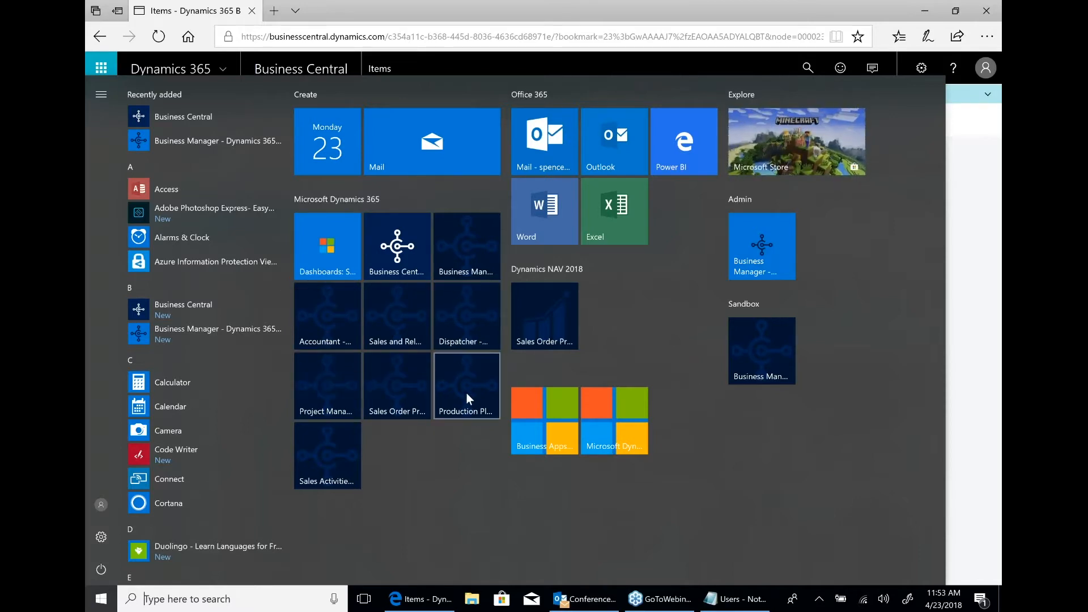
left_click(328, 314)
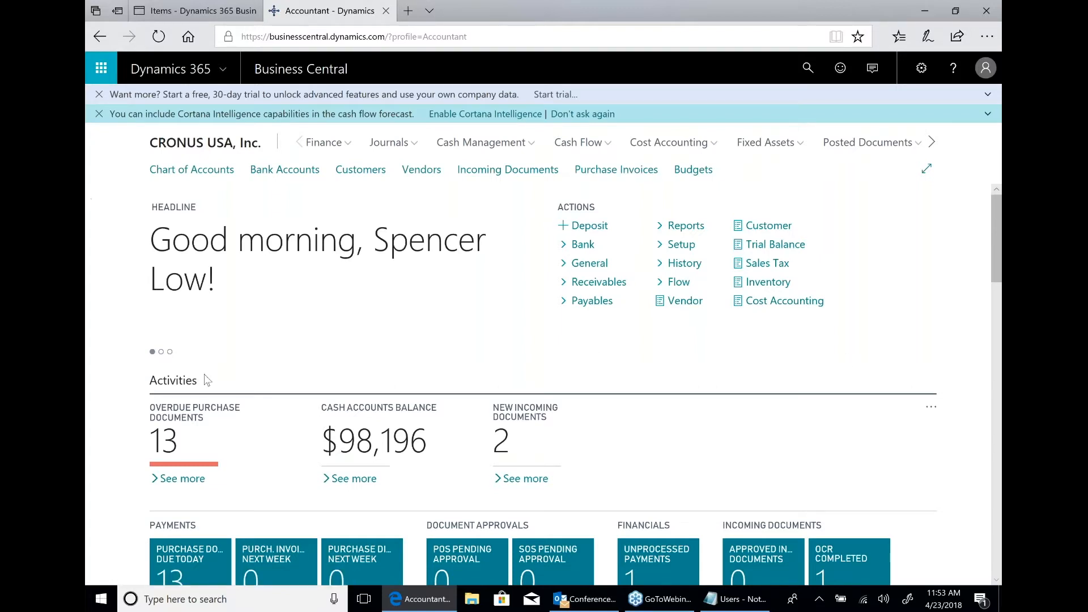
scroll(542, 324, "down", 3)
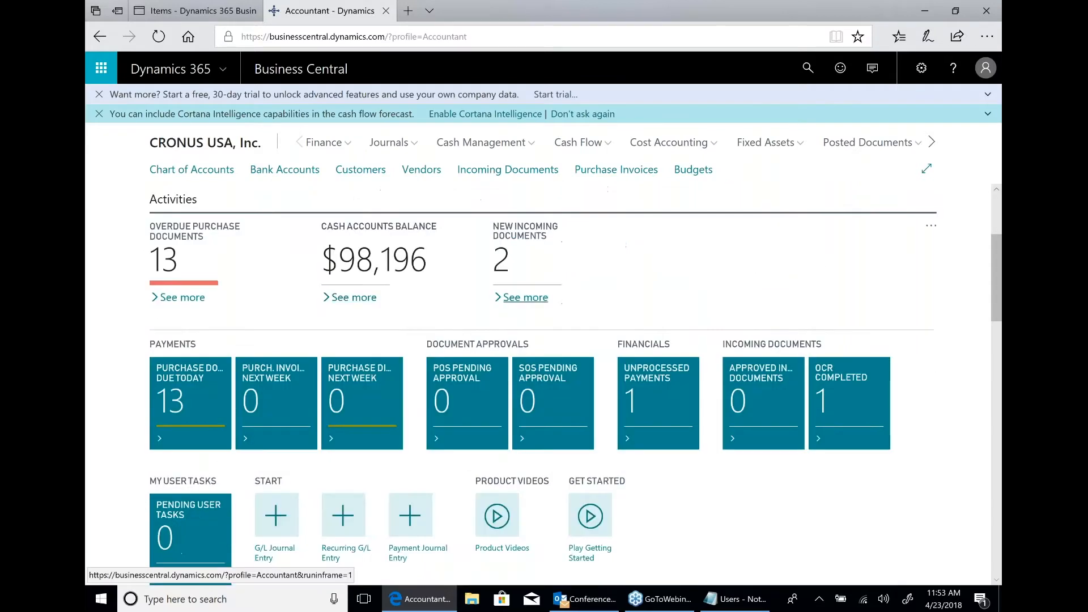
scroll(624, 286, "down", 8)
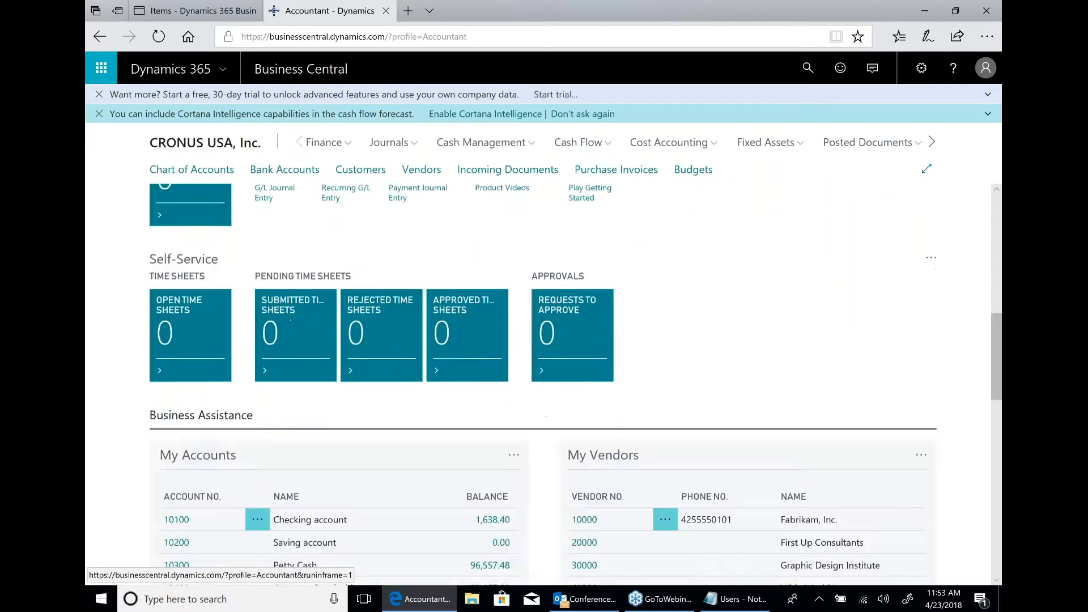
scroll(697, 296, "down", 5)
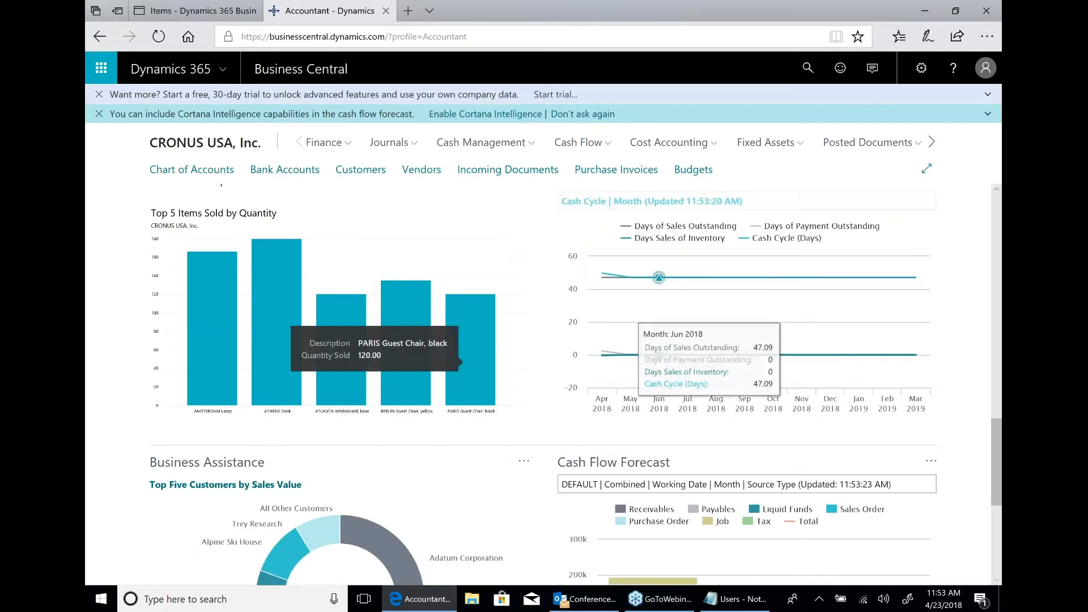
scroll(830, 278, "down", 1)
scroll(830, 306, "down", 4)
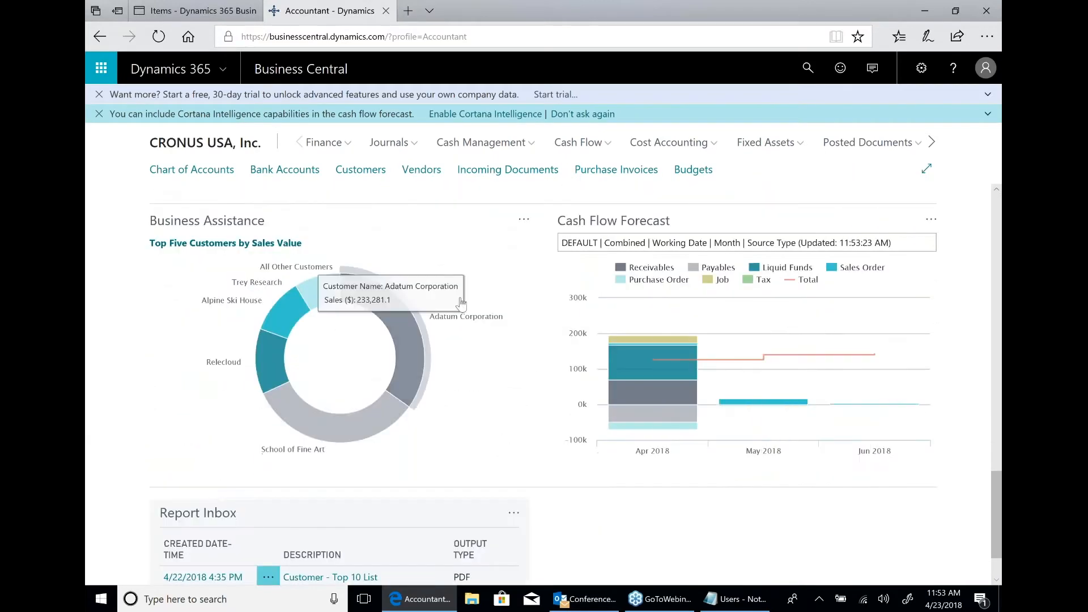
scroll(564, 311, "up", 5)
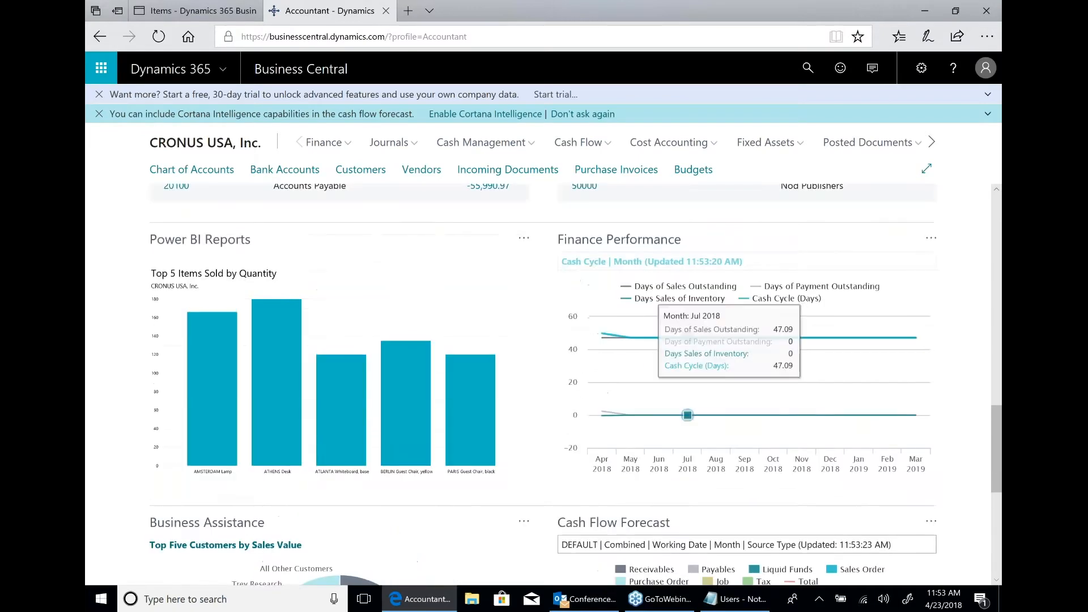
Examine the Accountant page's top-customer and cash flow forecast charts, close that page, and return from Items to the company home page.
scroll(659, 320, "down", 4)
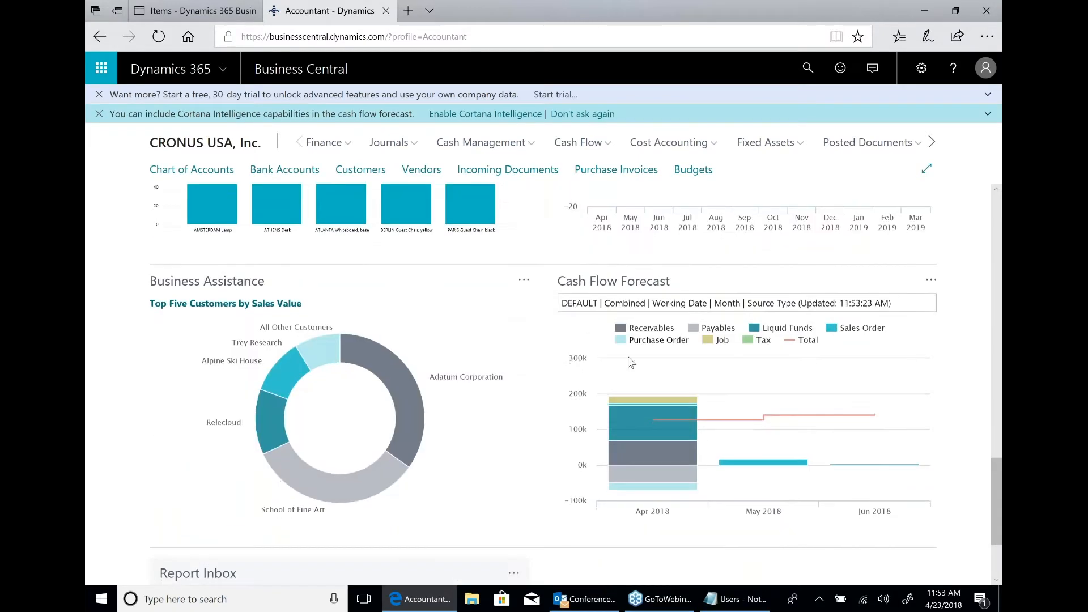
mouse_move(646, 427)
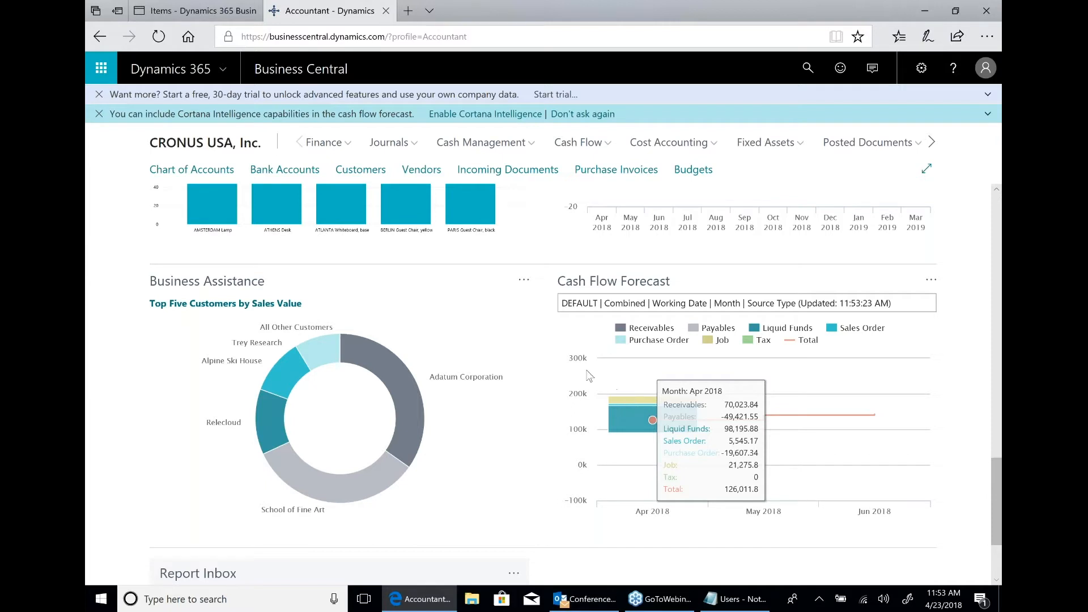
left_click(385, 12)
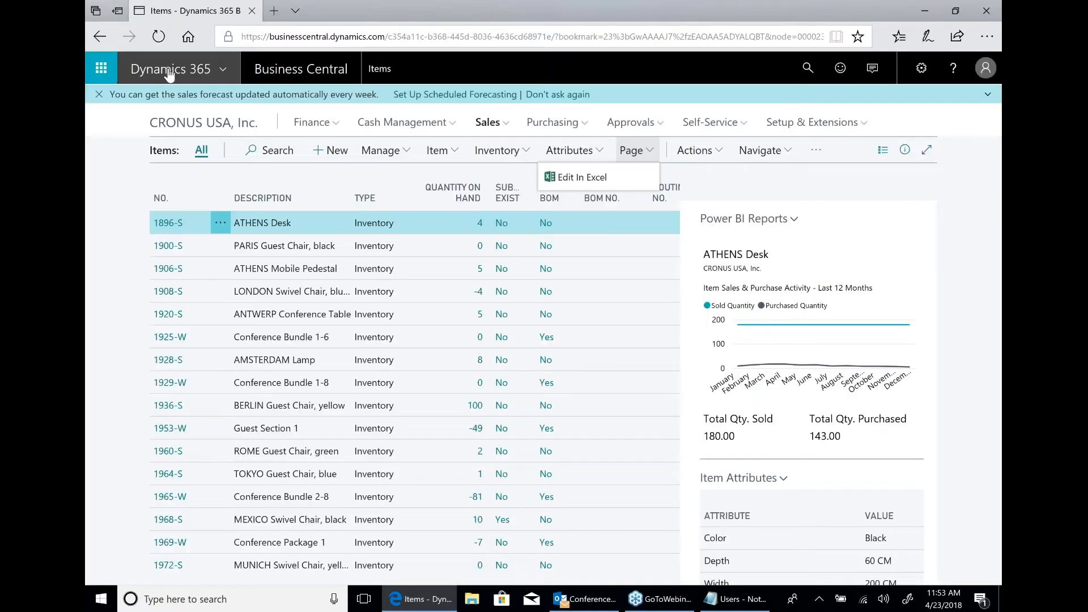
left_click(181, 125)
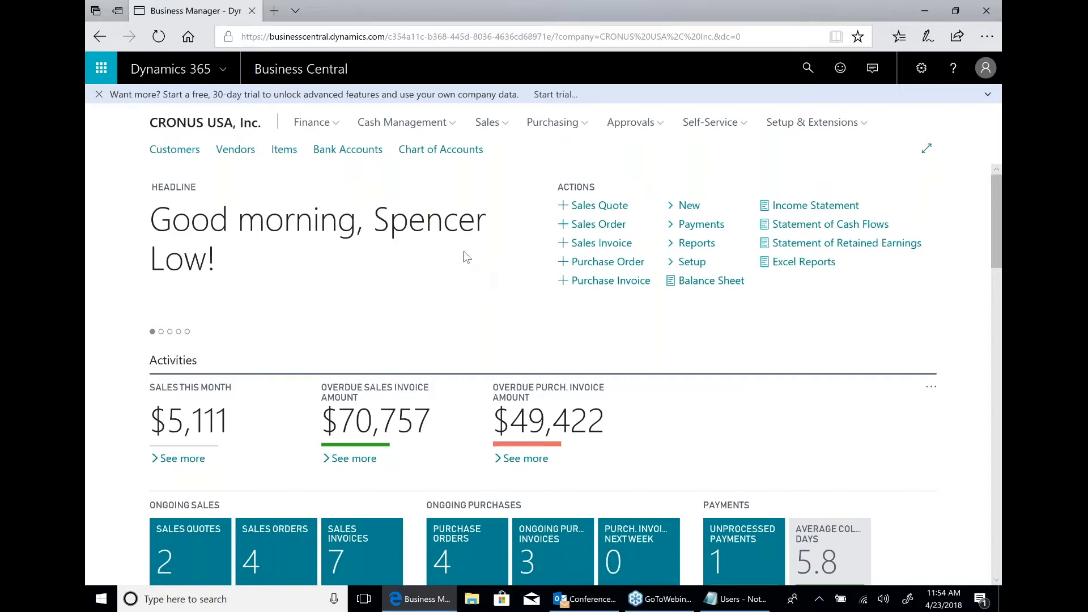
Look over the home page's activity tiles and view the Payment Reconciliation Journal behind Unprocessed Payments, closing it when done.
scroll(466, 257, "down", 2)
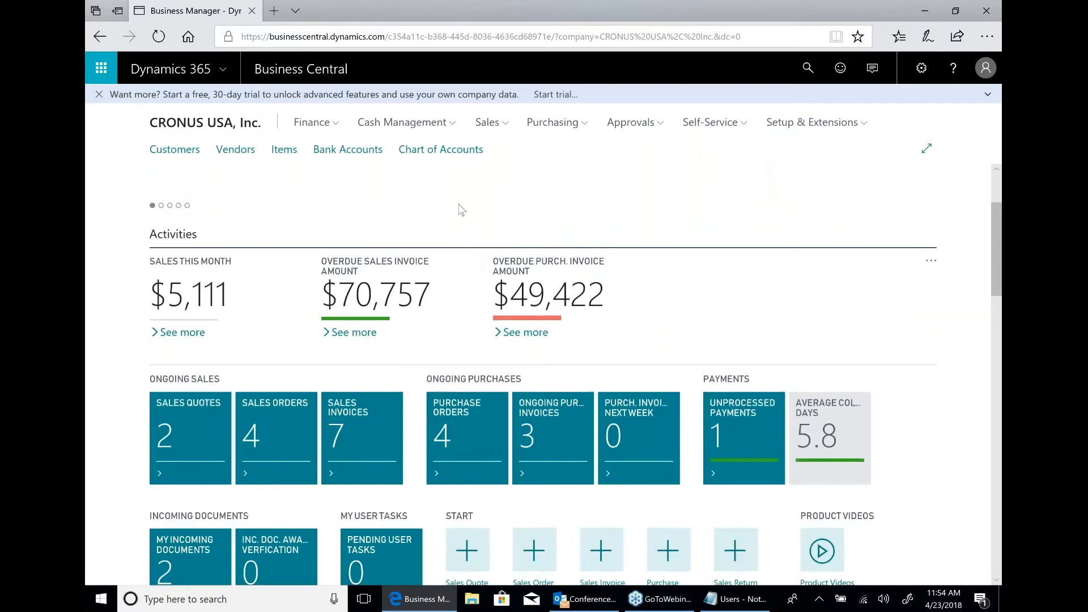
scroll(459, 210, "down", 2)
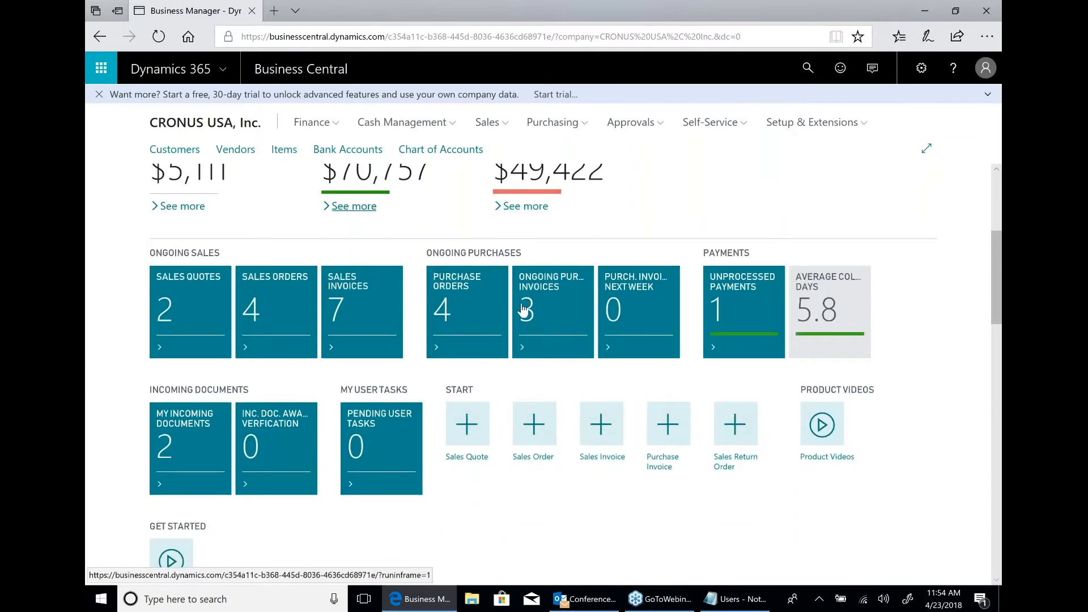
left_click(740, 323)
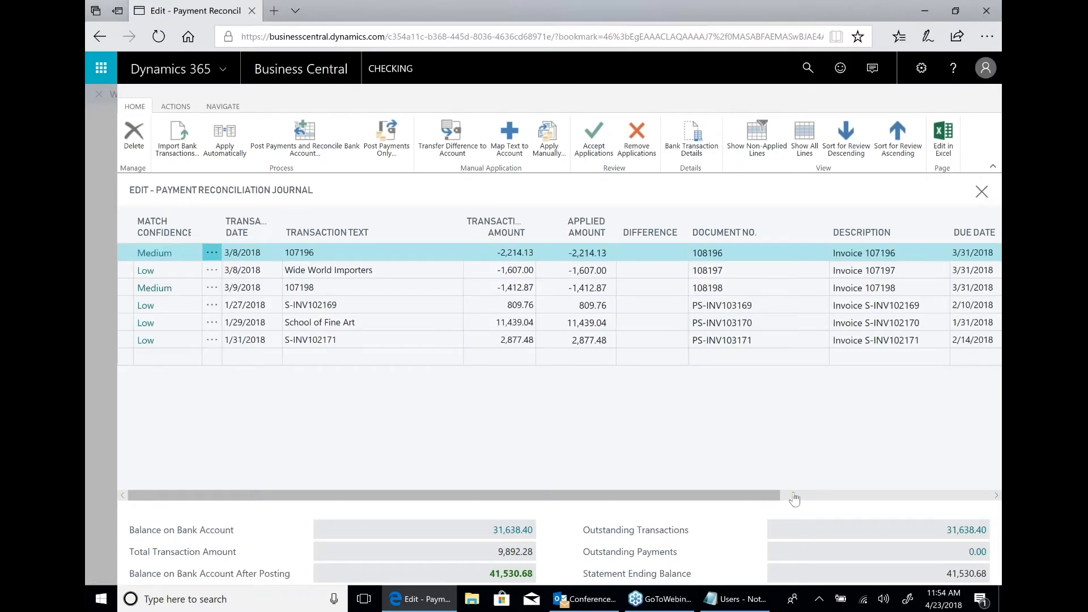
key("Escape")
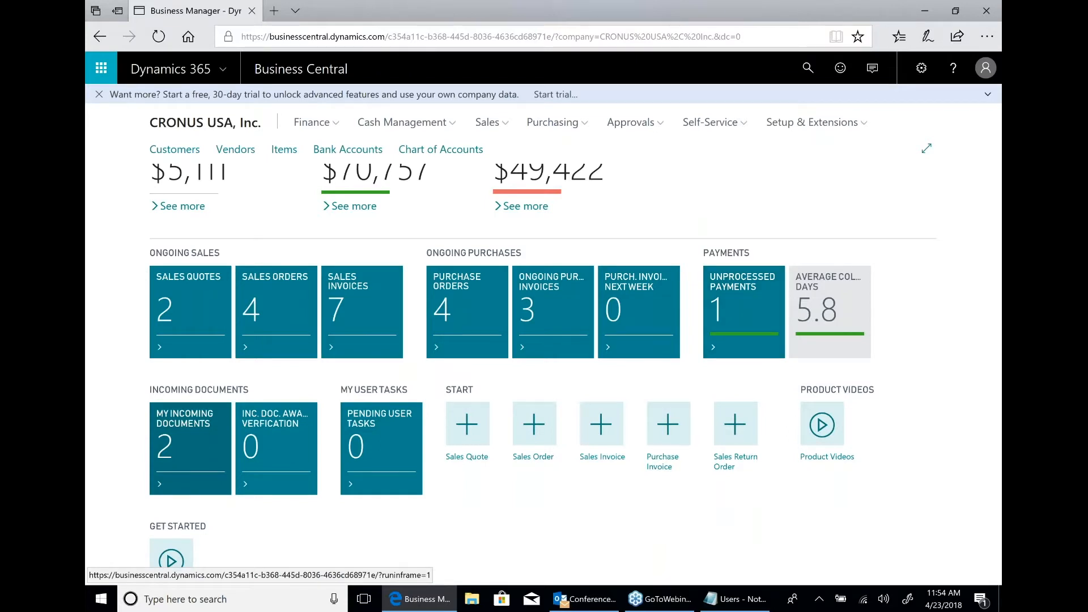
Open the second Fabrikam Invoice US D365F from My Incoming Documents and send it to the OCR service.
left_click(191, 448)
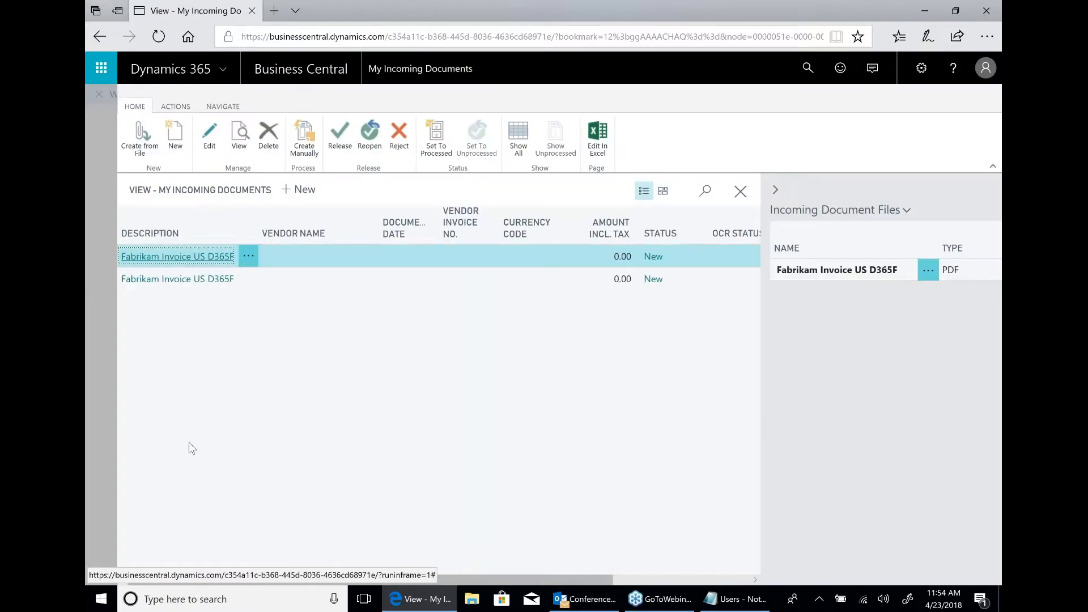
left_click(170, 280)
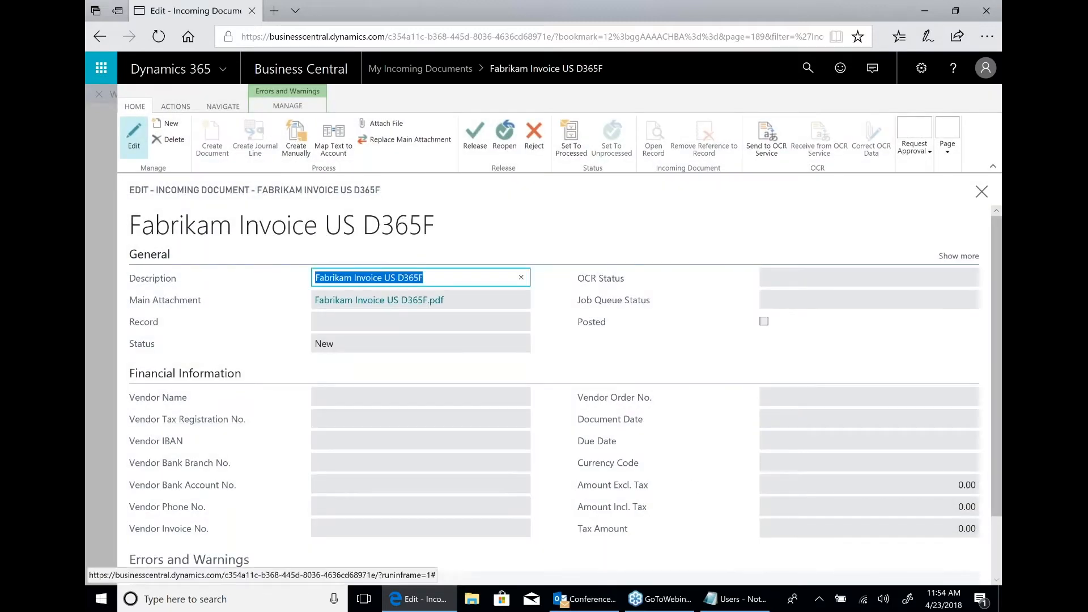
left_click(772, 149)
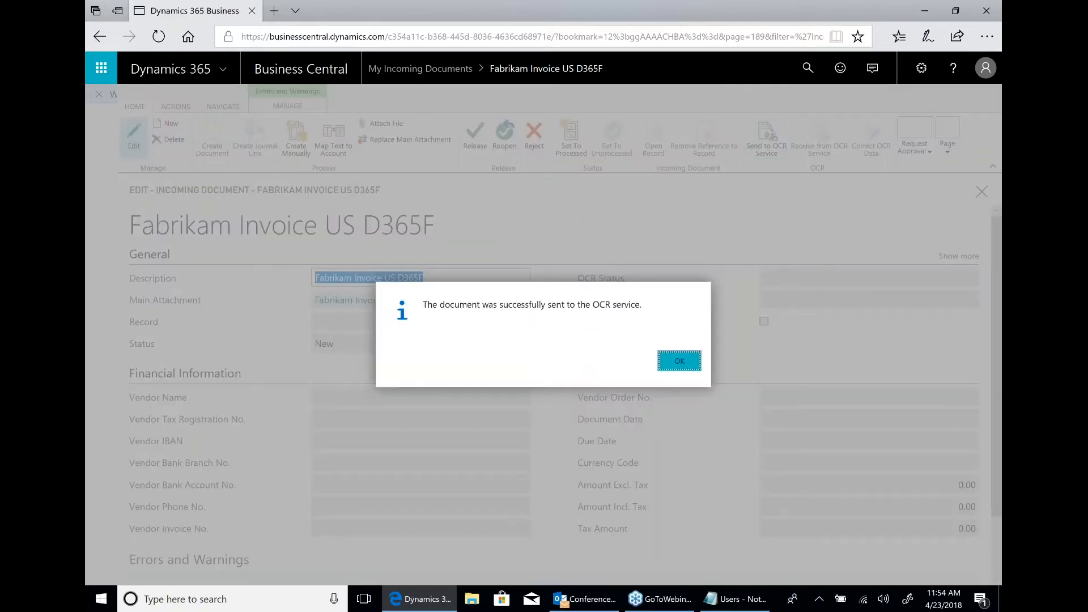
key("Return")
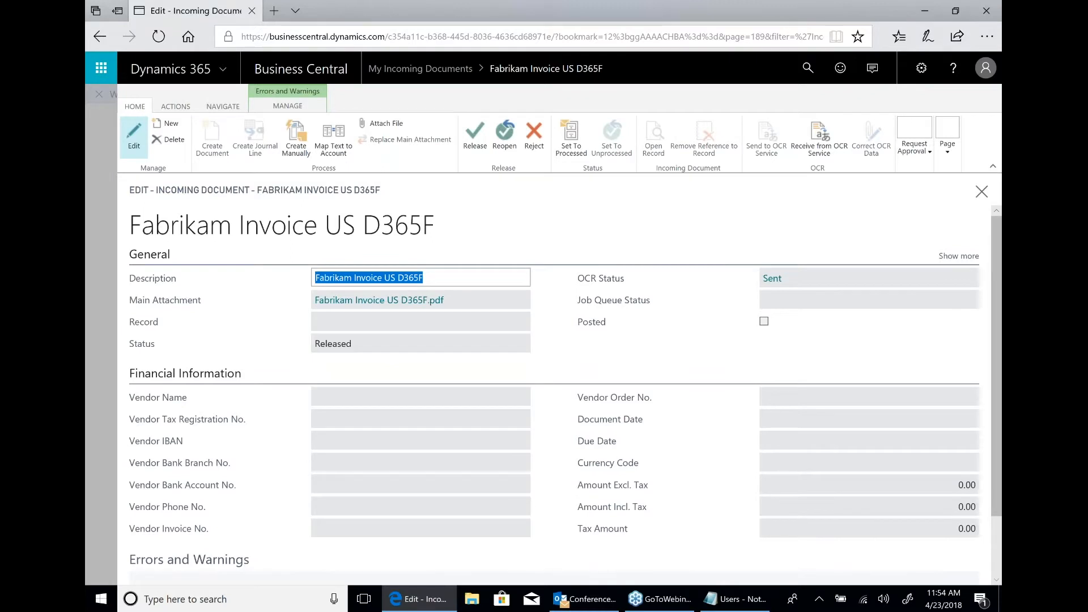
Receive the Fabrikam invoice's data from the OCR service, retrying until the document arrives.
left_click(814, 142)
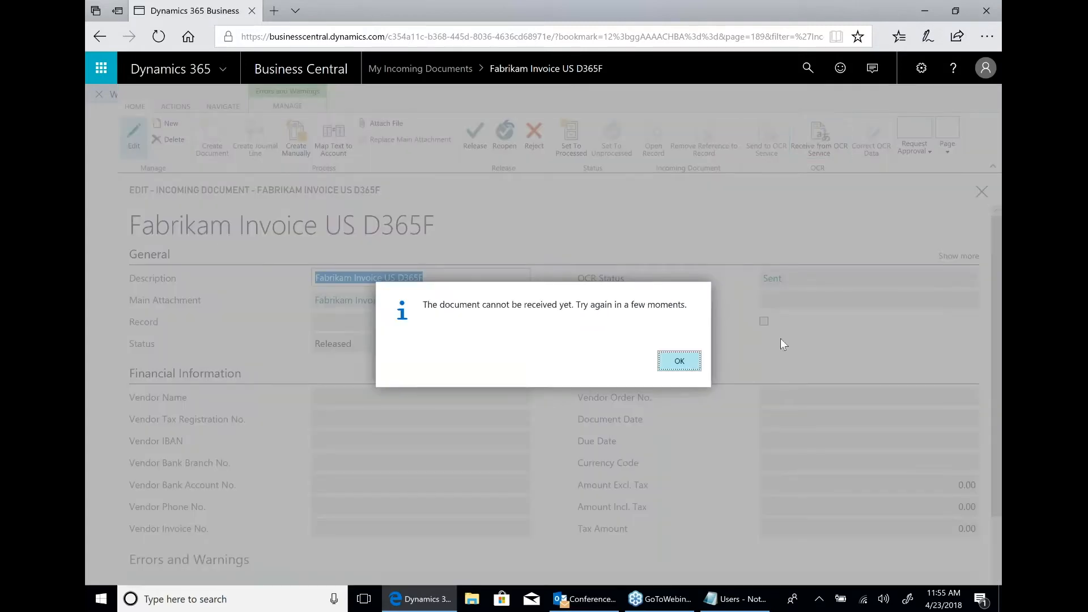
left_click(679, 366)
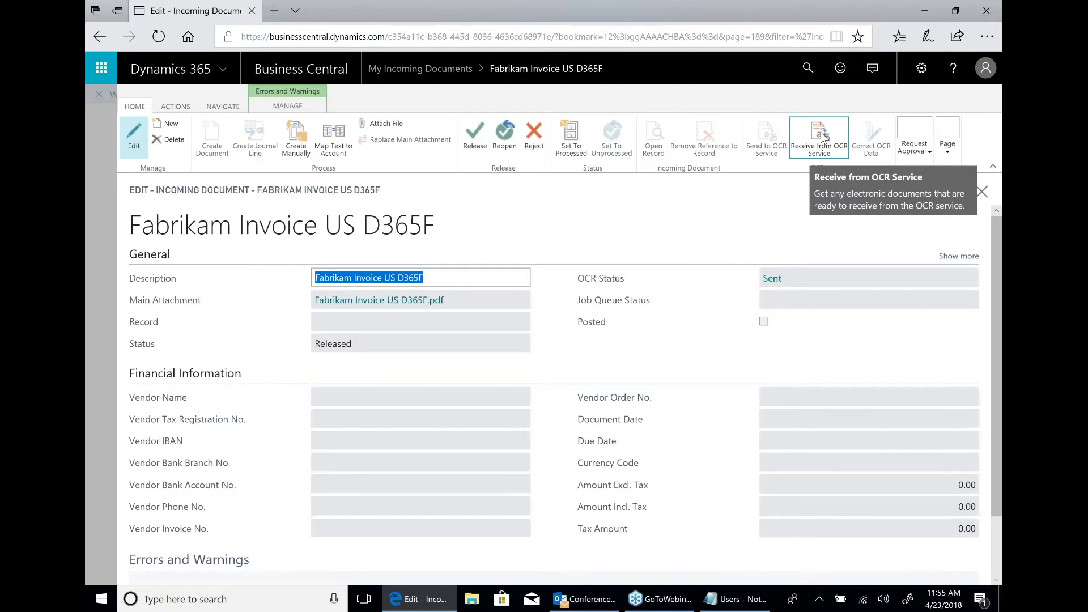
left_click(821, 138)
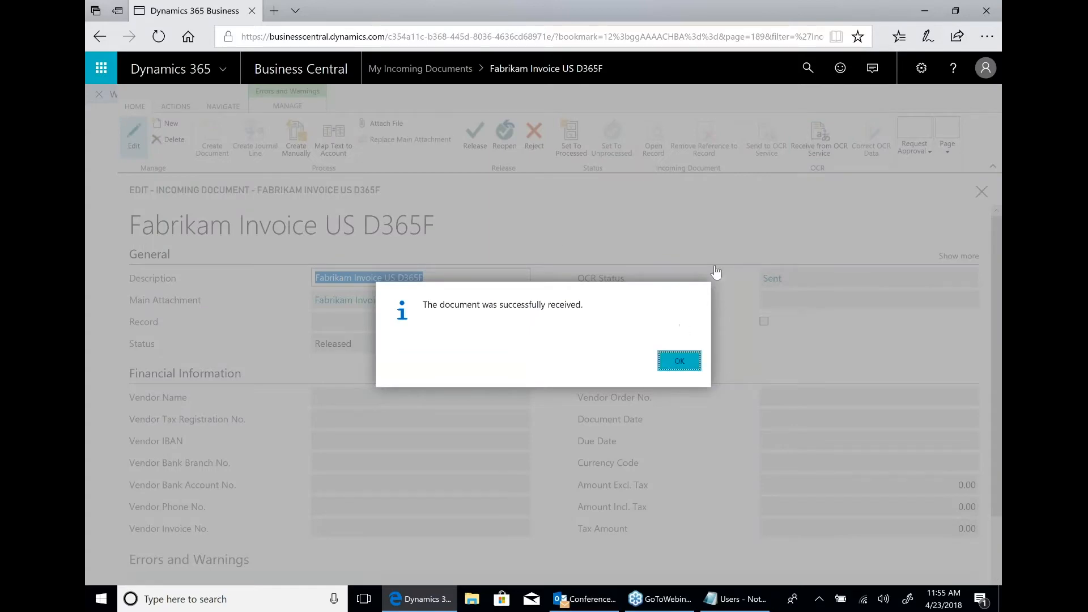
key("Return")
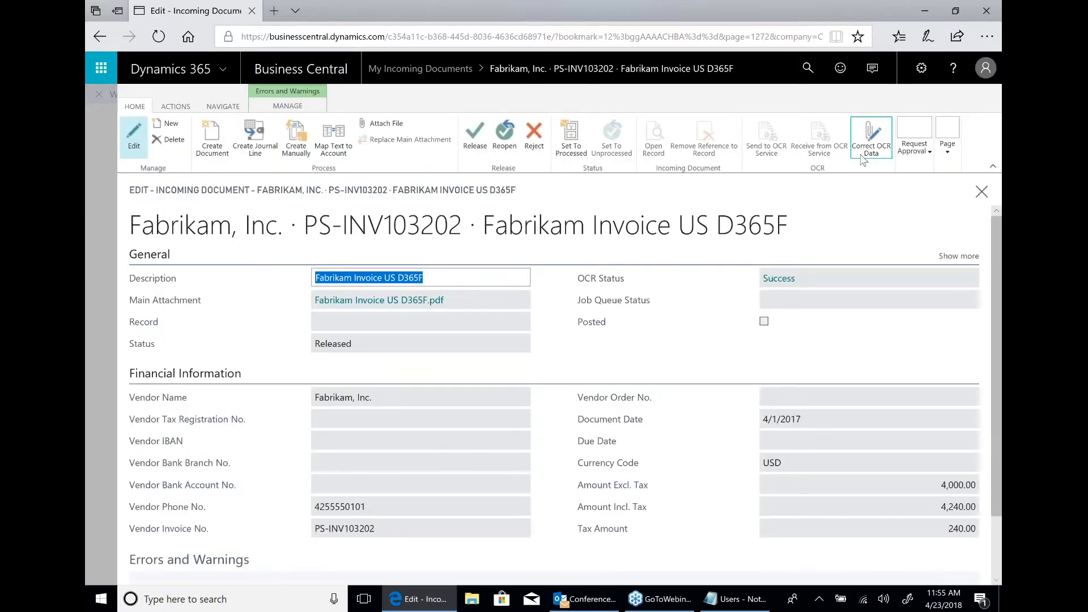
Check the Fabrikam invoice's OCR data correction page and create a purchase invoice from the incoming document.
left_click(870, 138)
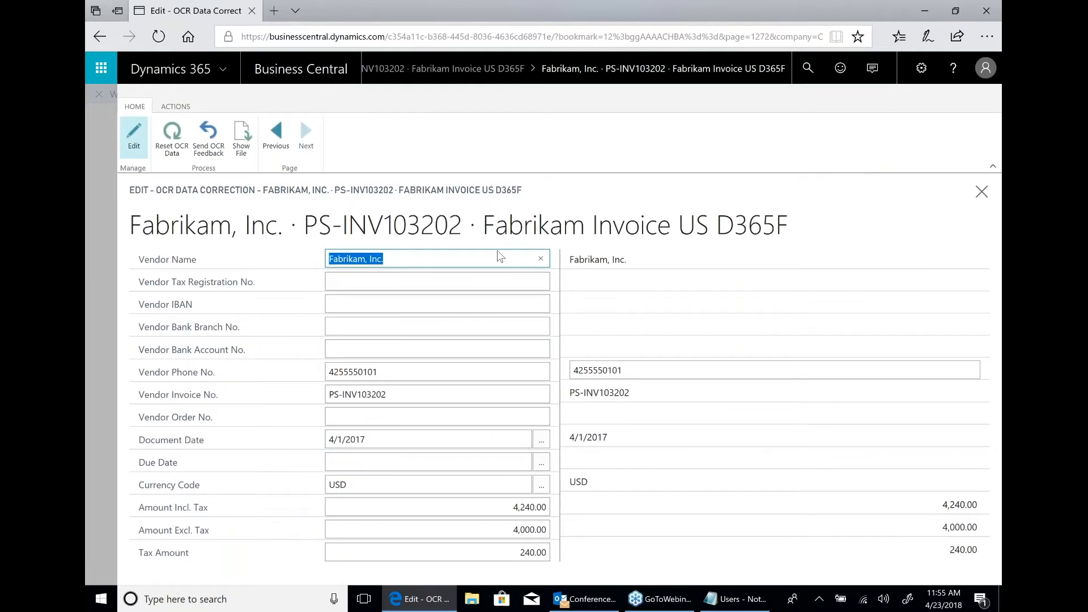
left_click(982, 197)
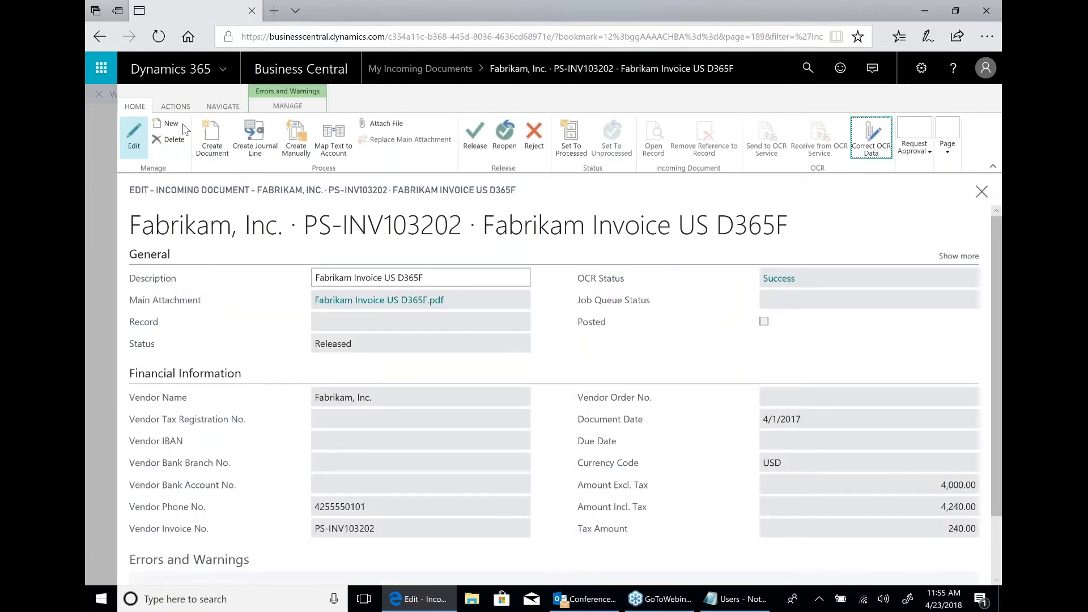
left_click(216, 145)
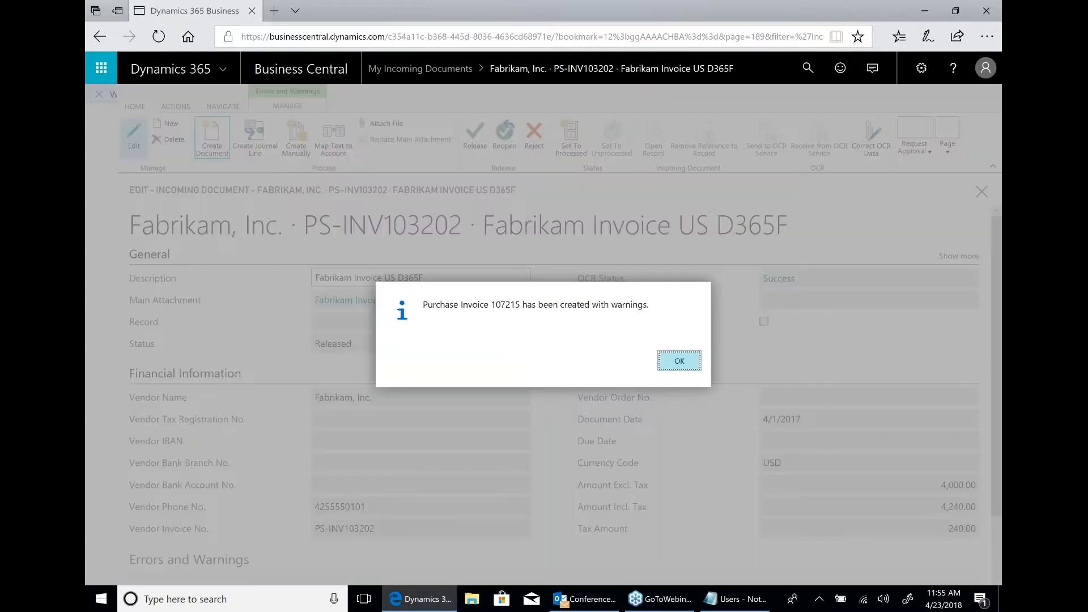
left_click(679, 362)
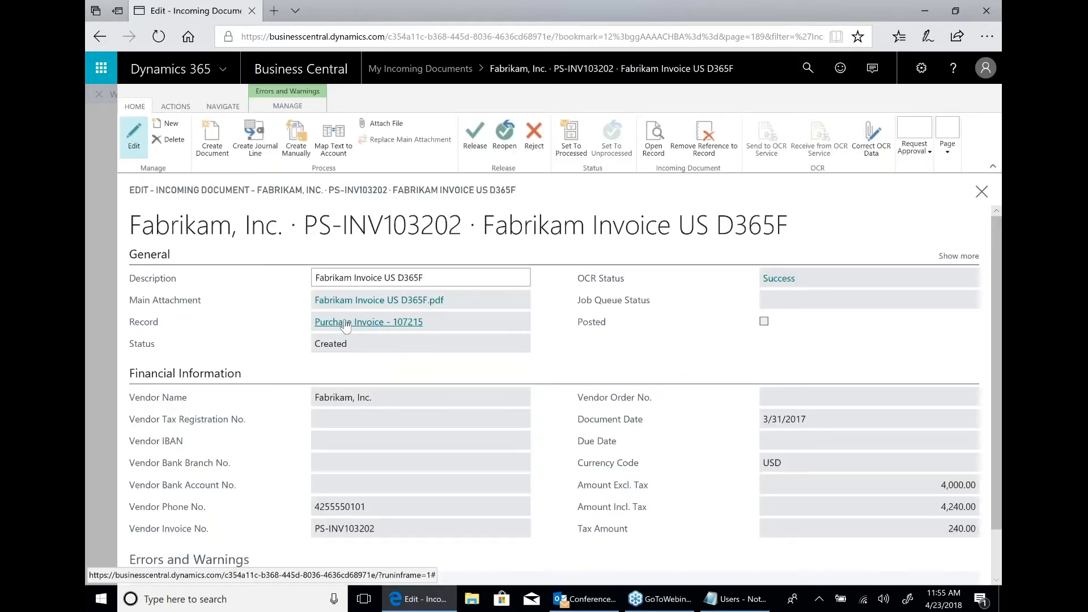
View the purchase invoice linked to the incoming document, exit without posting it, and return to the My Incoming Documents list.
left_click(346, 325)
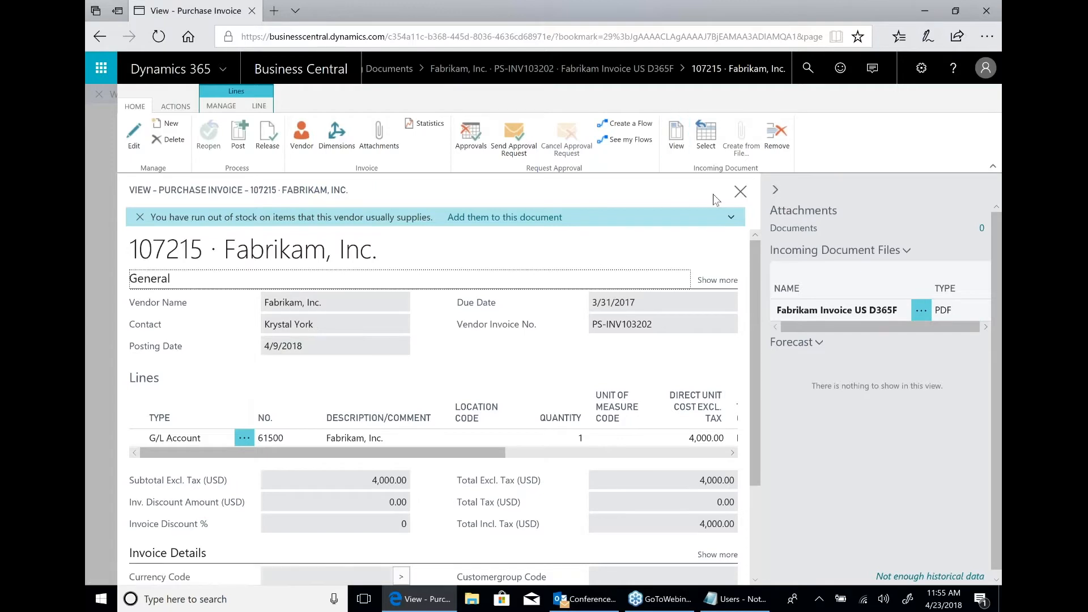
left_click(737, 195)
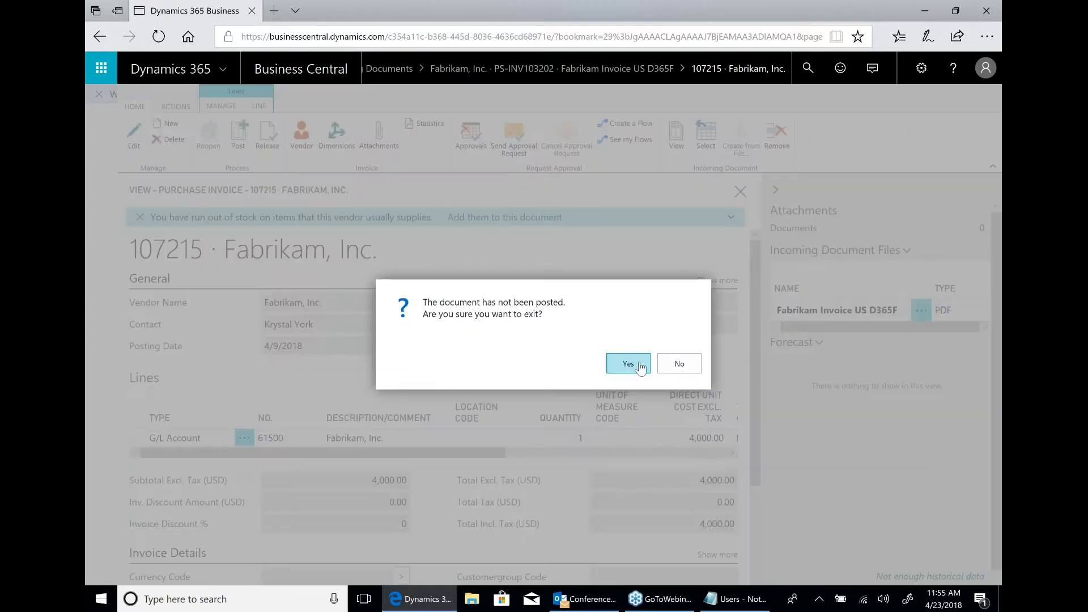
left_click(625, 365)
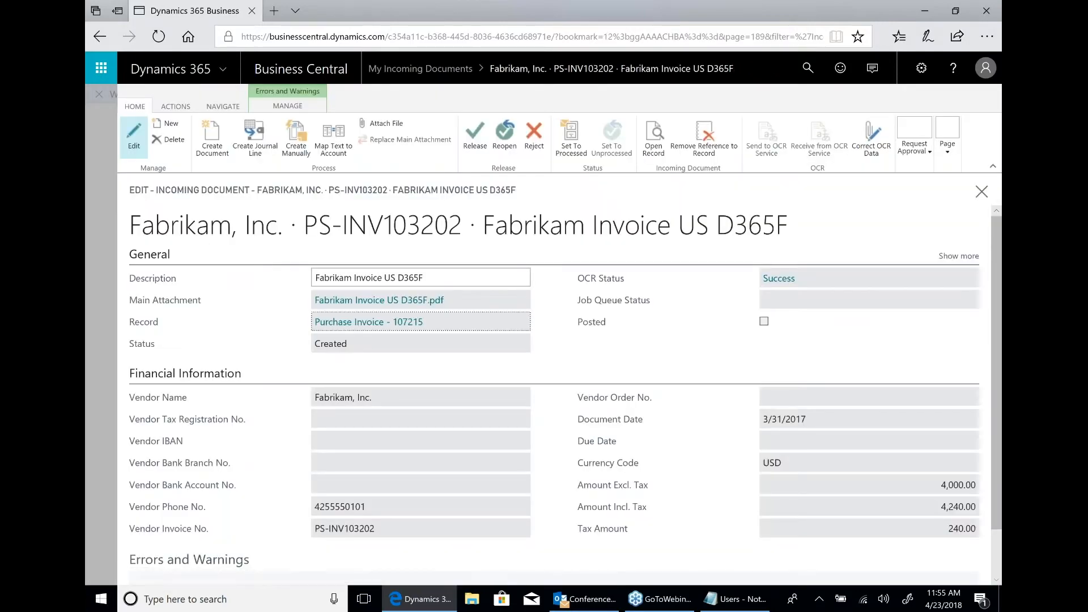
left_click(982, 192)
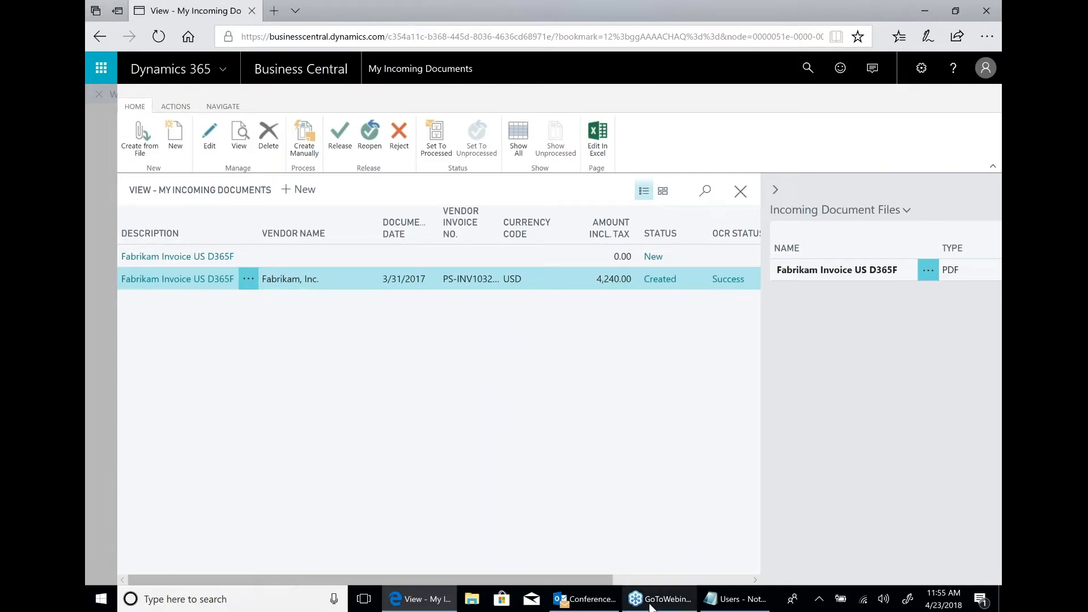
Switch to Outlook and open the New Office Furniture message in the Inbox.
left_click(582, 602)
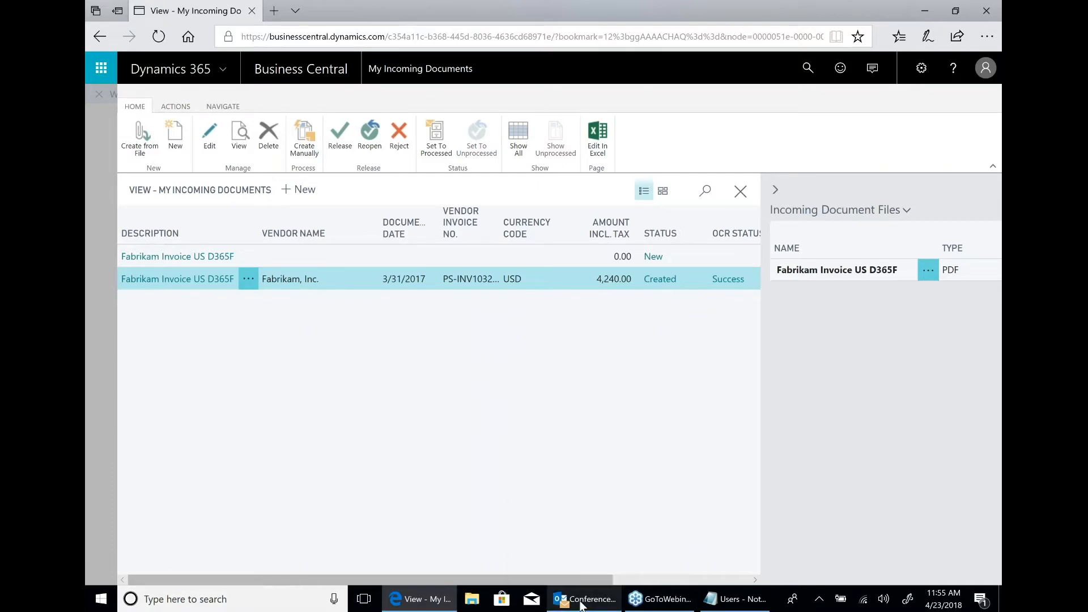
left_click(104, 161)
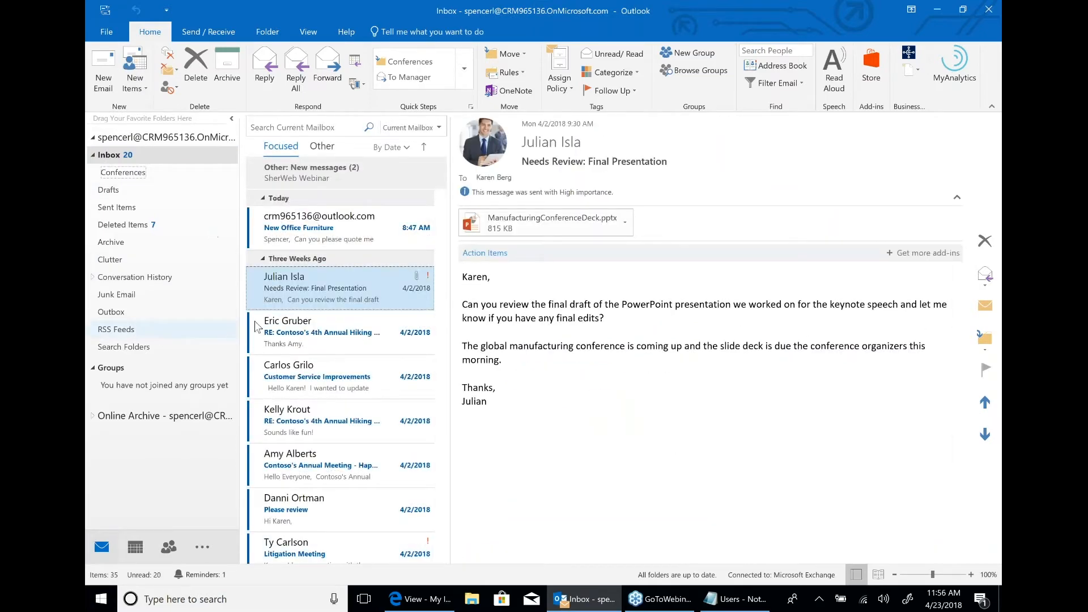
left_click(350, 242)
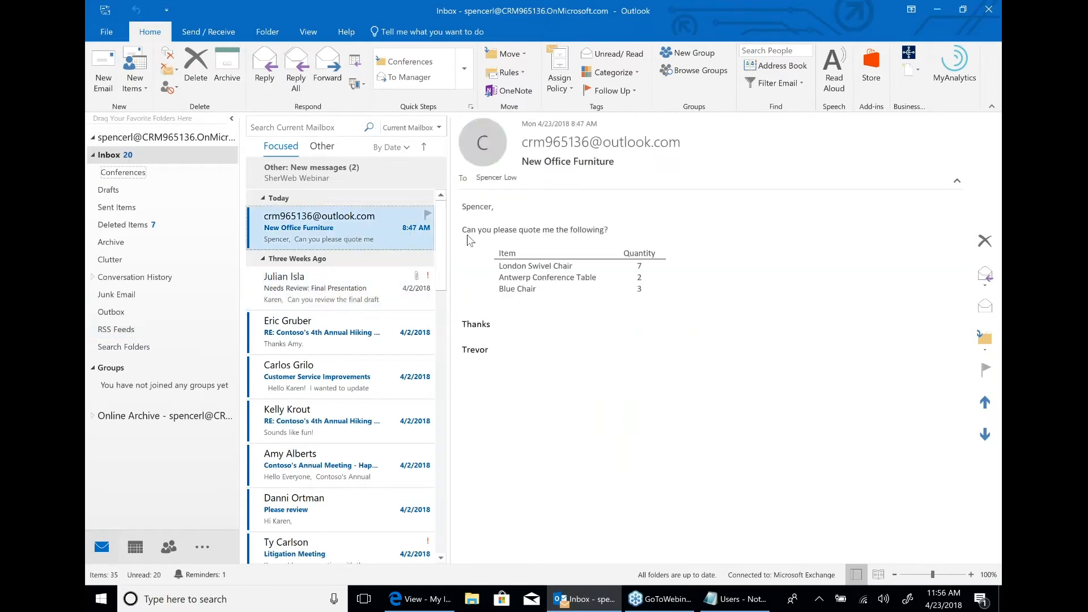
Open the Business Central add-in for the selected message and collapse the mail folder list.
left_click(909, 55)
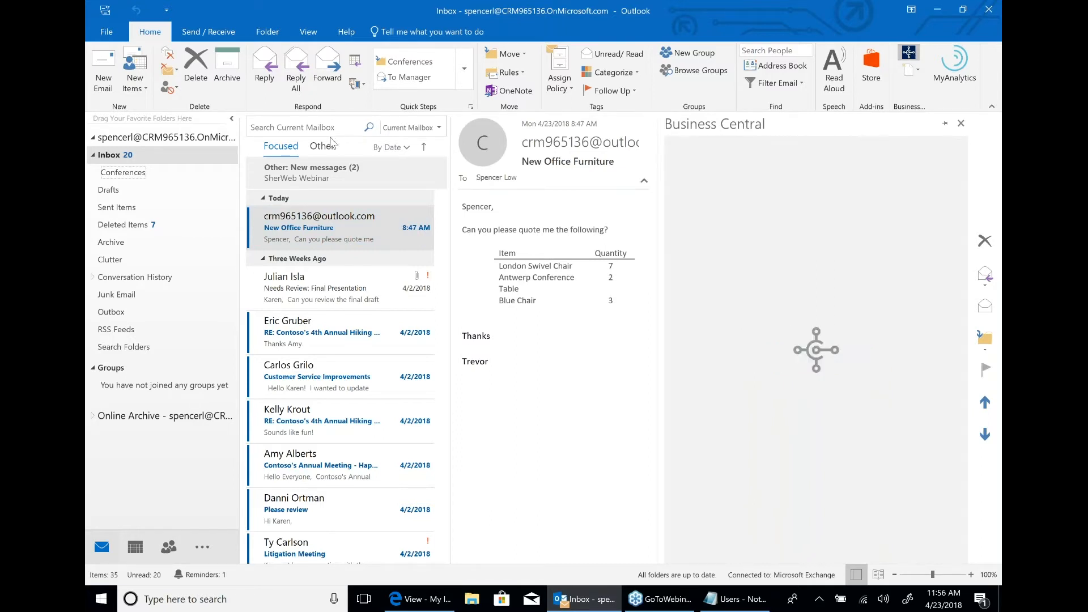
left_click(232, 119)
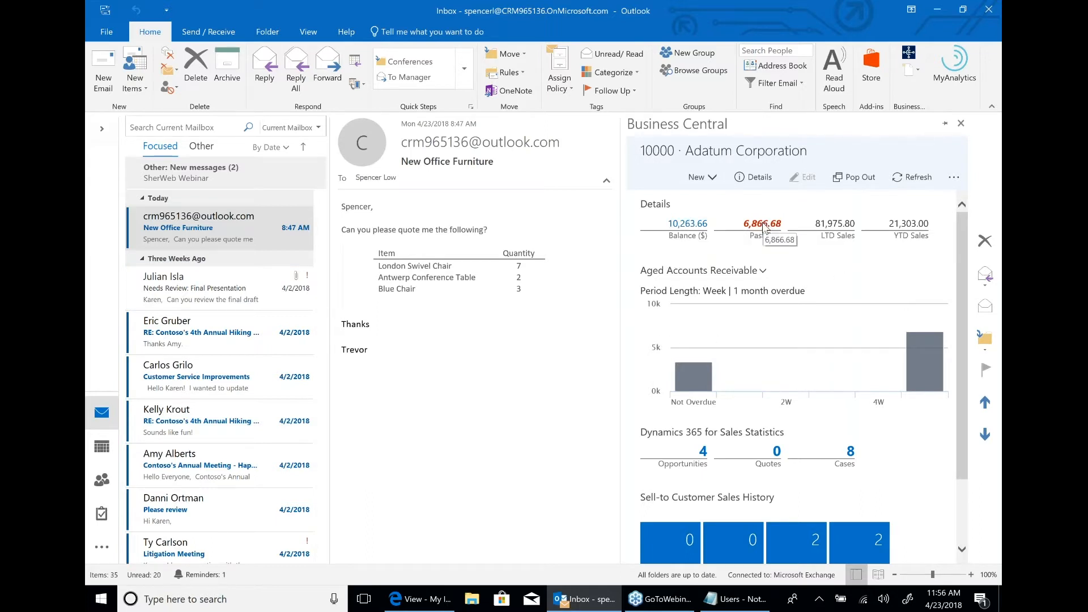
View Adatum Corporation's customer ledger entries and its overdue 4/9/2017 sales invoice, and return to the customer overview.
left_click(661, 227)
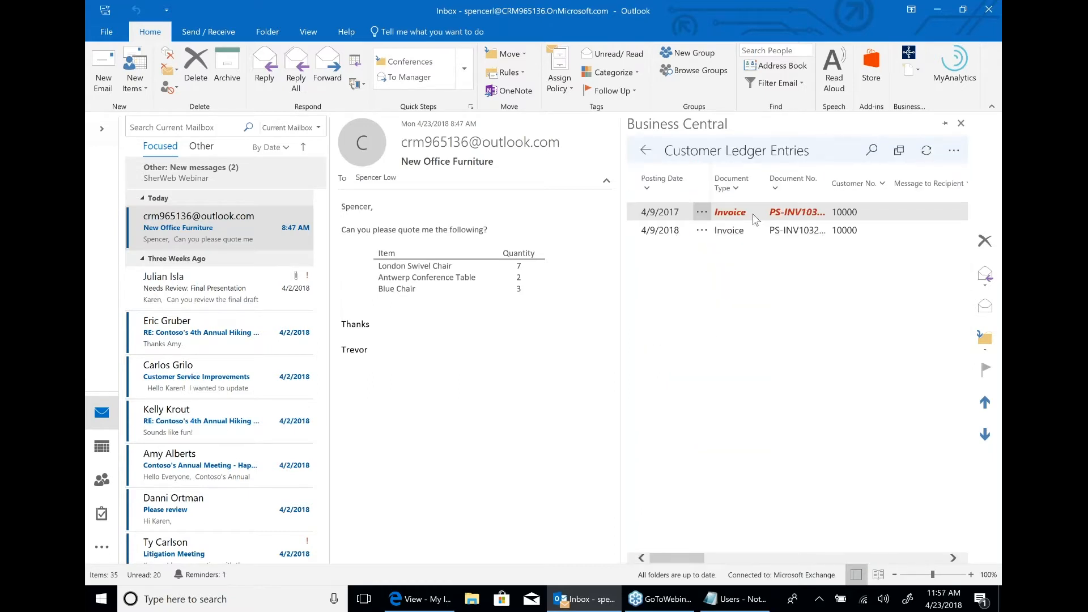
left_click(743, 214)
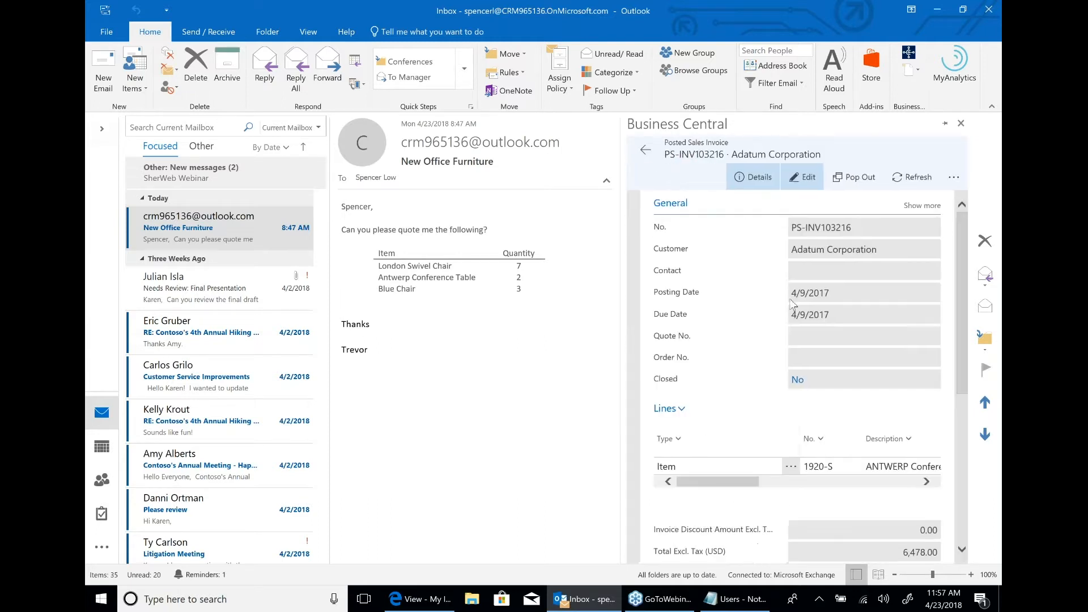
left_click(643, 153)
left_click(643, 153)
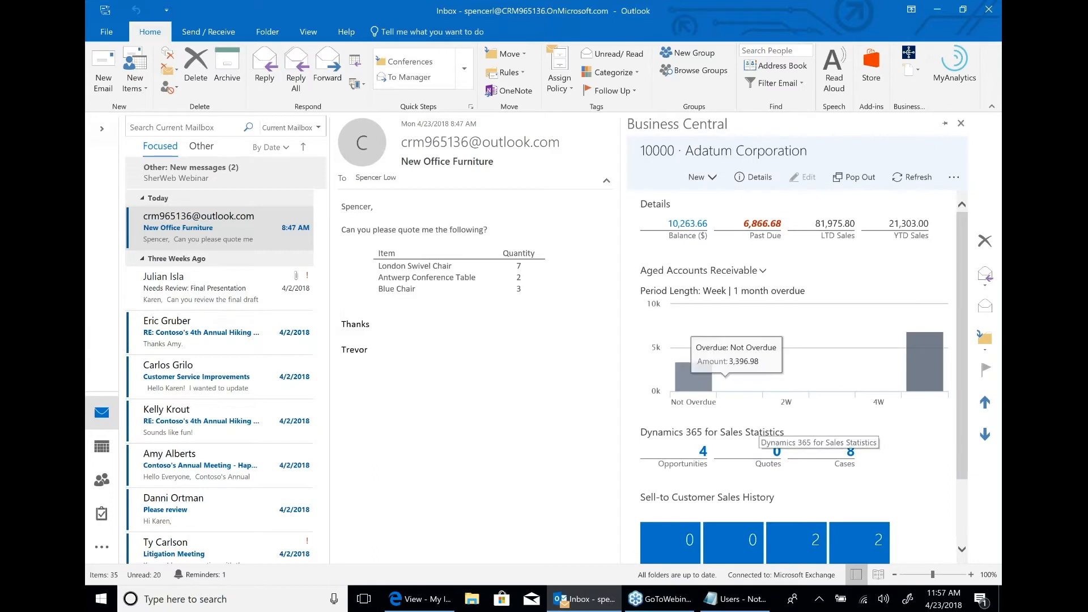
Review Adatum Corporation's sales statistics and sales history, and open its list of Dynamics 365 for Sales opportunities.
scroll(654, 358, "down", 2)
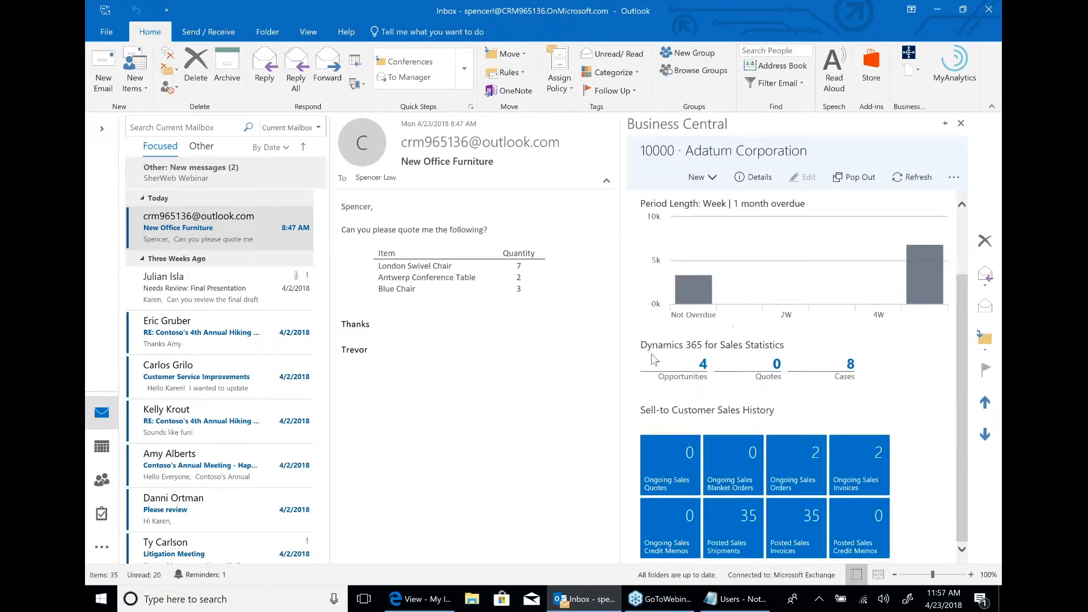
mouse_move(675, 321)
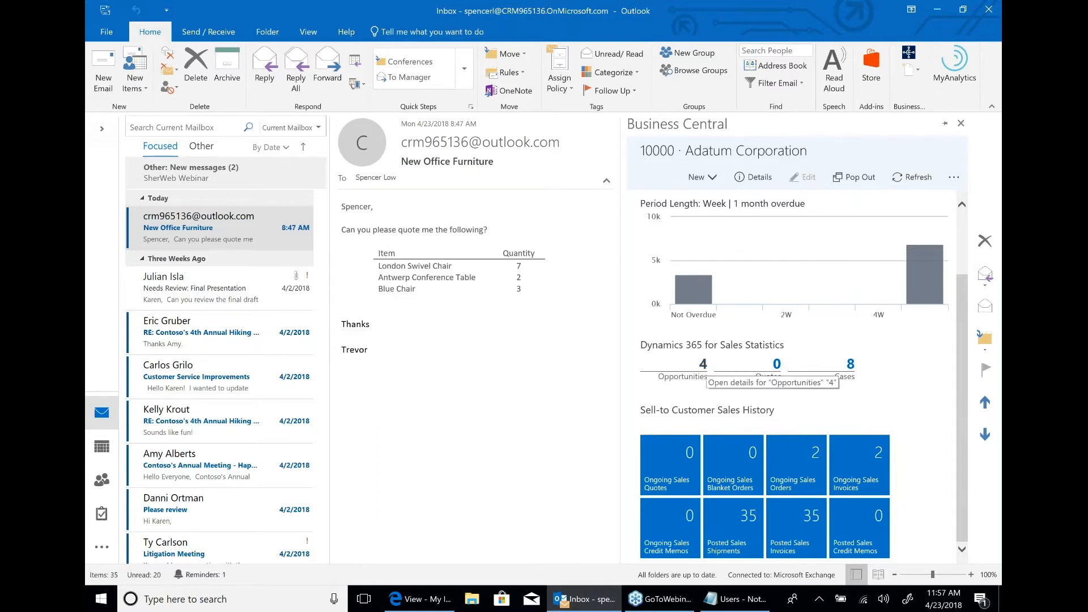
left_click(703, 365)
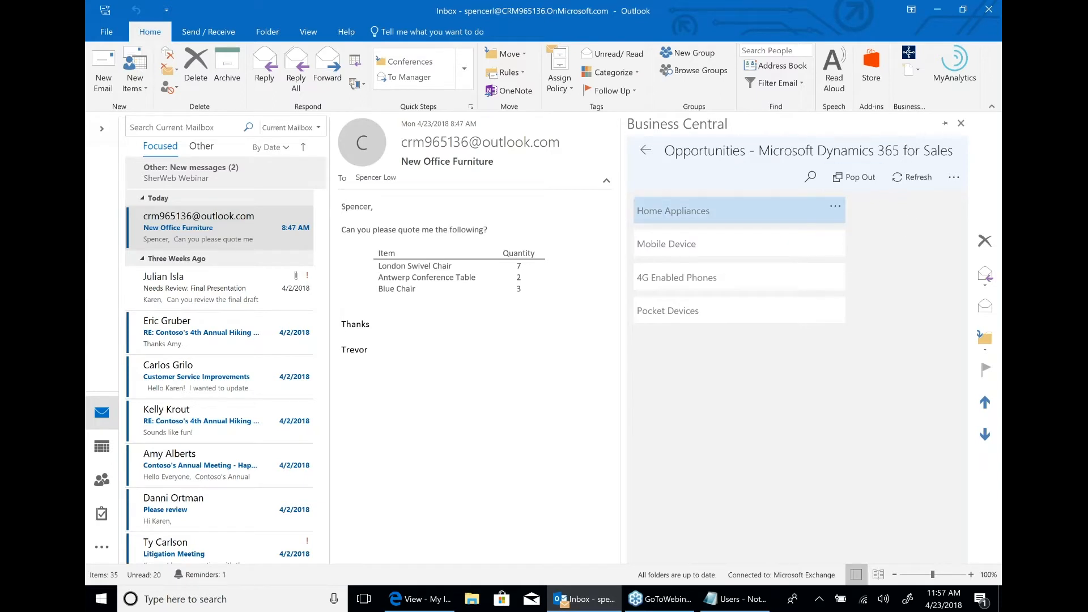
Create a sales quote for Adatum Corporation from the suggested line items, resolving the blue chair to 1964-S TOKYO Guest Chair, blue.
left_click(651, 153)
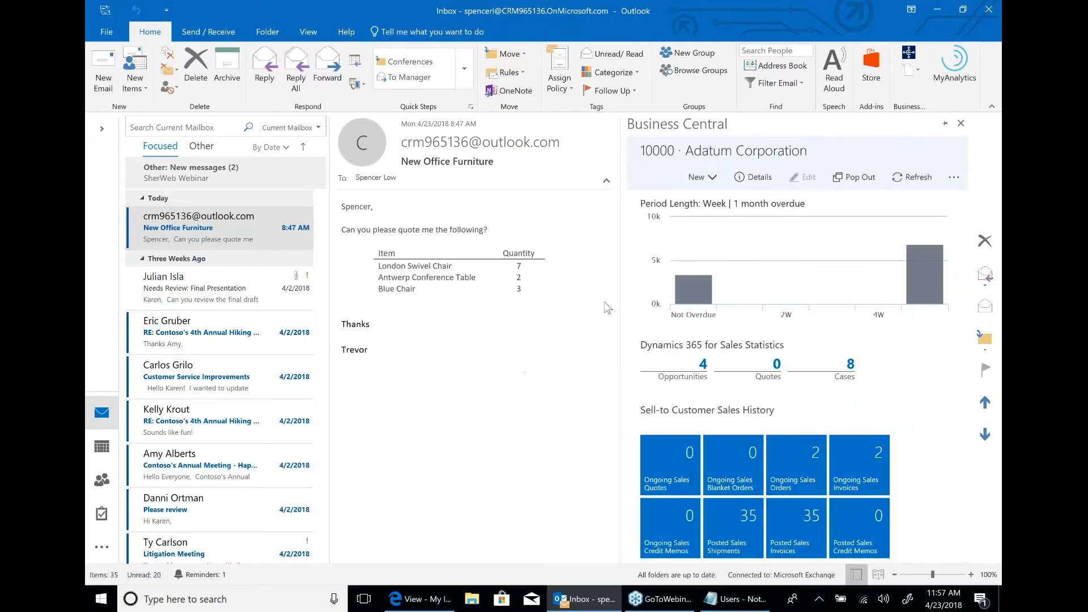
left_click(708, 179)
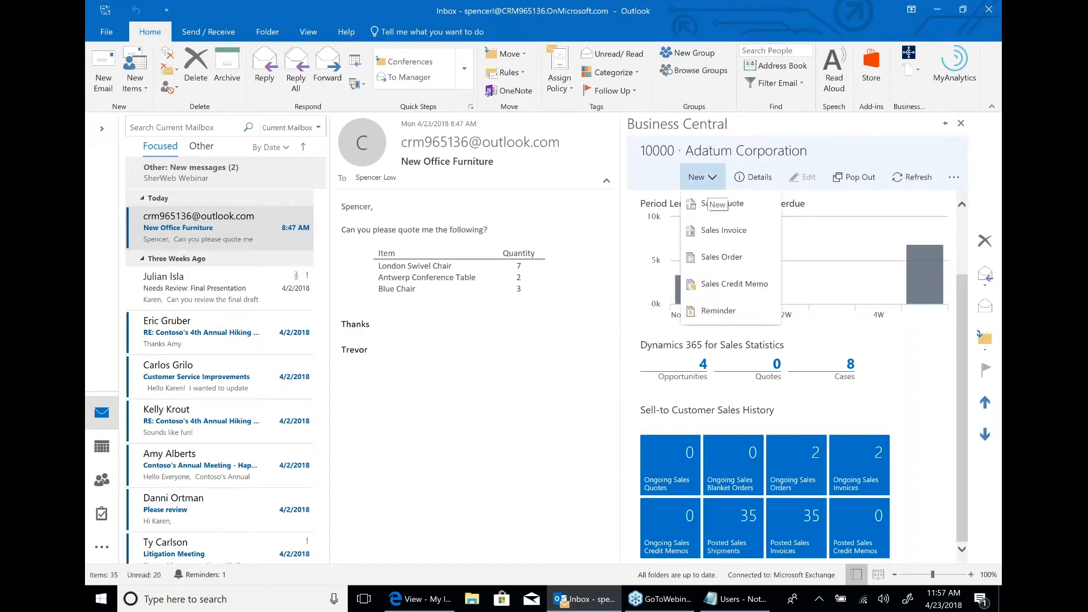
left_click(722, 204)
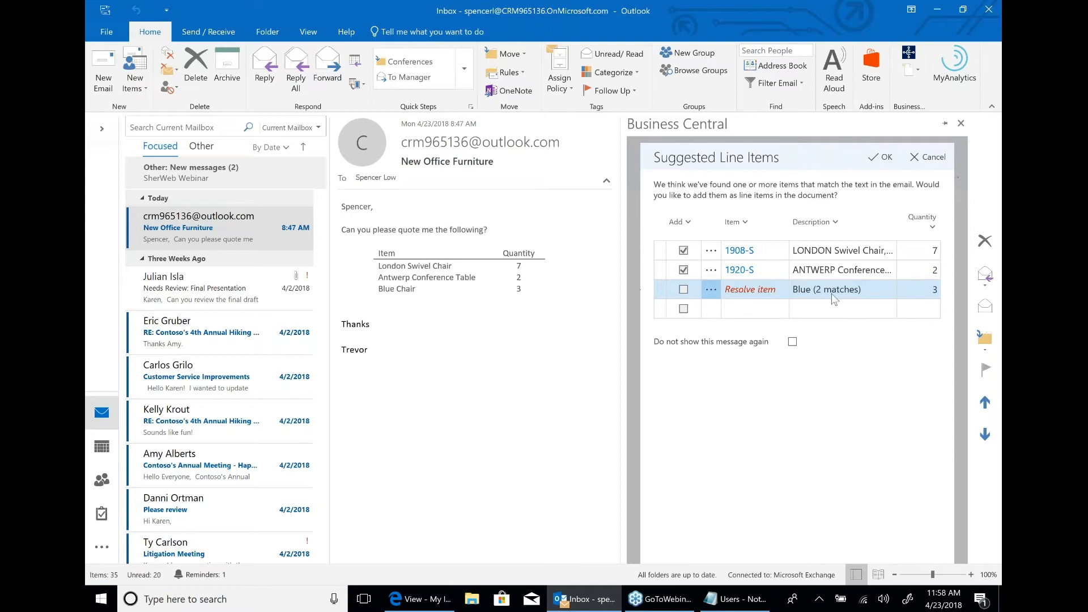
left_click(745, 290)
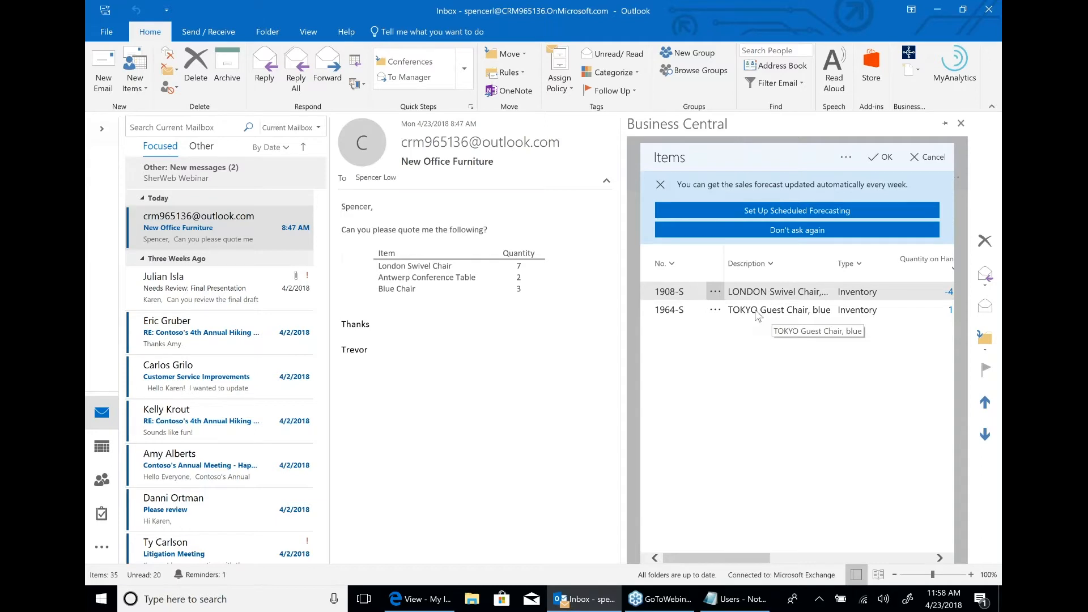
left_click(871, 165)
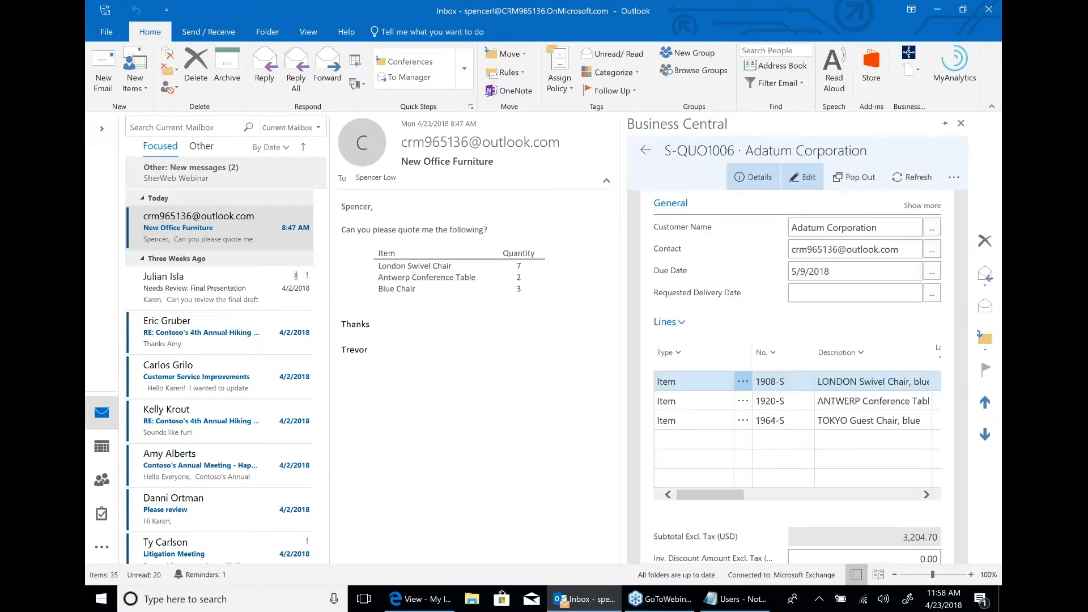
left_click(901, 496)
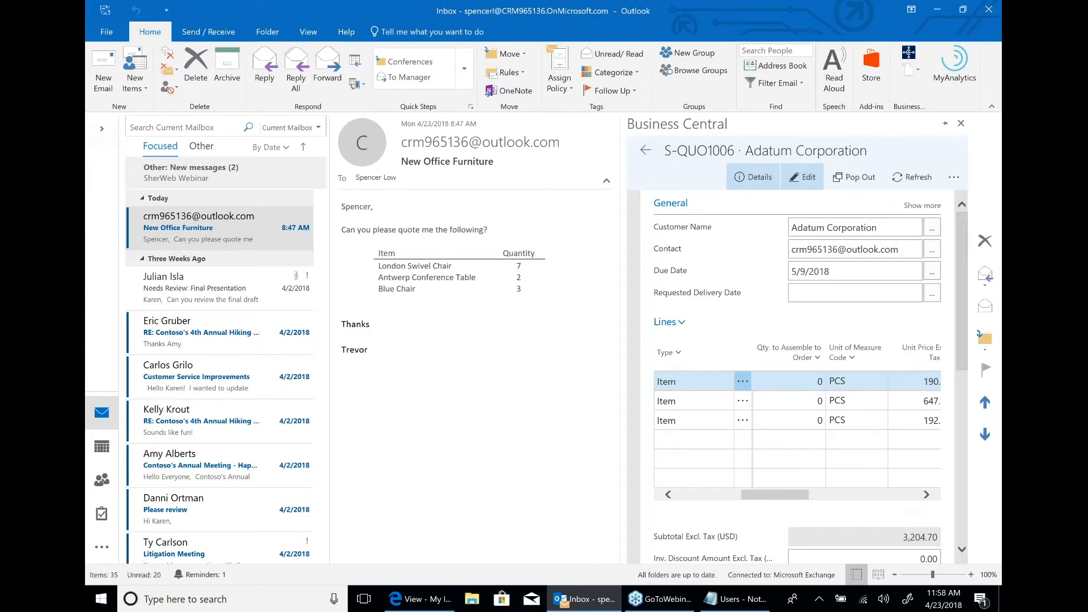
Prepare an email reply from the sales quote and preview its attached Sales Quote S-QUO1006.pdf.
left_click(954, 177)
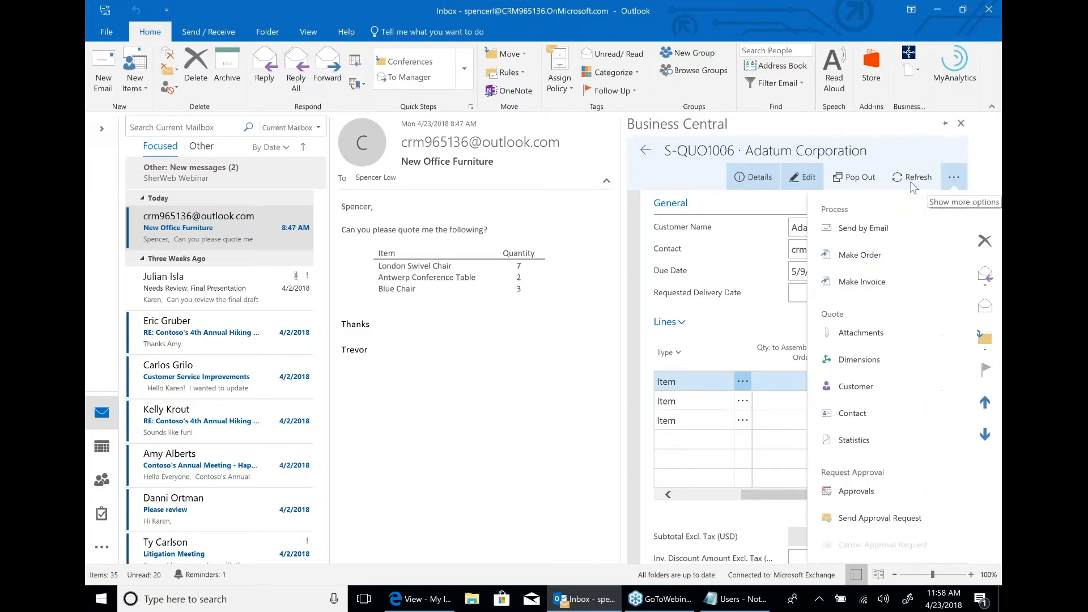
left_click(864, 231)
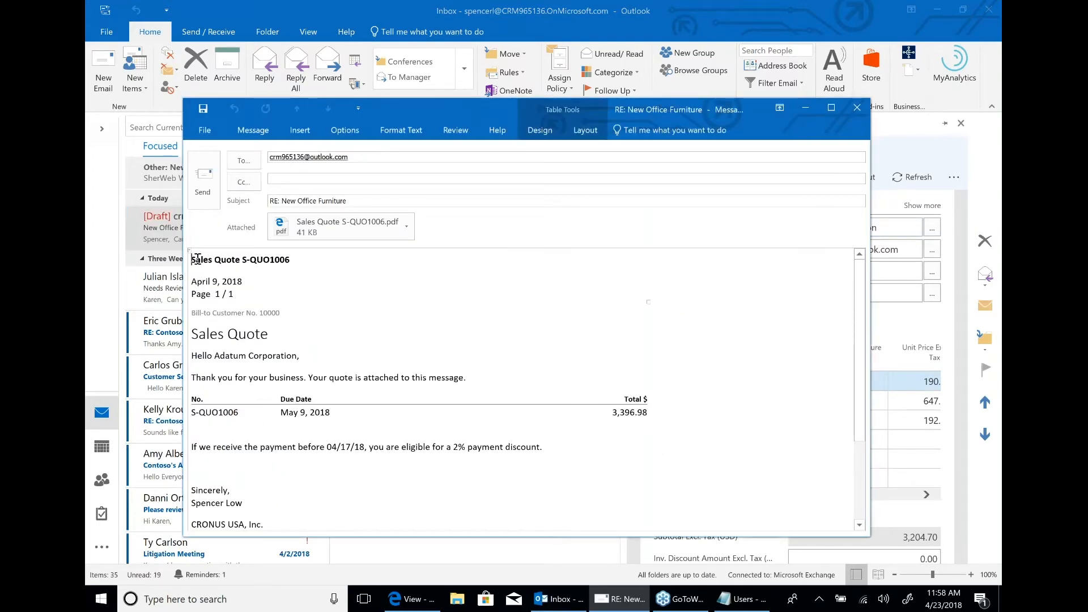
left_click_drag(252, 301, 431, 450)
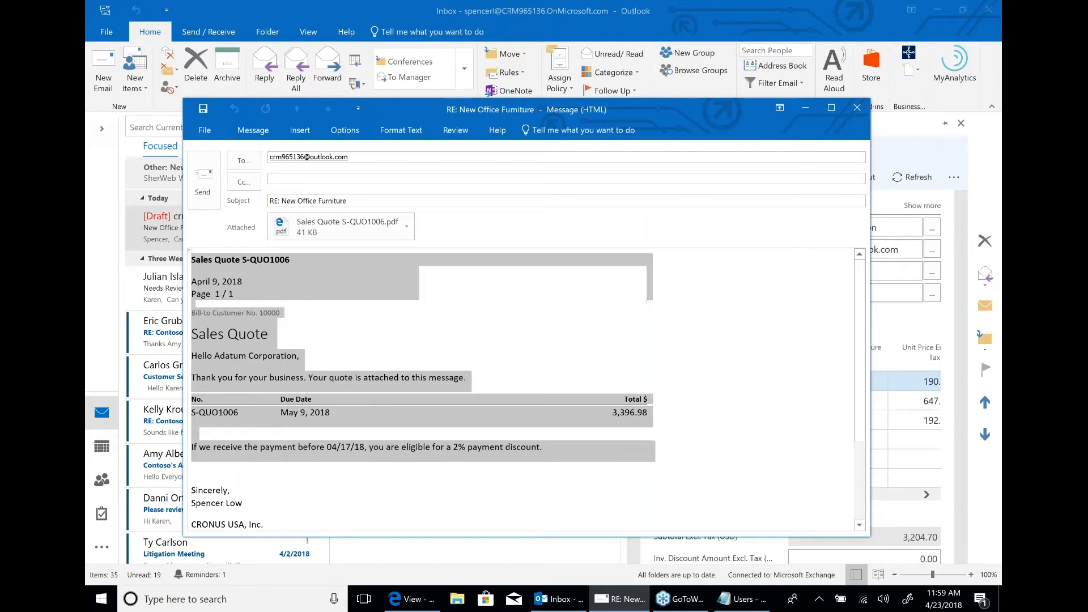
left_click(373, 340)
double_click(341, 228)
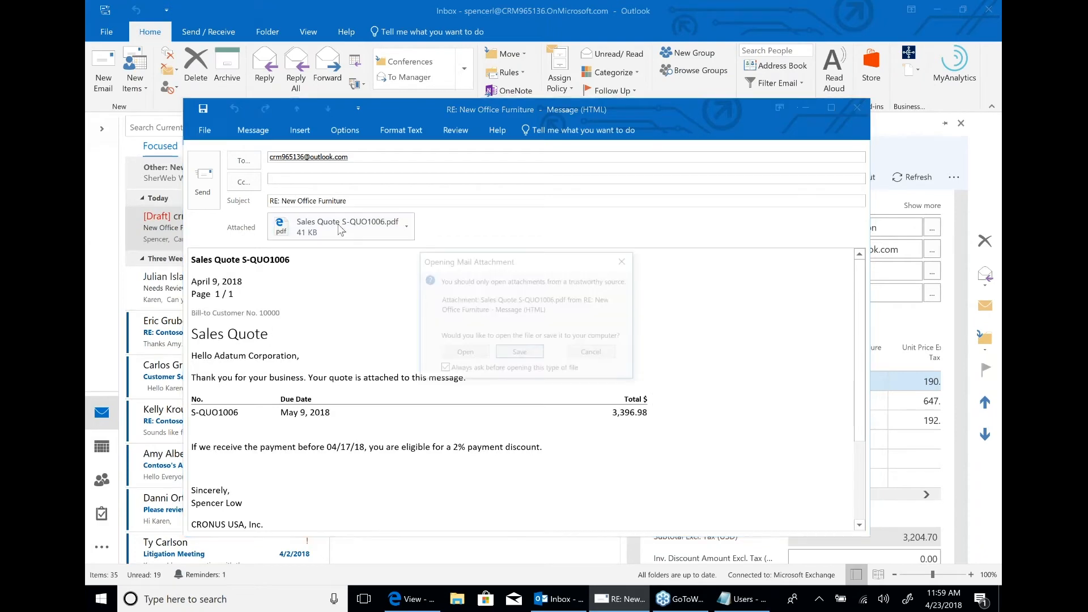
left_click(453, 352)
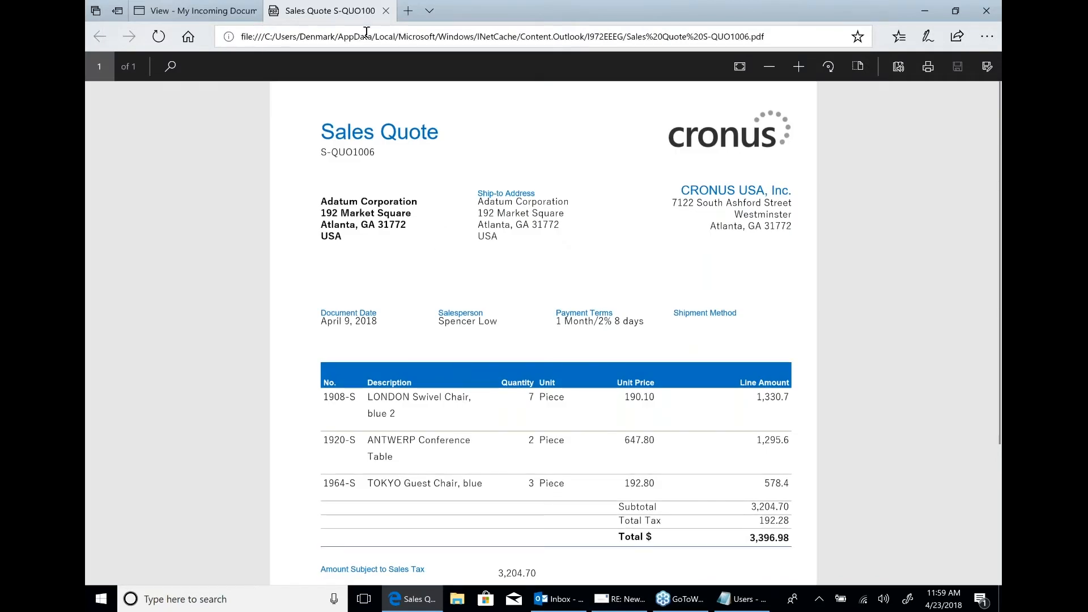
left_click(386, 11)
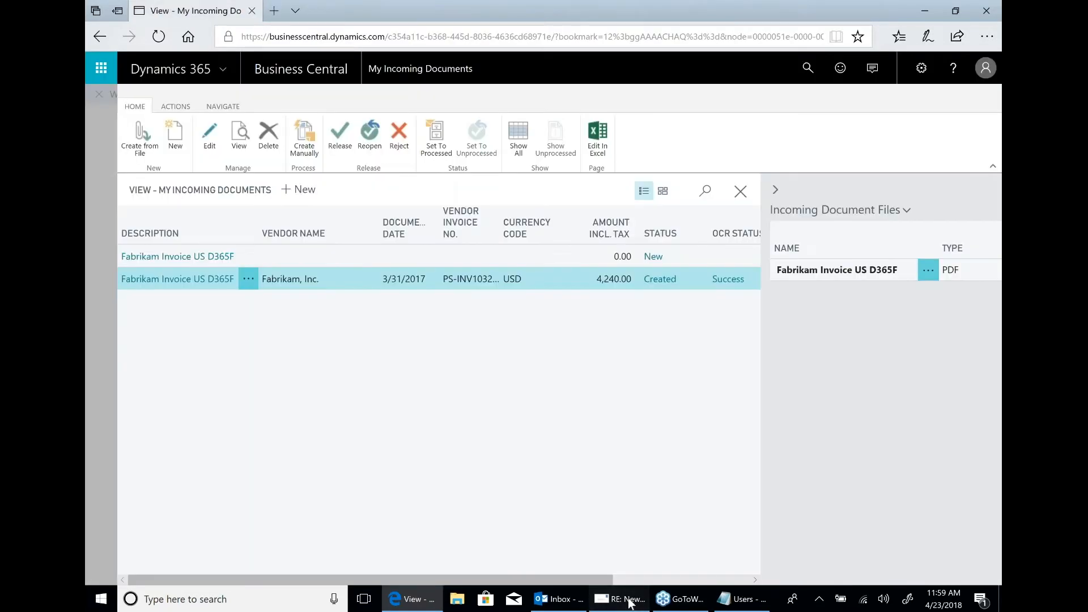
Send the quote reply to the customer, return to the Outlook inbox and send and receive all folders.
left_click(623, 599)
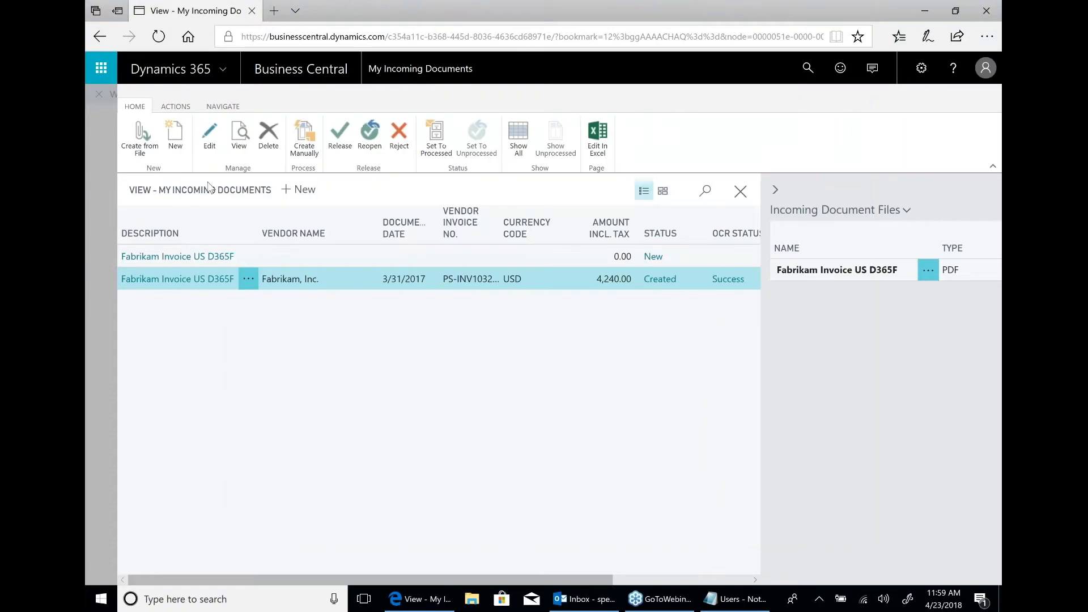
left_click(606, 606)
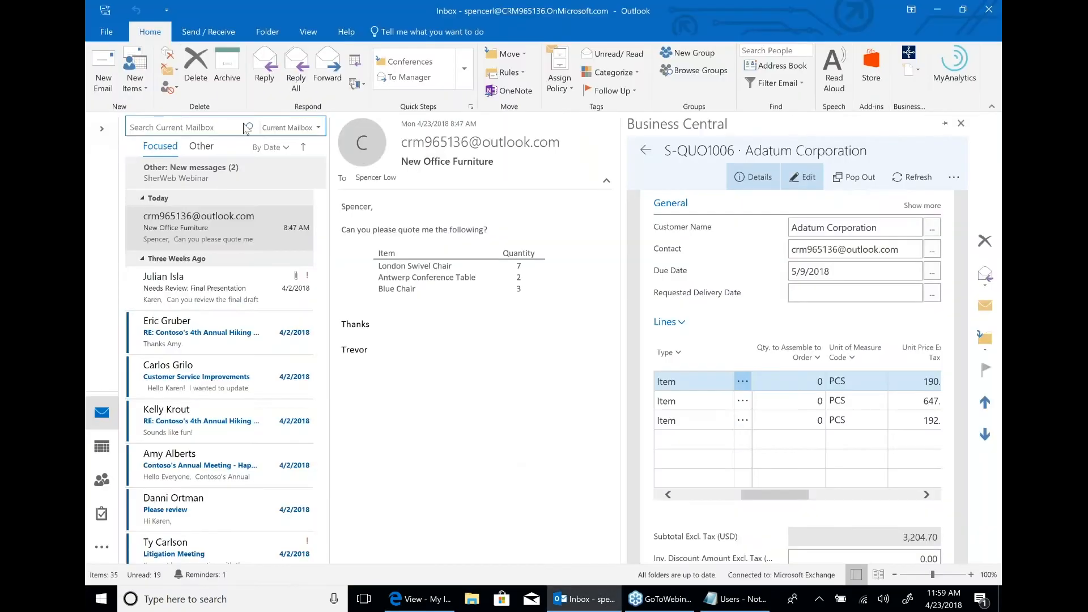
left_click(213, 29)
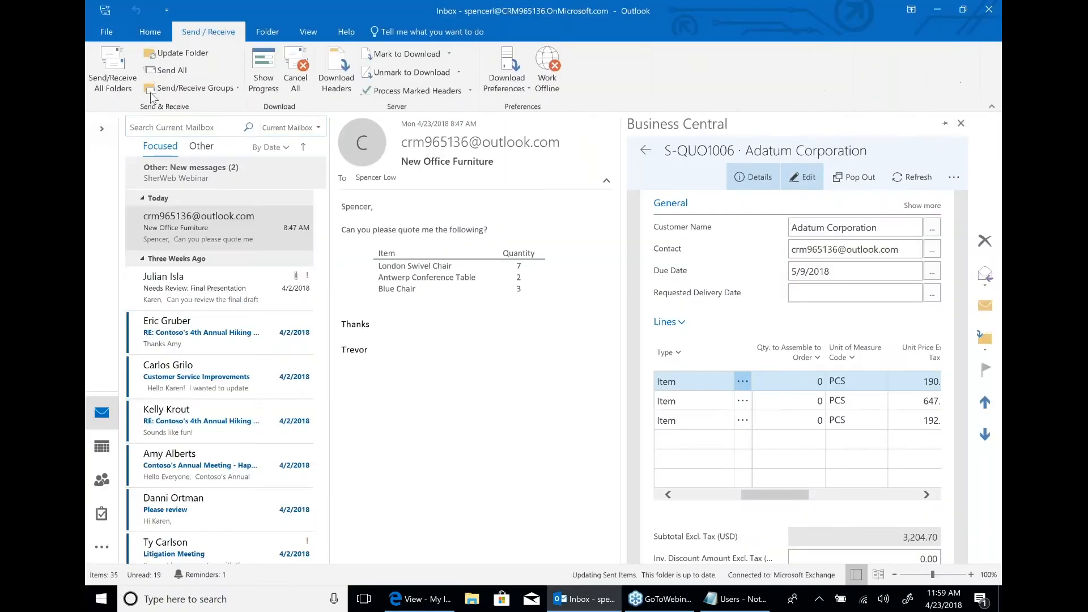
left_click(117, 77)
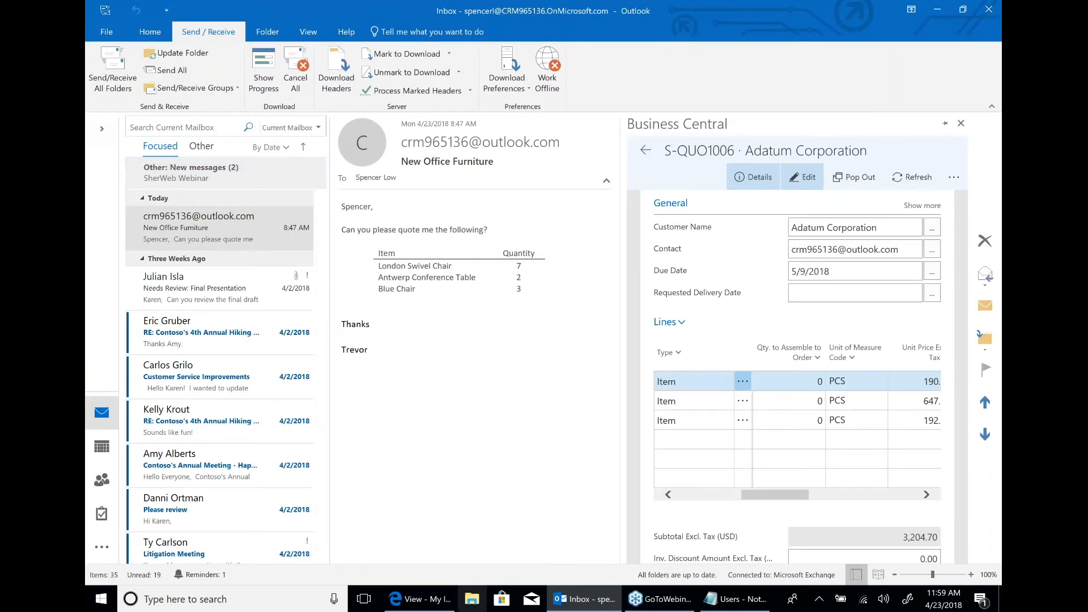
left_click(150, 32)
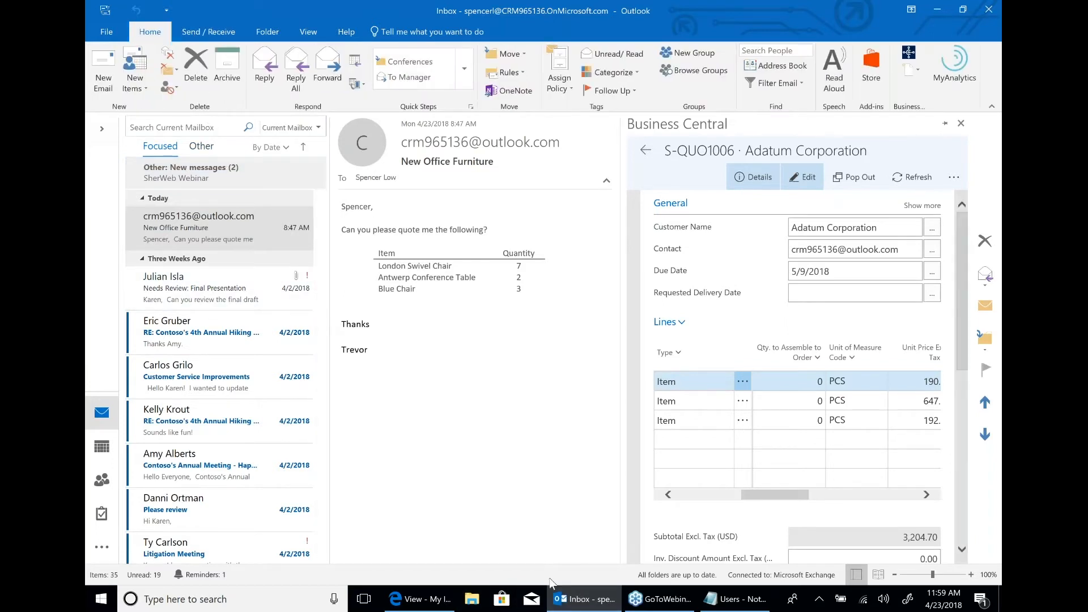
Switch to the Mail app, maximize its window and open the received RE: New Office Furniture message.
left_click(531, 600)
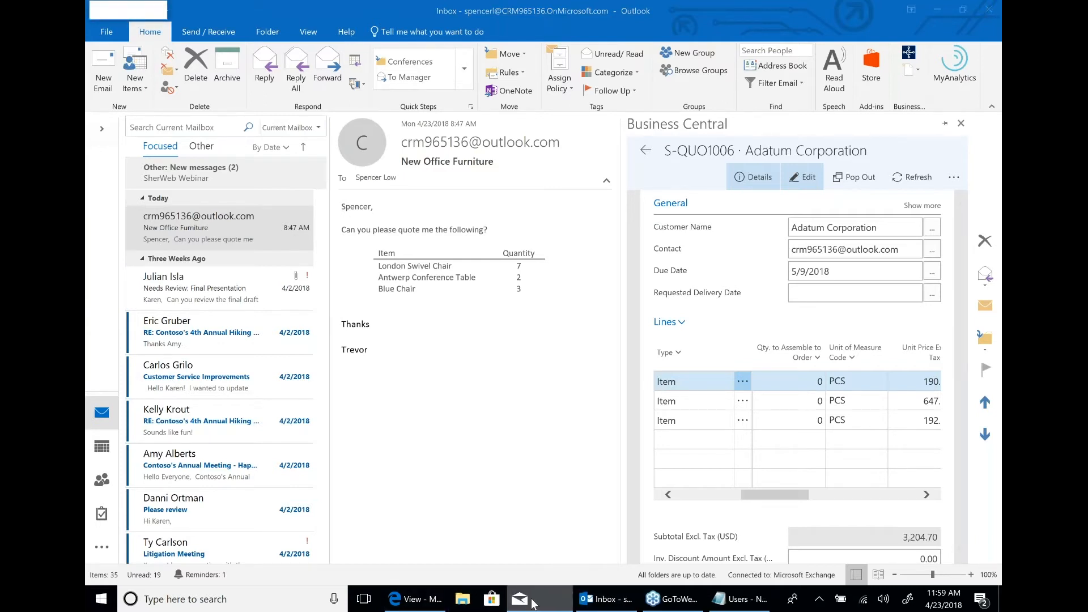
right_click(532, 602)
left_click(531, 573)
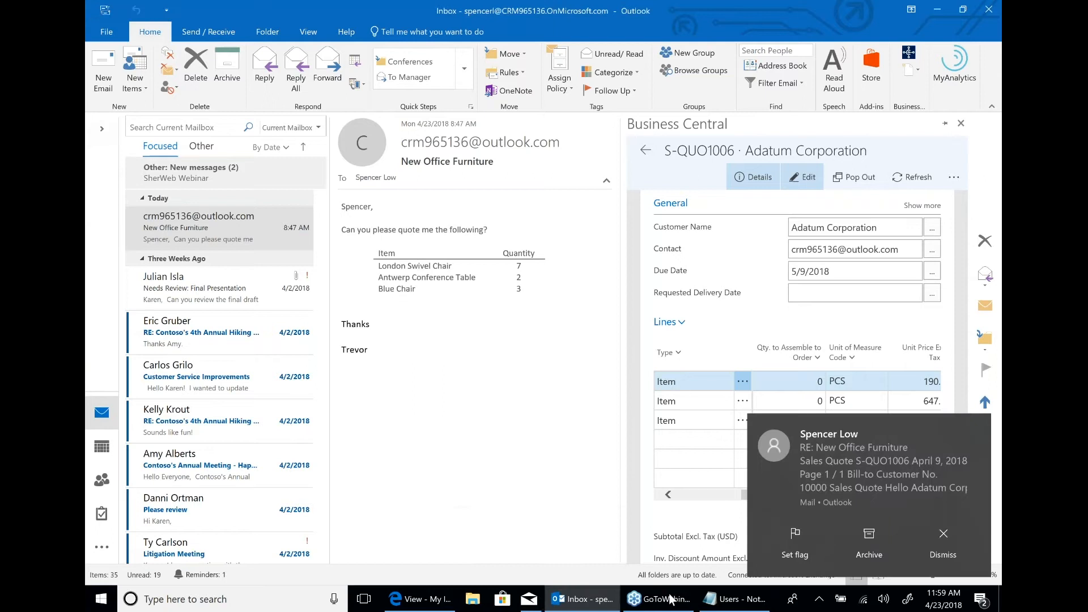
left_click(871, 478)
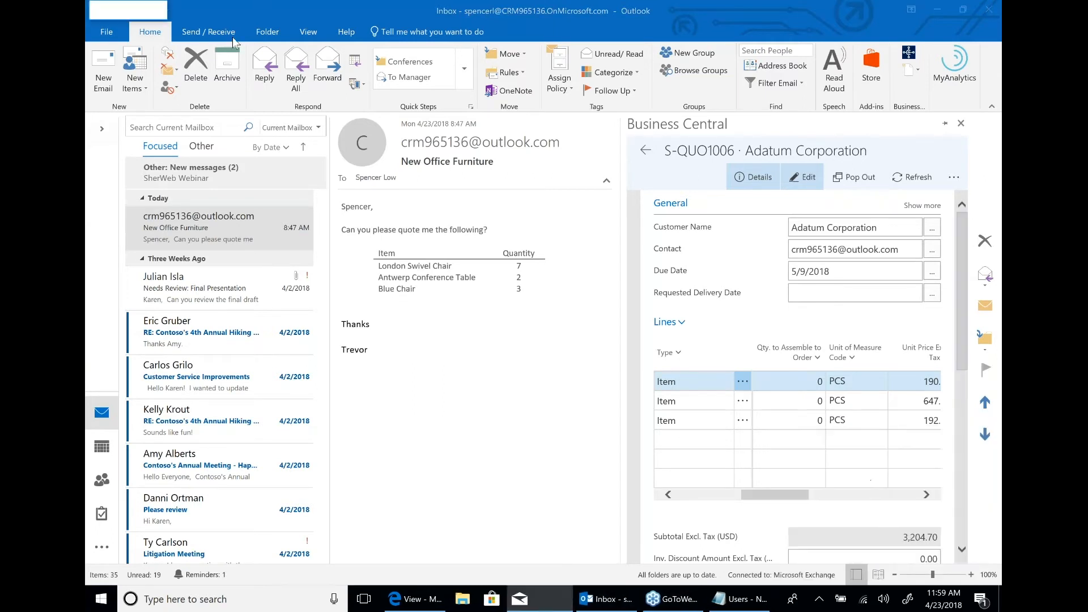
left_click(164, 12)
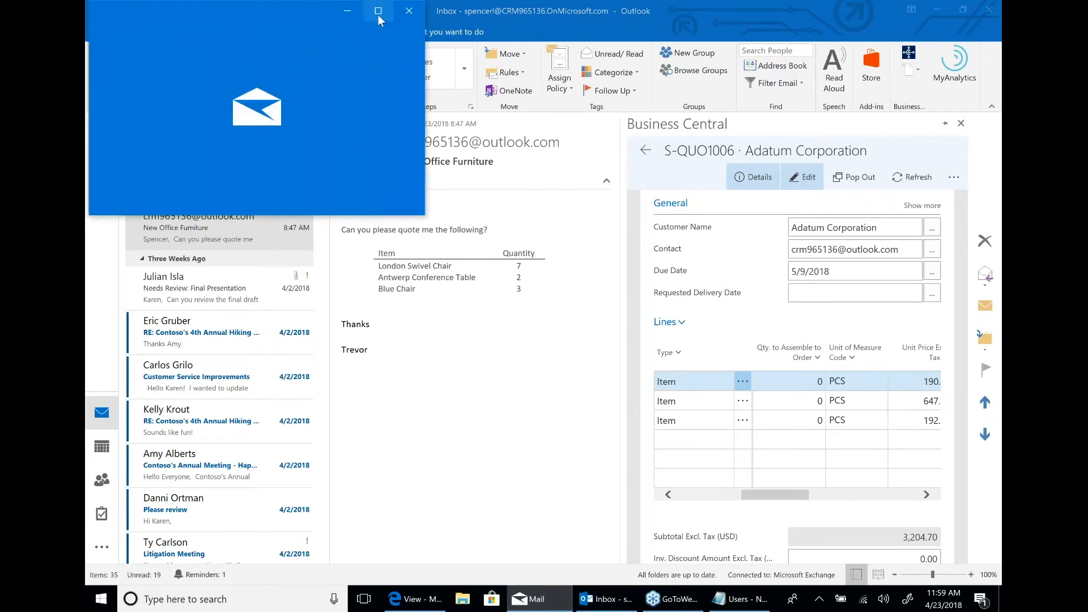
left_click(378, 12)
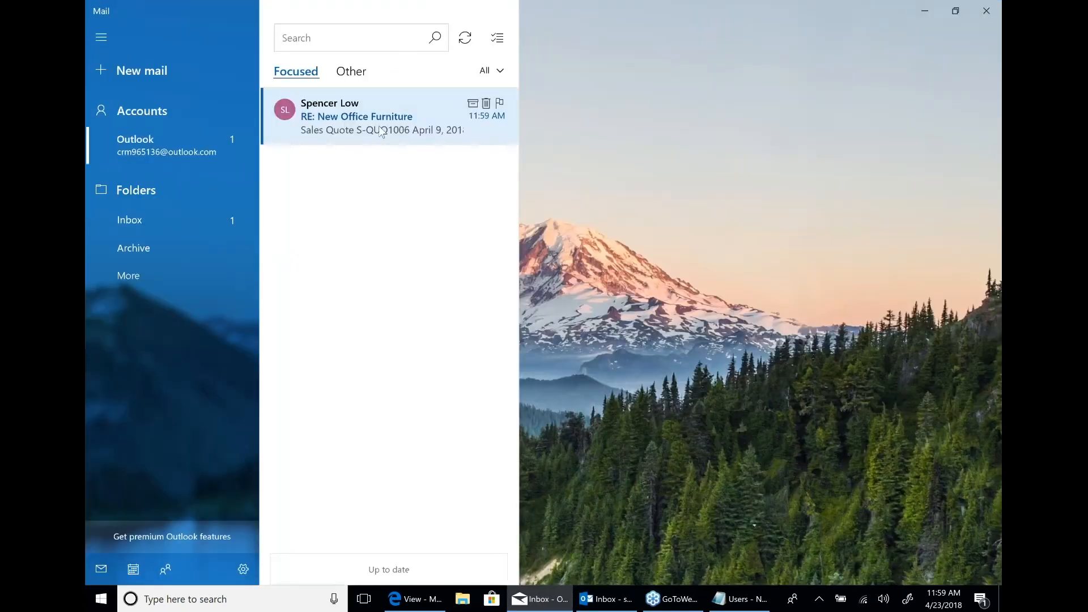
left_click(382, 131)
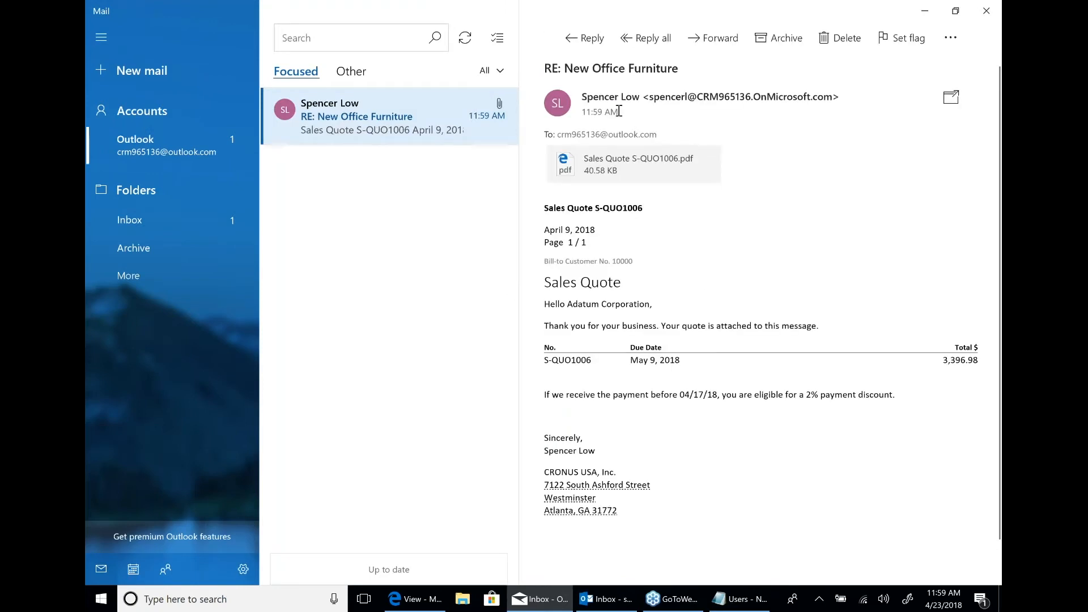
Reply to the quote message with "Please proceed with the order", send it and sync the mailbox.
left_click(592, 44)
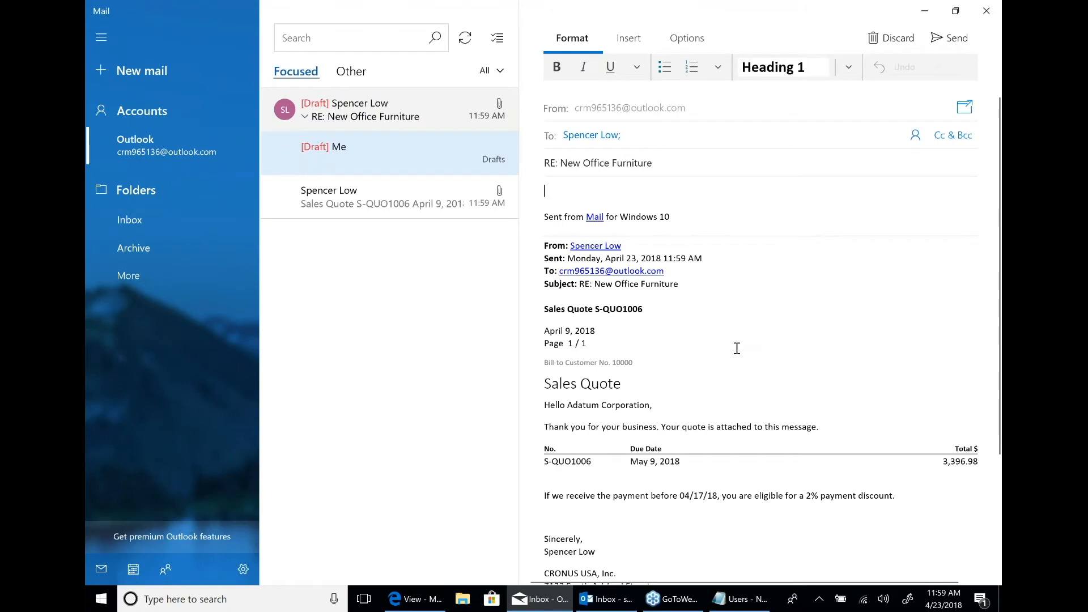
type("Please procee")
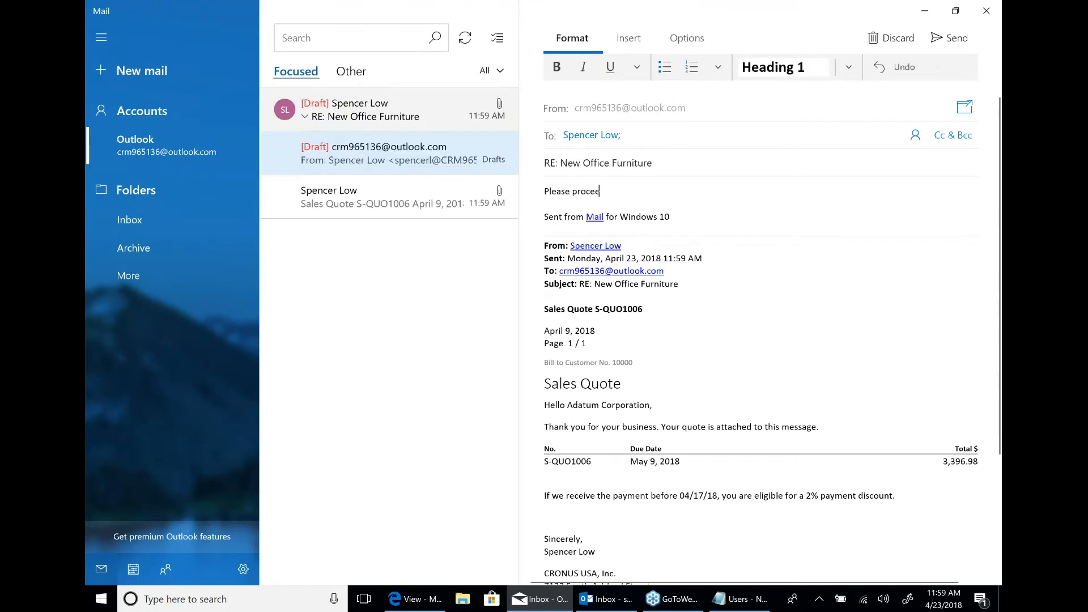
type("d with the order")
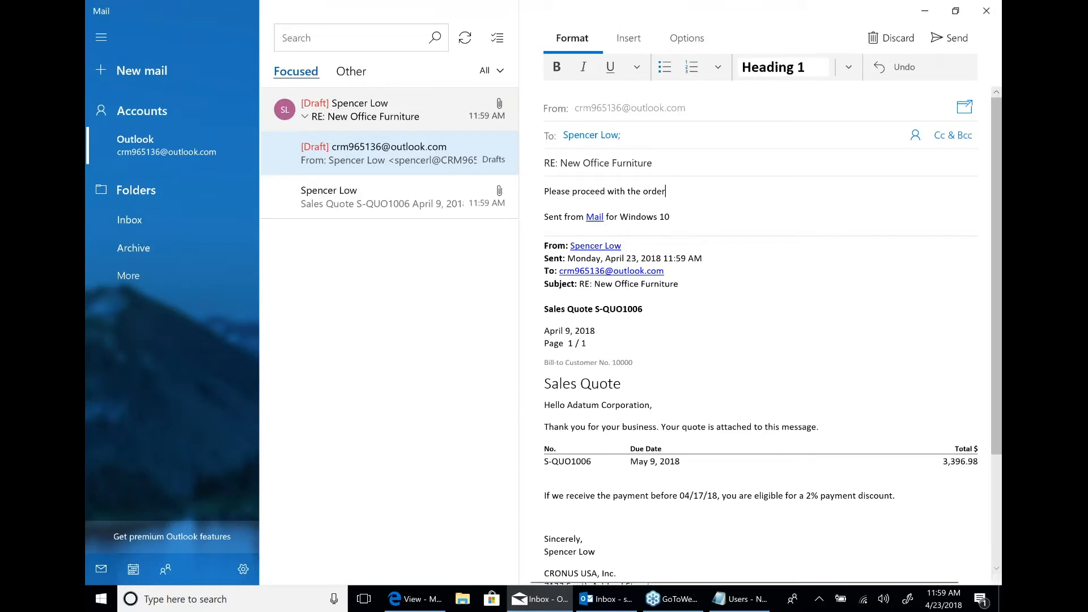
left_click(965, 39)
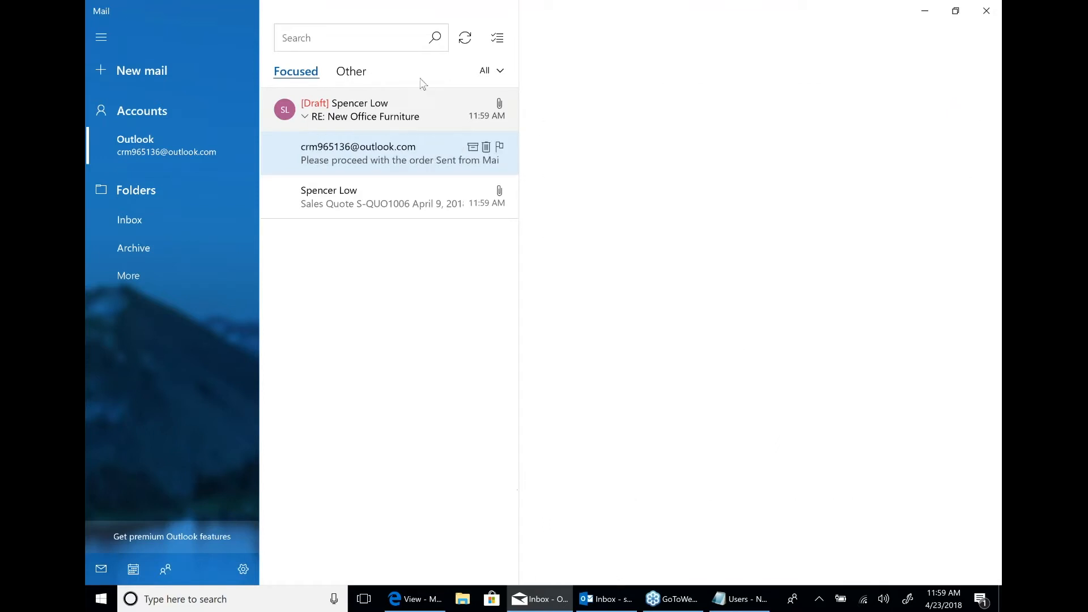
left_click(471, 43)
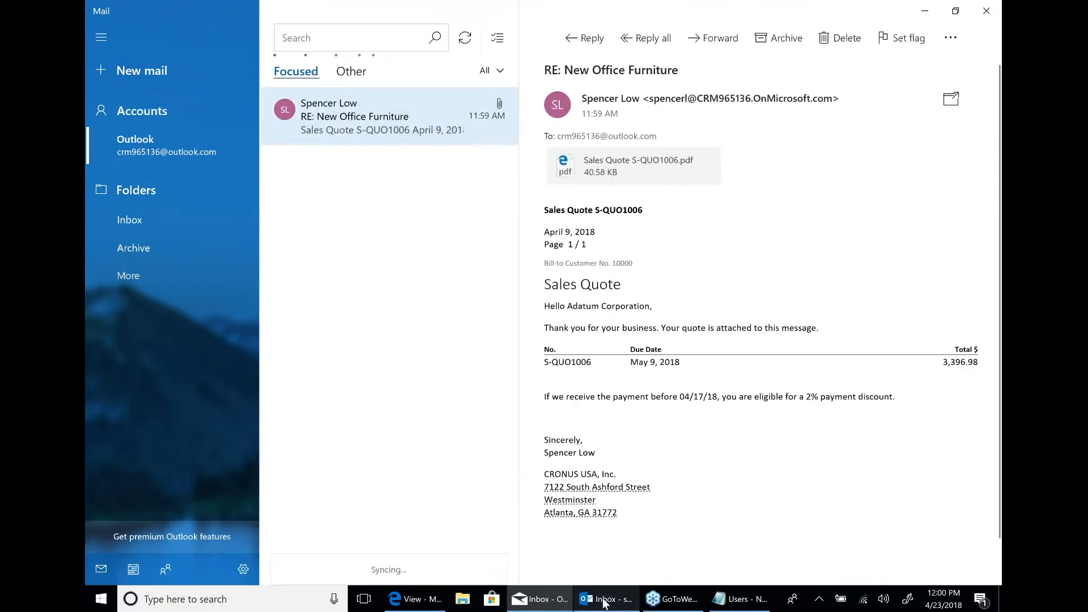
Switch to Outlook, send and receive all folders, and open the new RE: New Office Furniture reply.
left_click(605, 599)
left_click(226, 35)
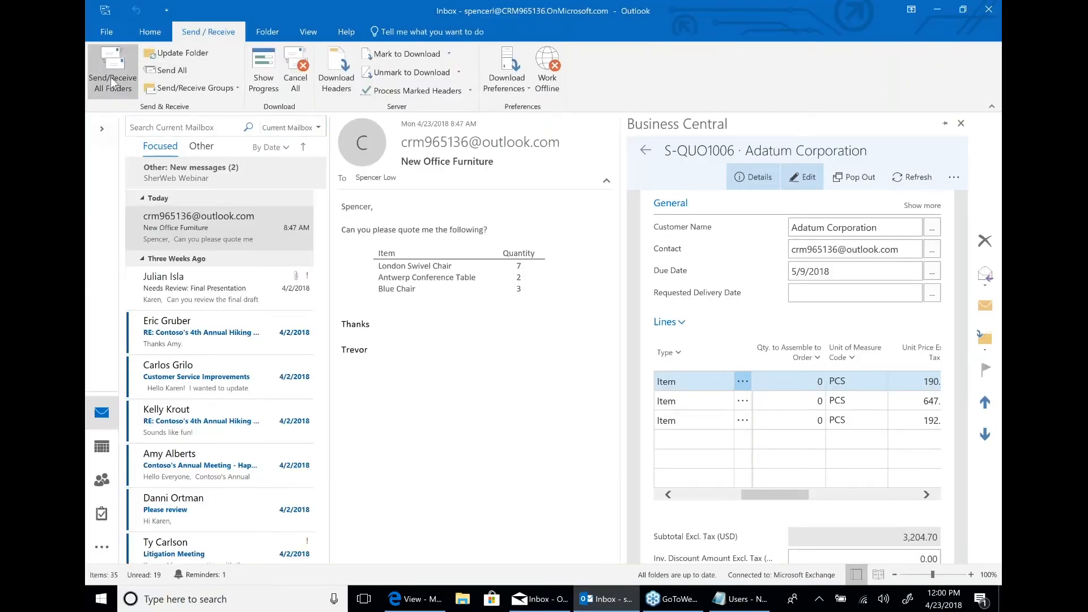
left_click(169, 53)
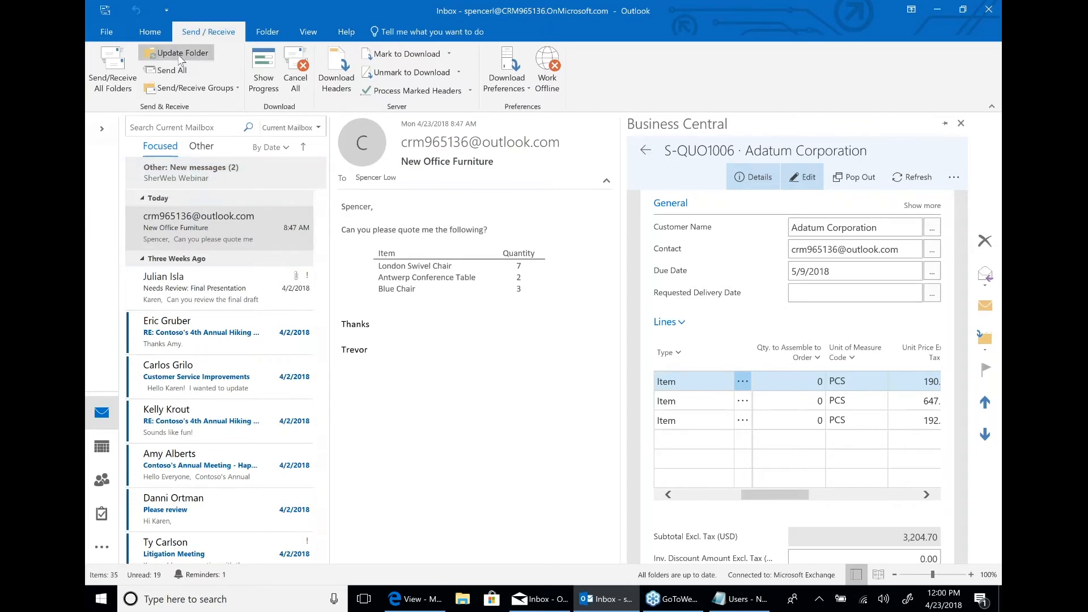
left_click(109, 83)
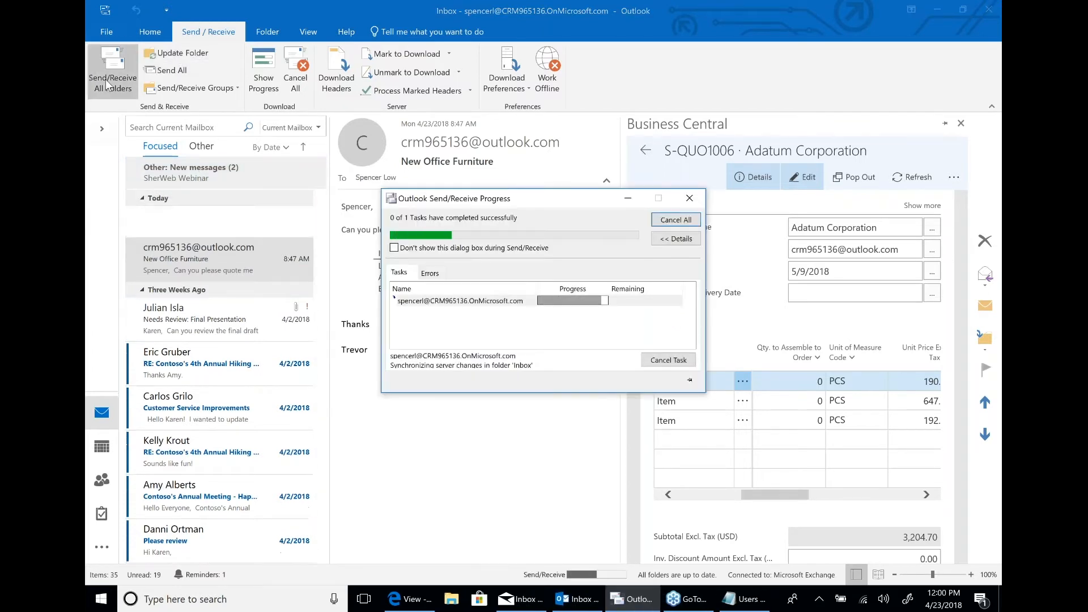
left_click(195, 234)
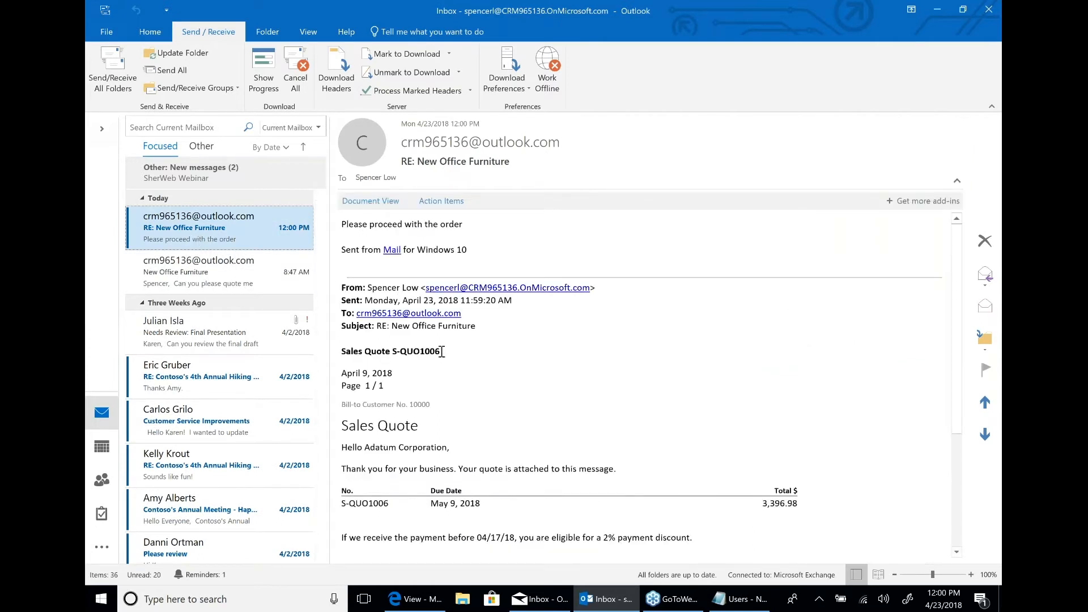
Open the reply's linked sales quote in Document View, signing in to Business Central with the salesperson's account and password.
left_click_drag(440, 351, 396, 349)
left_click(370, 201)
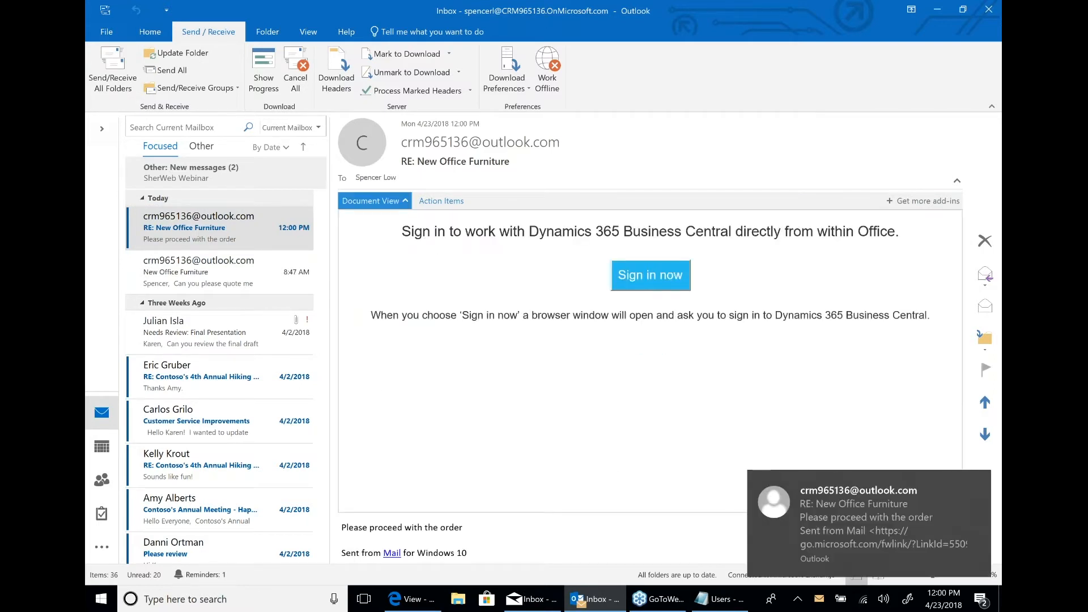
left_click(672, 281)
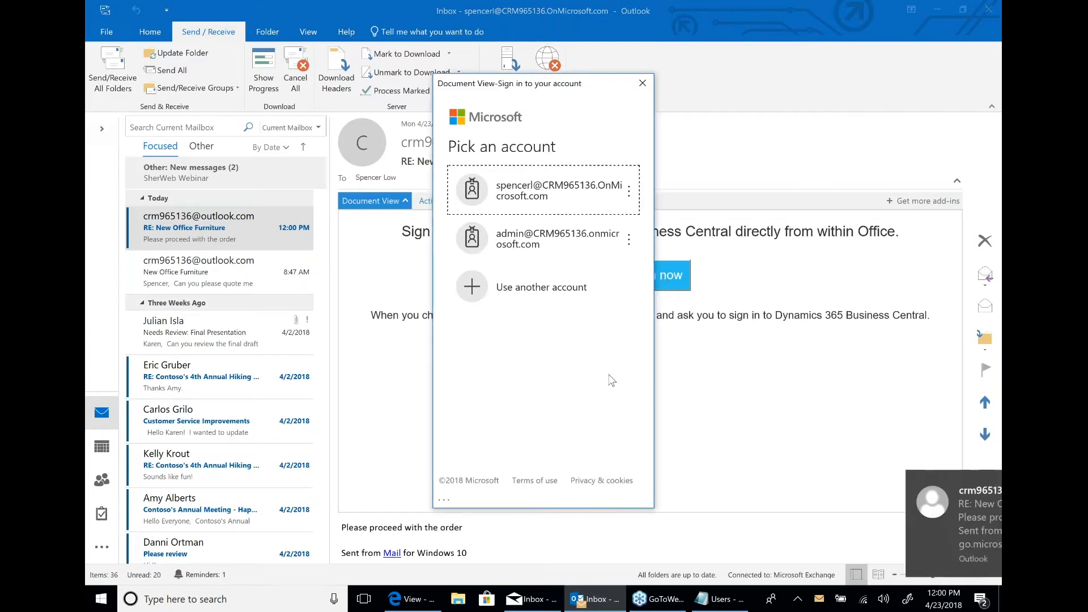
left_click(539, 195)
type("•••••••")
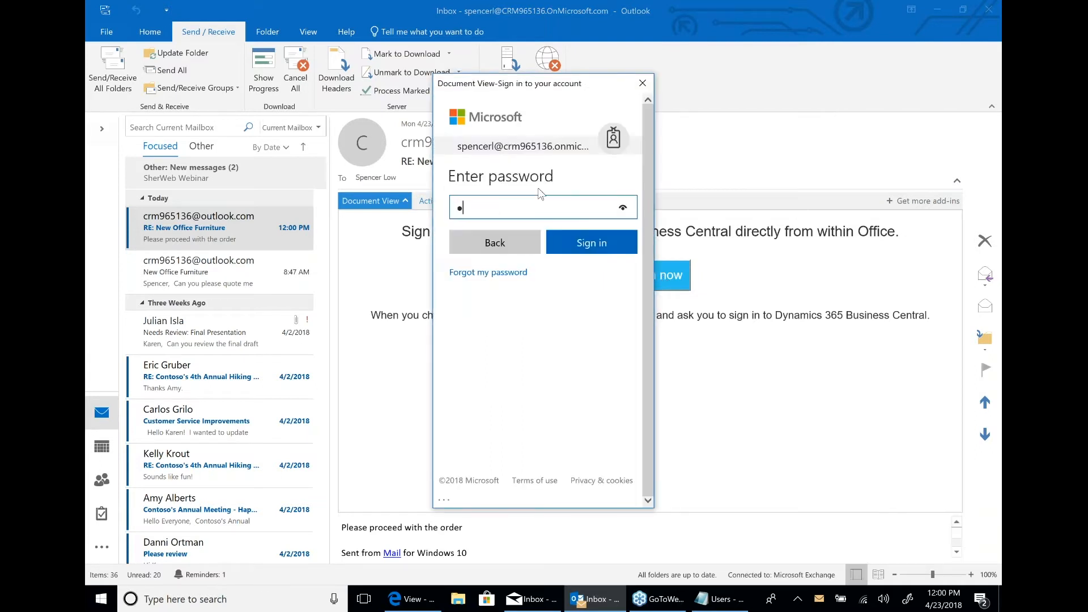
type("••••")
key("Return")
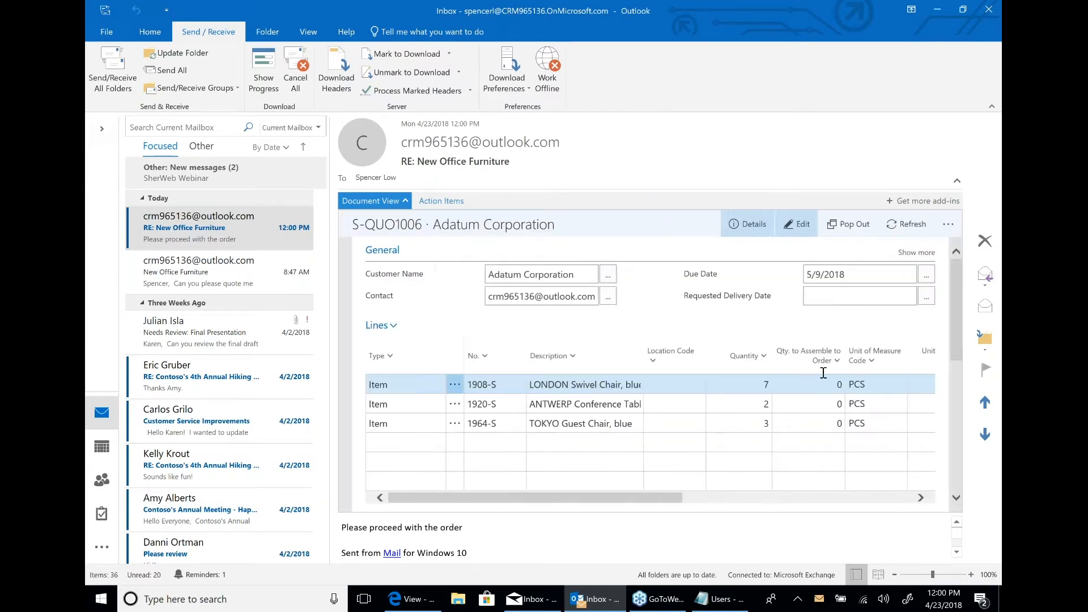
Convert the Adatum Corporation sales quote into a sales order with Make Order and confirm the conversion.
left_click(754, 387)
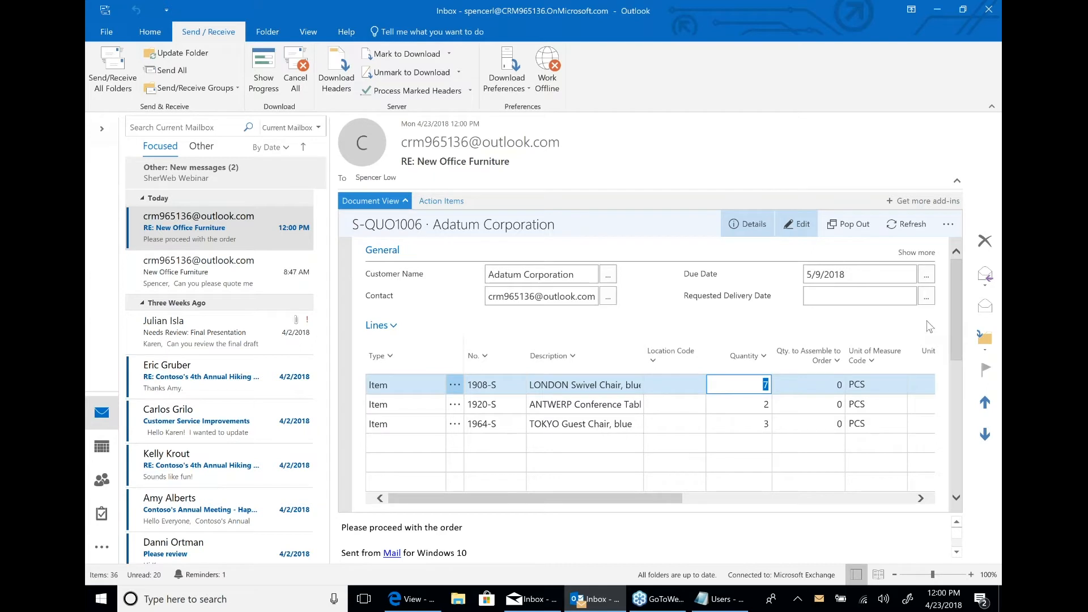
left_click(948, 224)
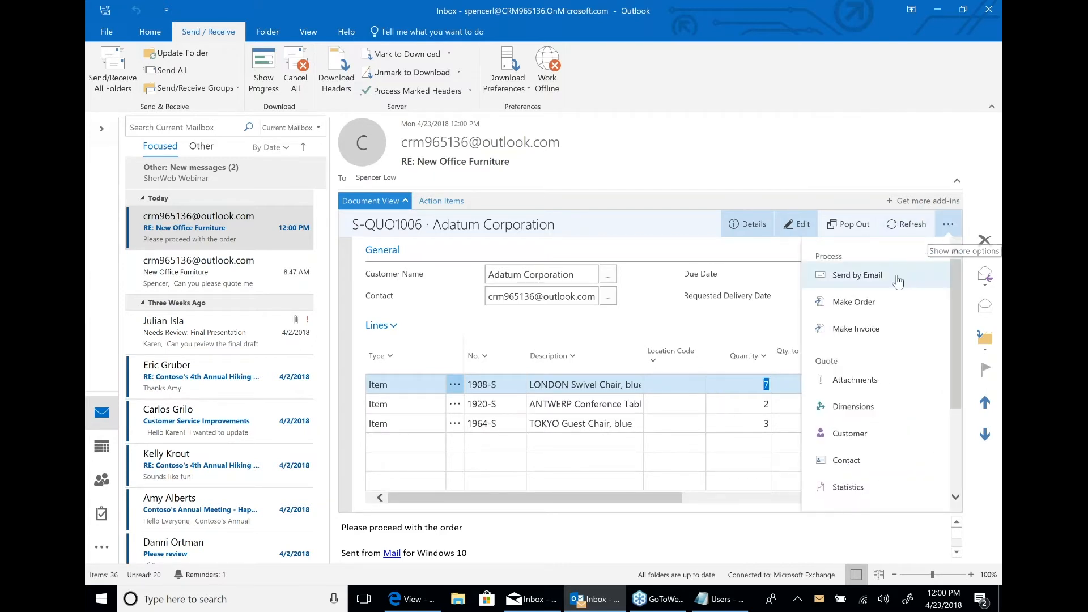
left_click(886, 301)
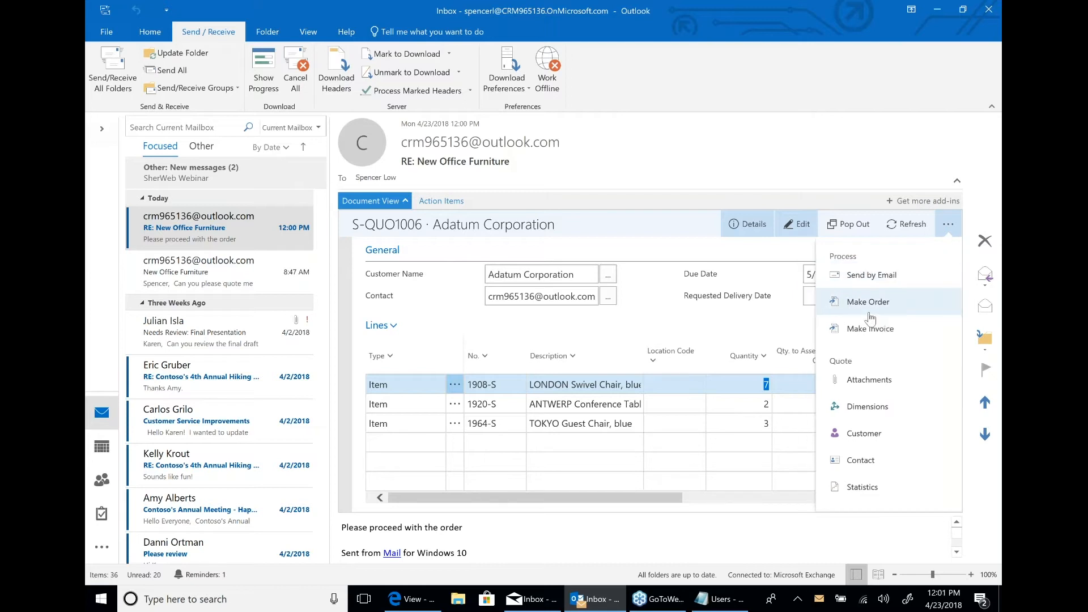
left_click(733, 396)
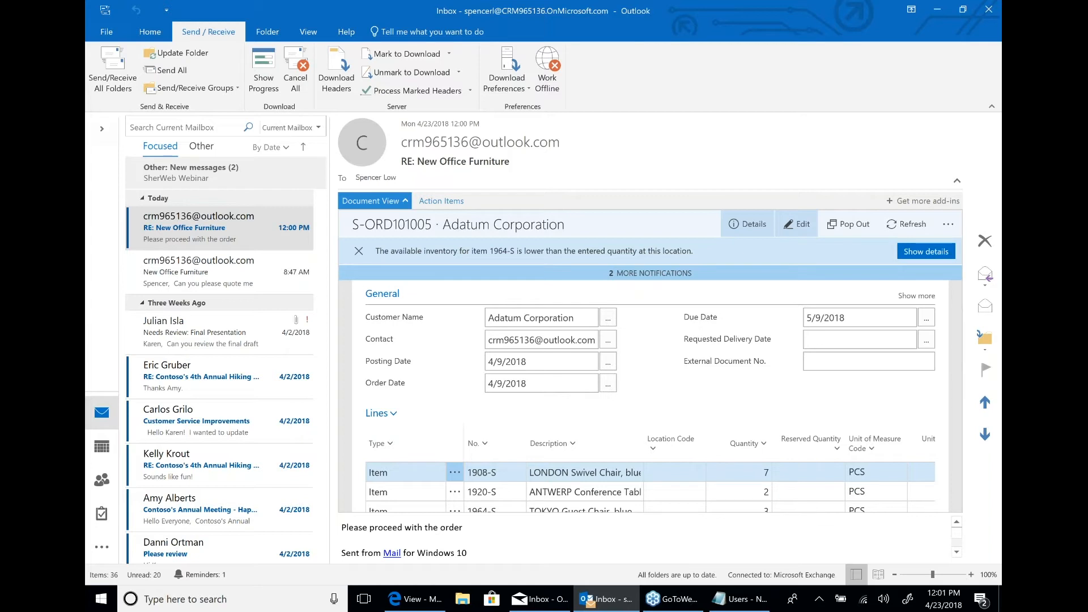
Review the inventory shortage details for item 1964-S TOKYO Guest Chair, including availability by location, and close them.
left_click(927, 253)
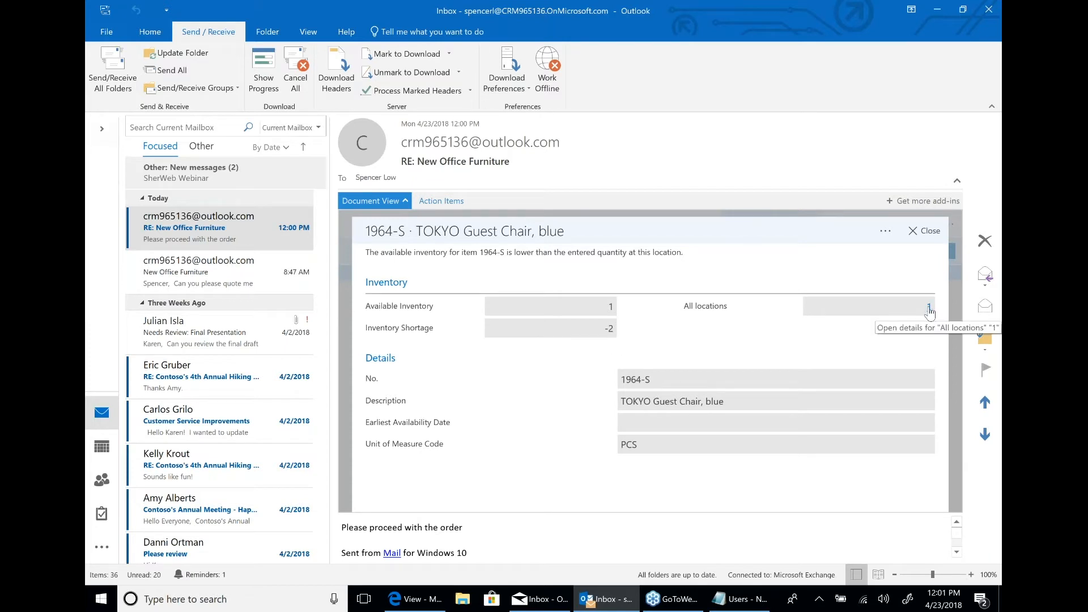
left_click(930, 309)
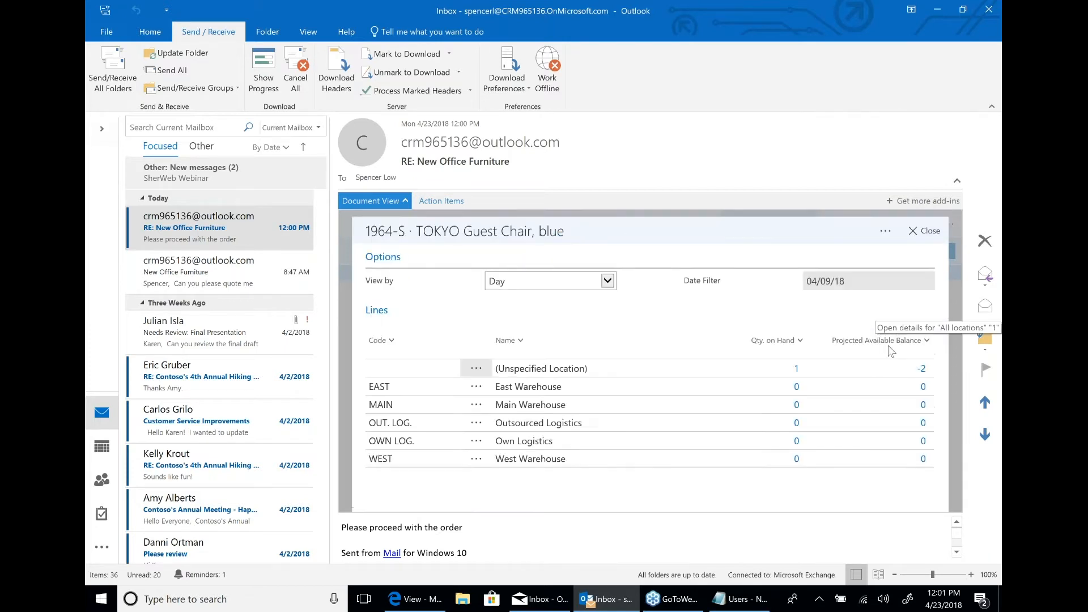
left_click(927, 235)
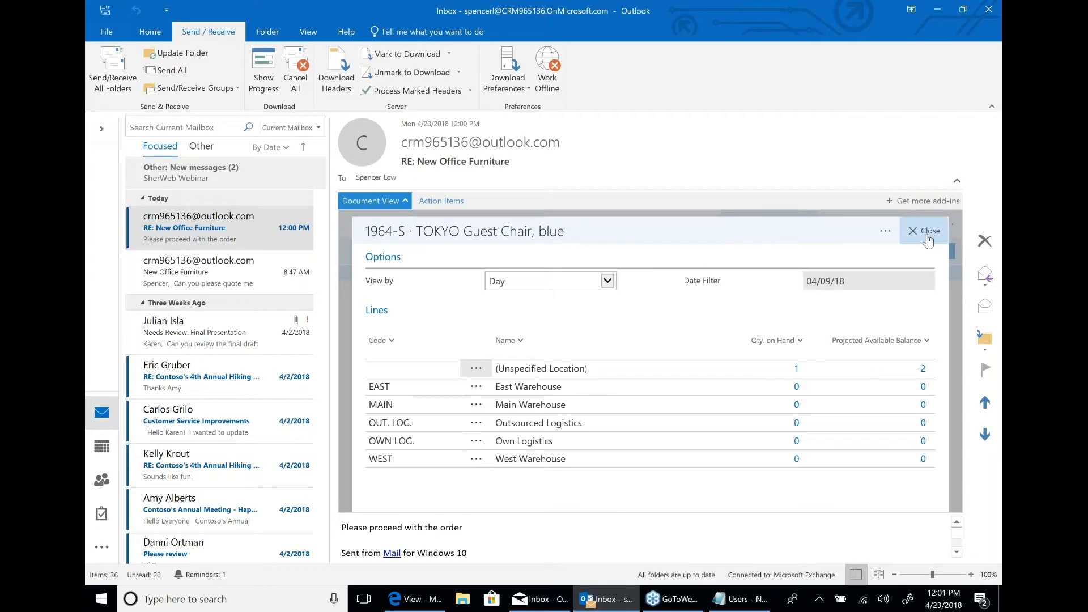
left_click(927, 235)
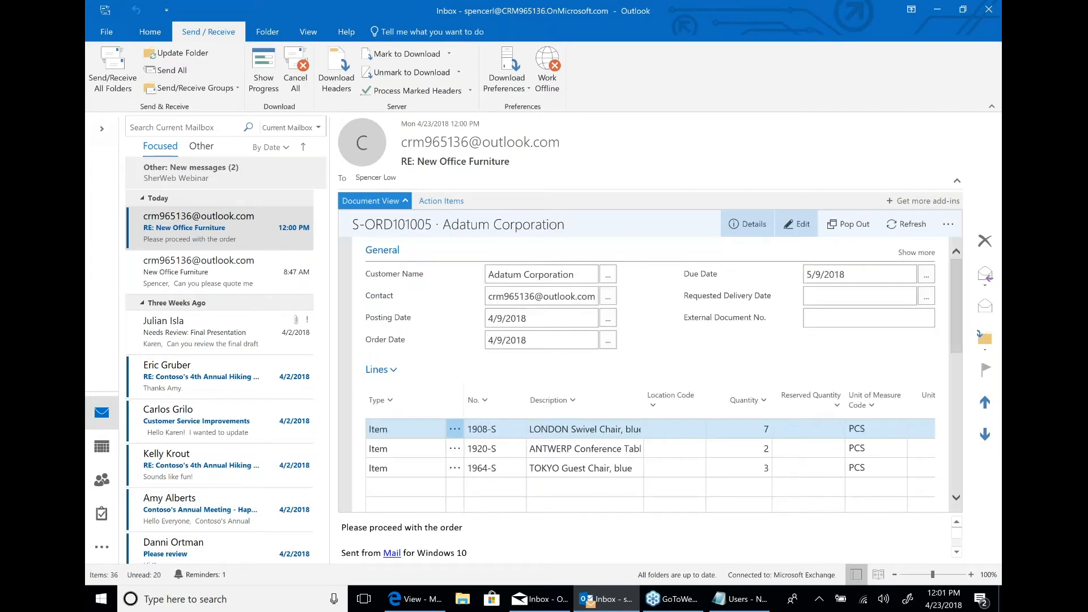
Email the order confirmation for the Adatum Corporation sales order to the customer as a reply with the PDF attached.
left_click(948, 226)
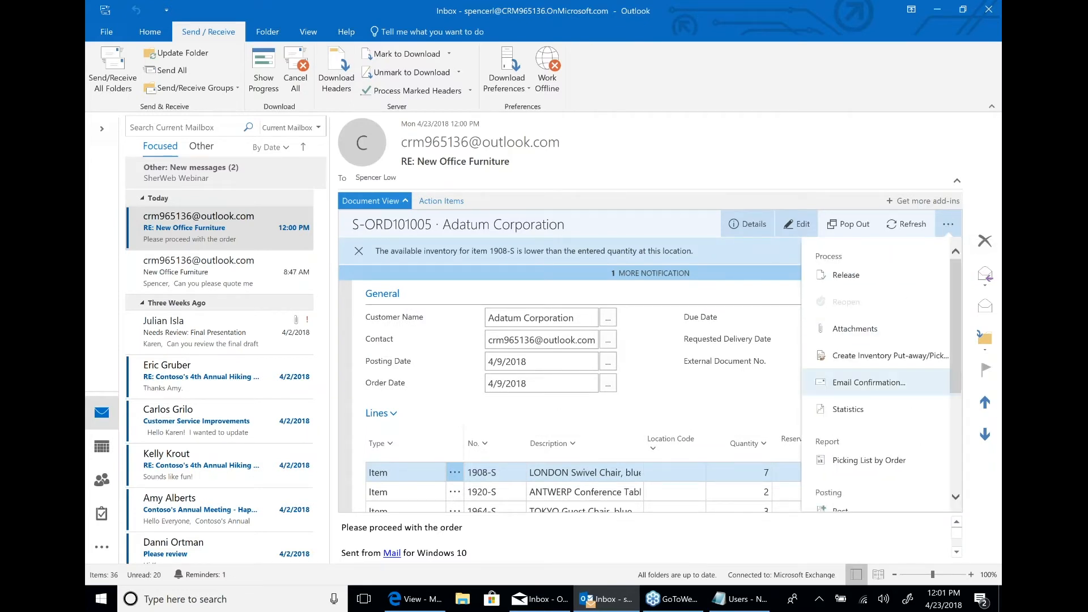
left_click(869, 383)
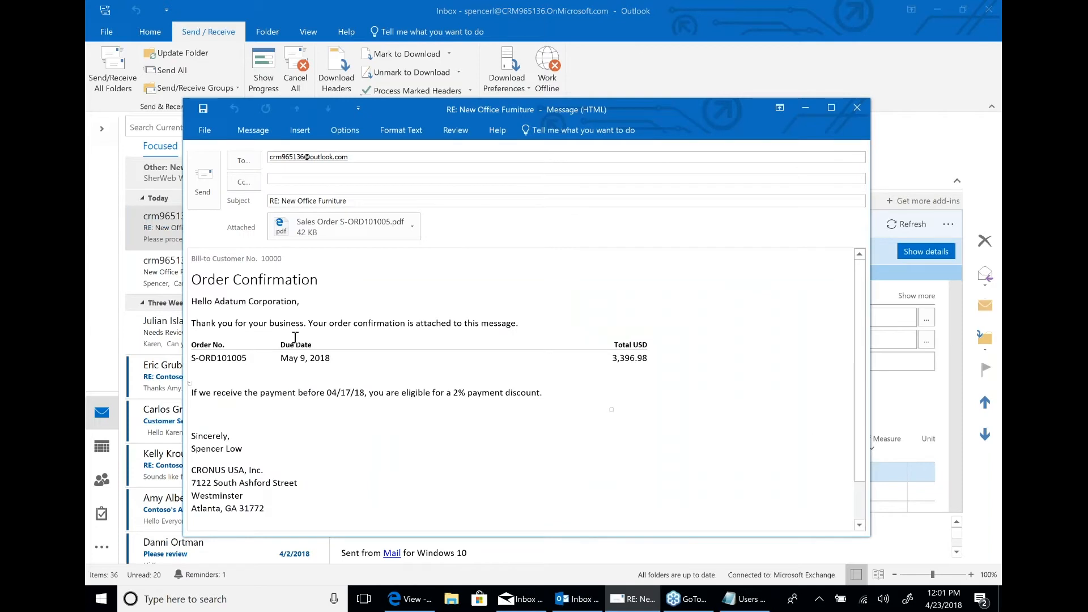
left_click(203, 177)
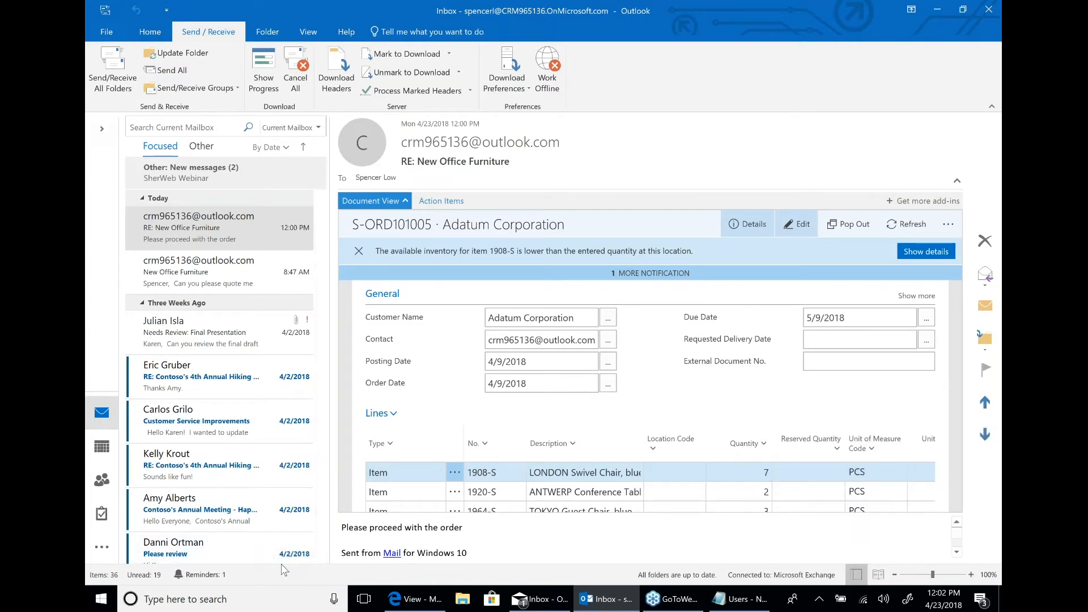
Switch to the Business Central desktop app and maximize its window.
left_click(102, 600)
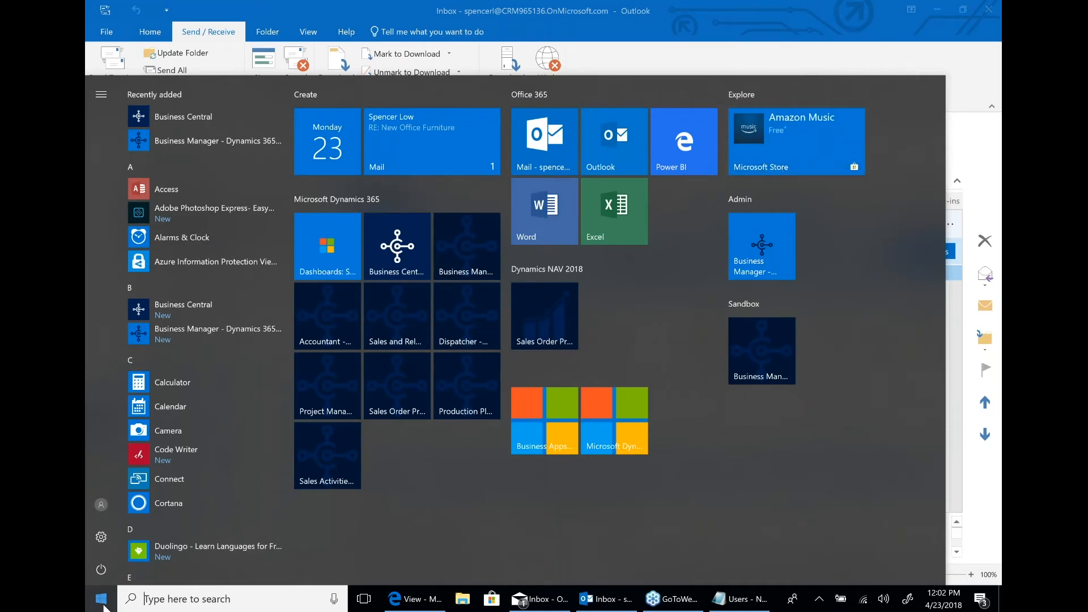
left_click(403, 248)
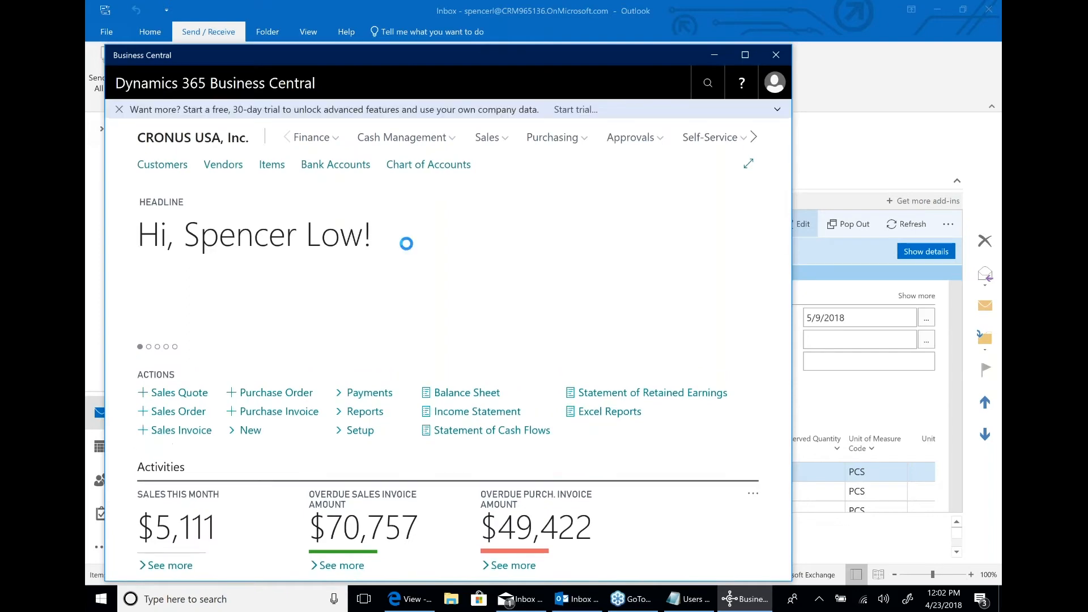
left_click(745, 55)
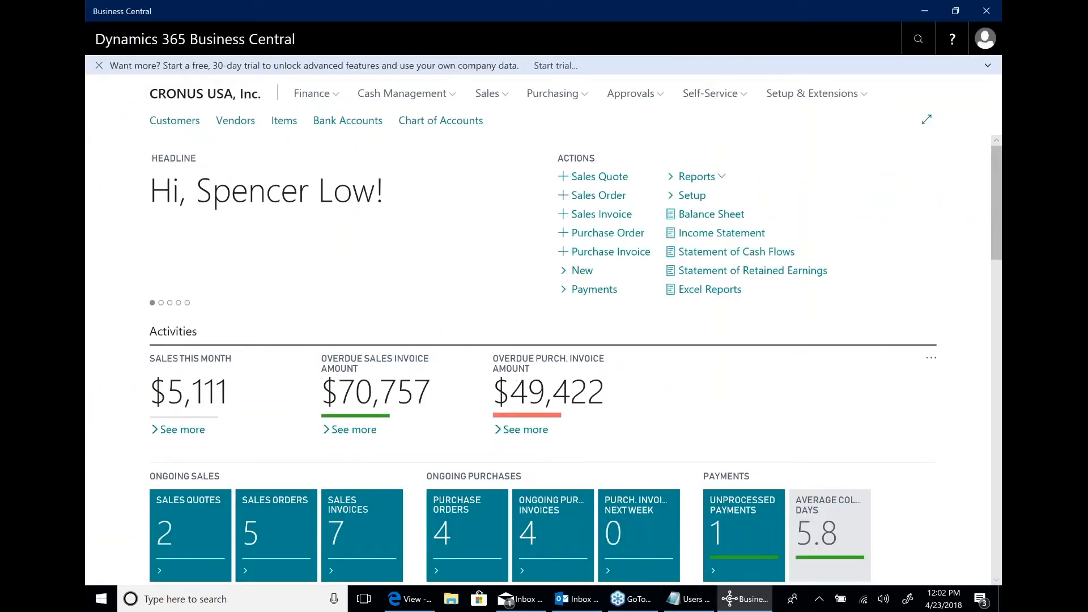
Turn on Windows tablet mode, clear the Mail and Outlook notifications and return to the Business Central home page.
left_click(1001, 599)
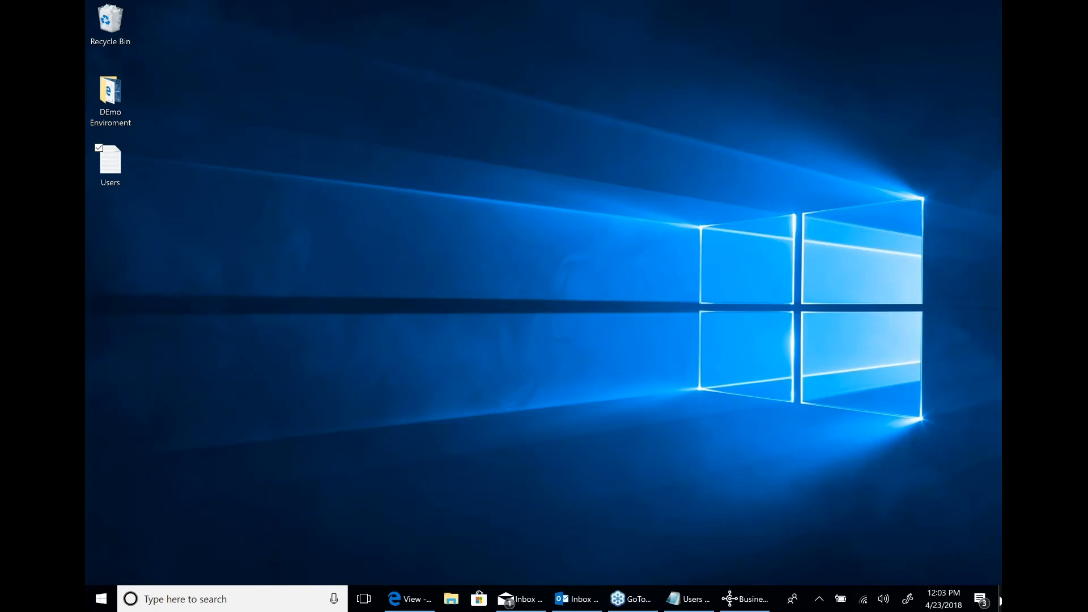
left_click(1000, 600)
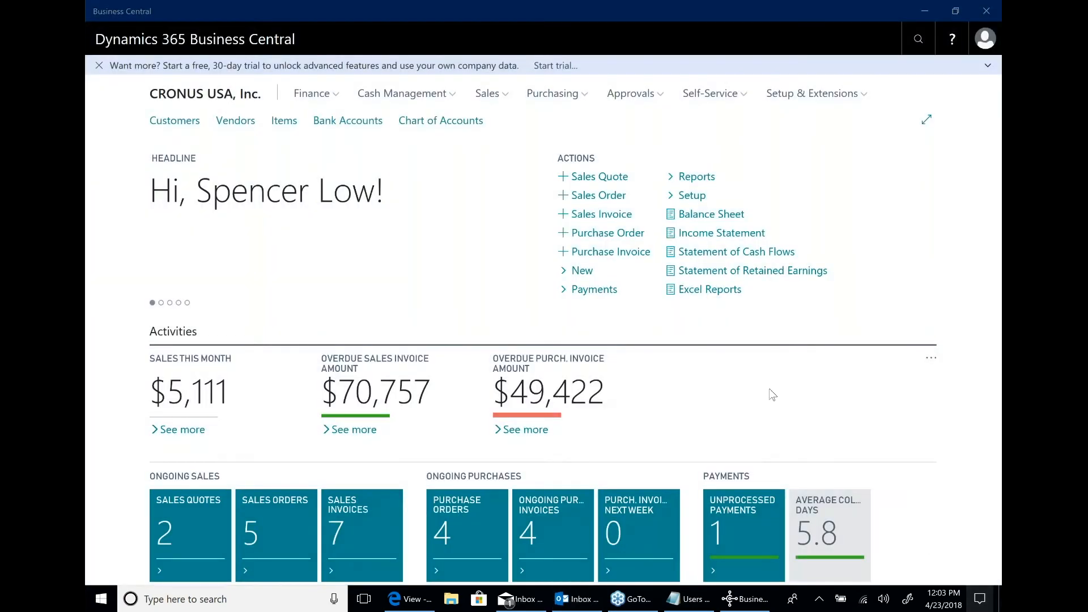
left_click(979, 598)
left_click(778, 570)
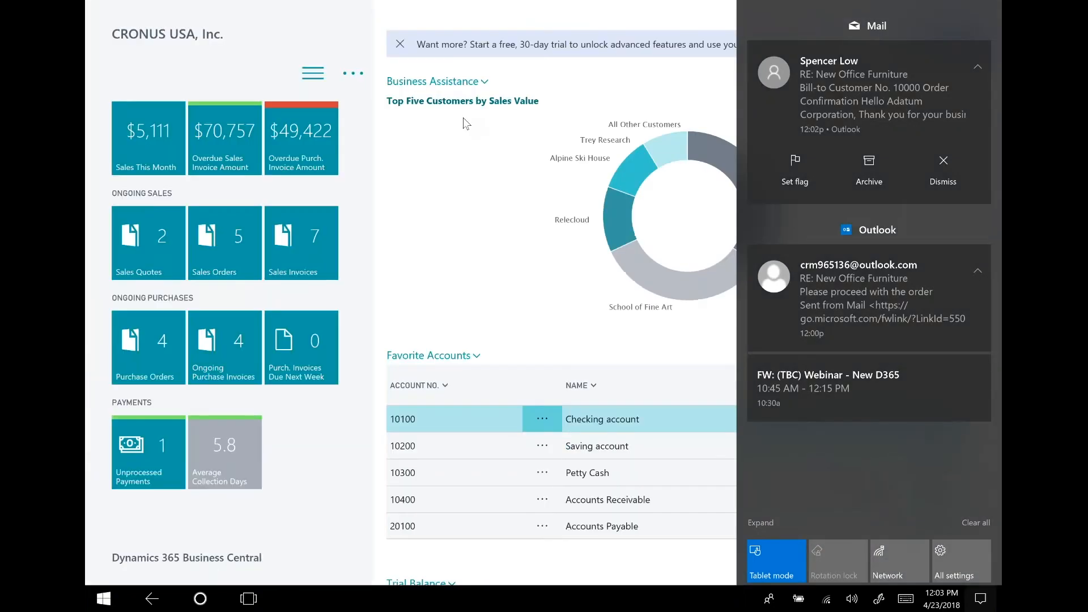
left_click(974, 24)
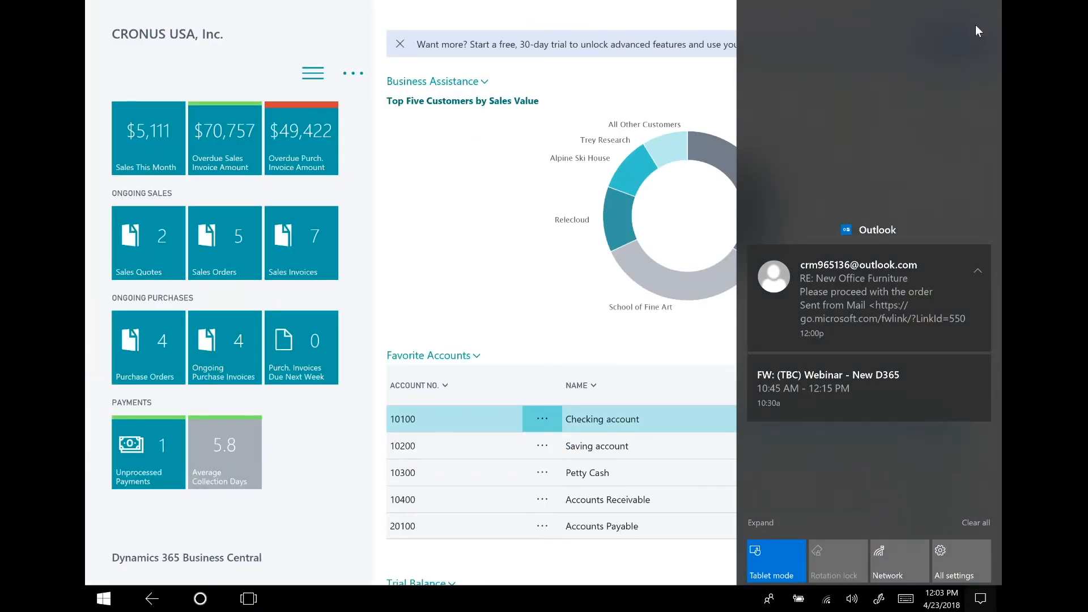
left_click(978, 28)
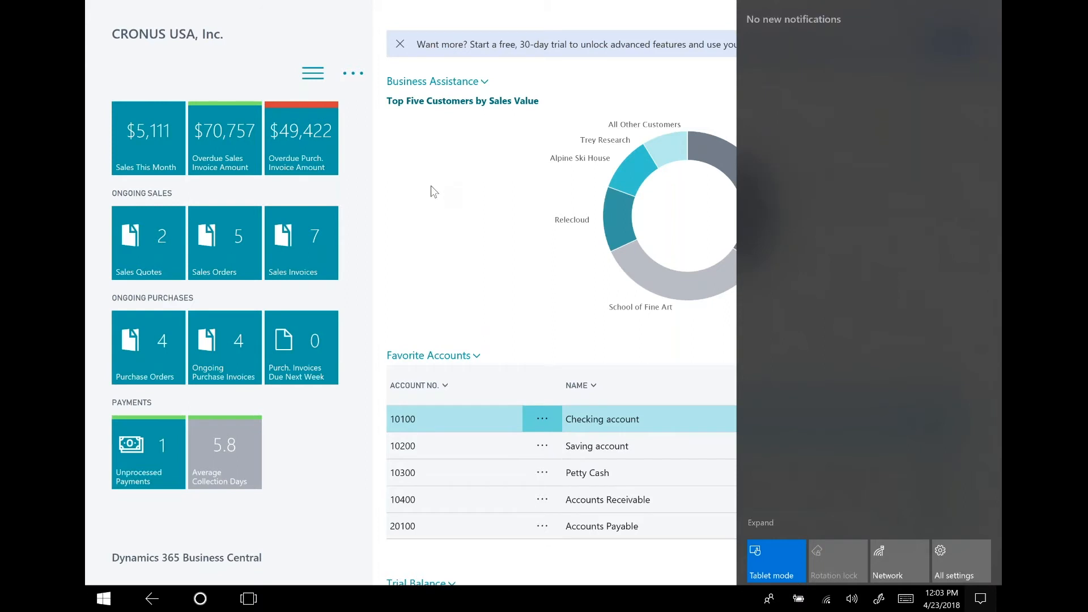
left_click(431, 185)
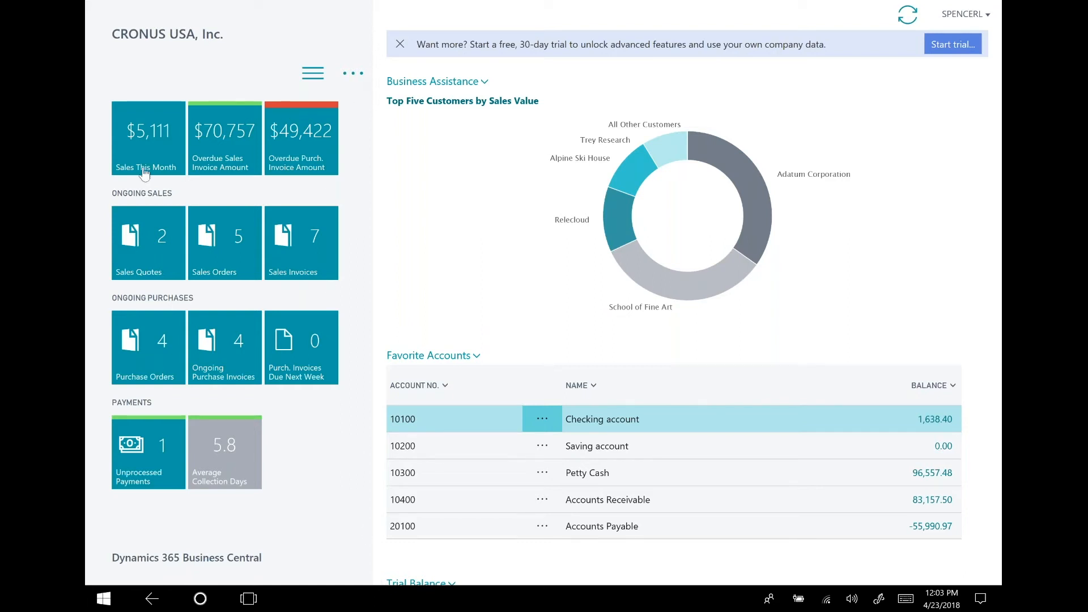
Examine the tablet home page's charts, accounts and Power BI report, plus its navigation menu and new-document actions.
scroll(544, 192, "down", 1)
scroll(637, 506, "down", 10)
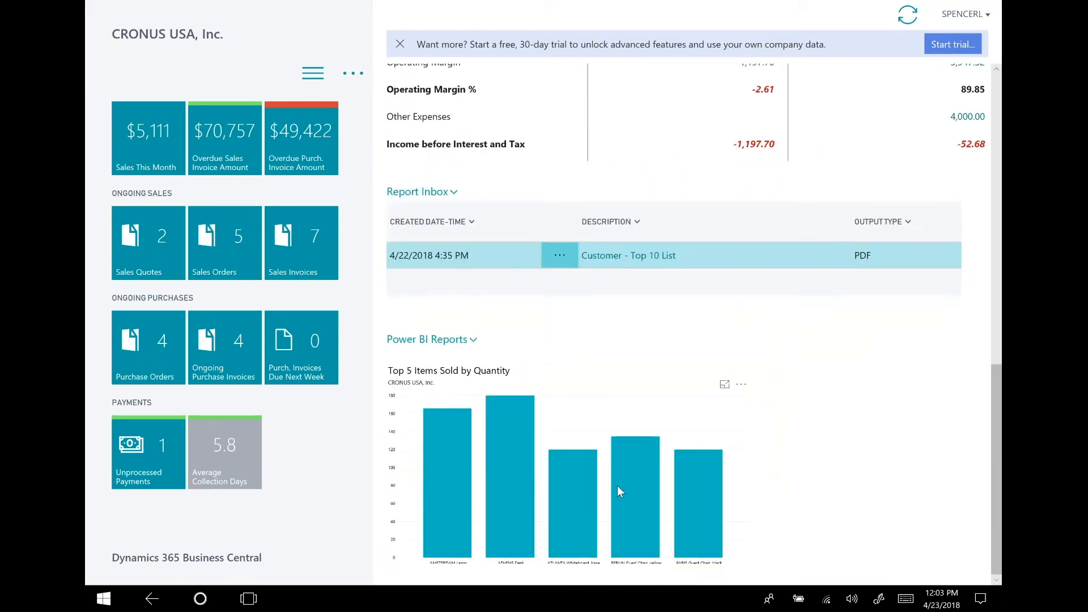
scroll(589, 467, "up", 10)
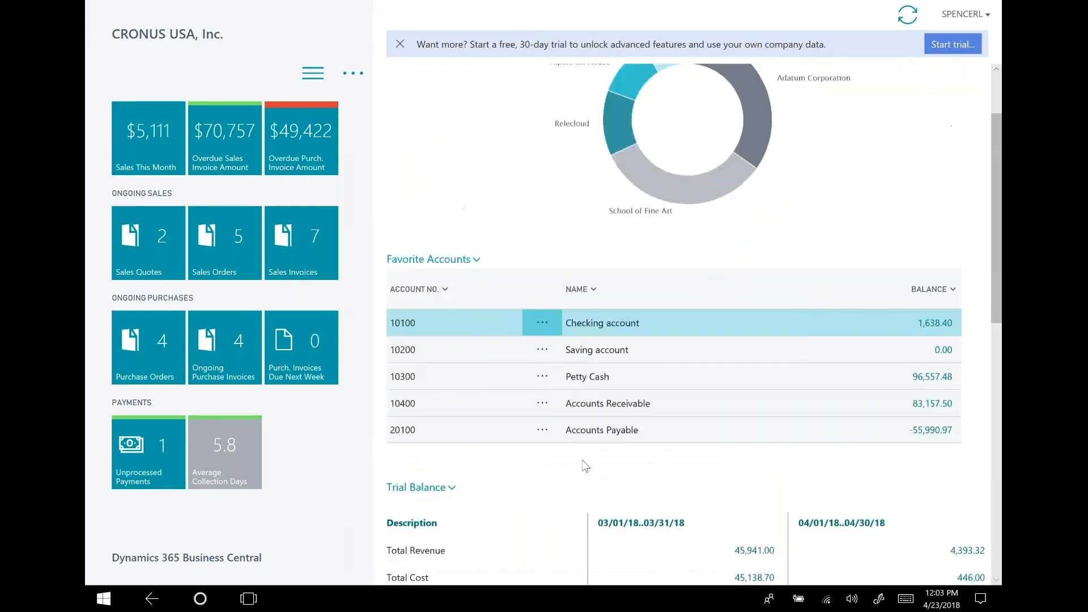
left_click(321, 74)
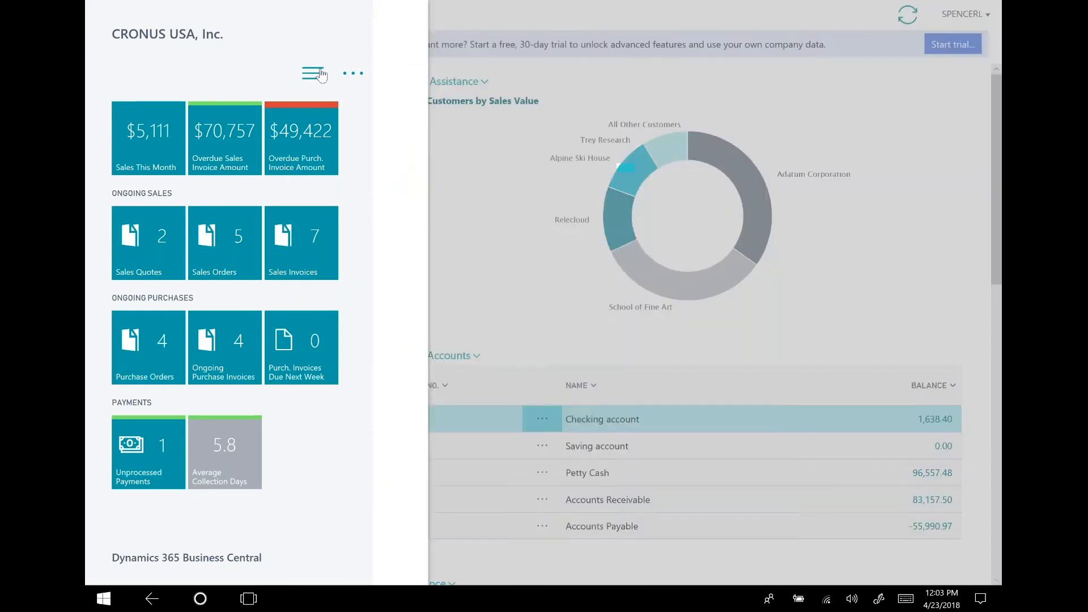
left_click(356, 74)
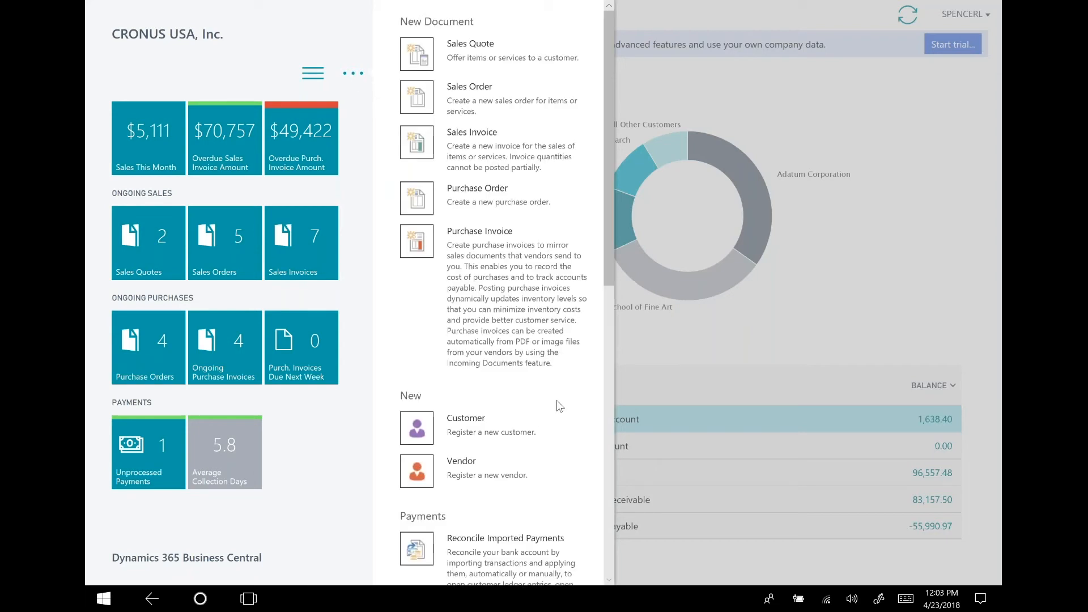
left_click(257, 34)
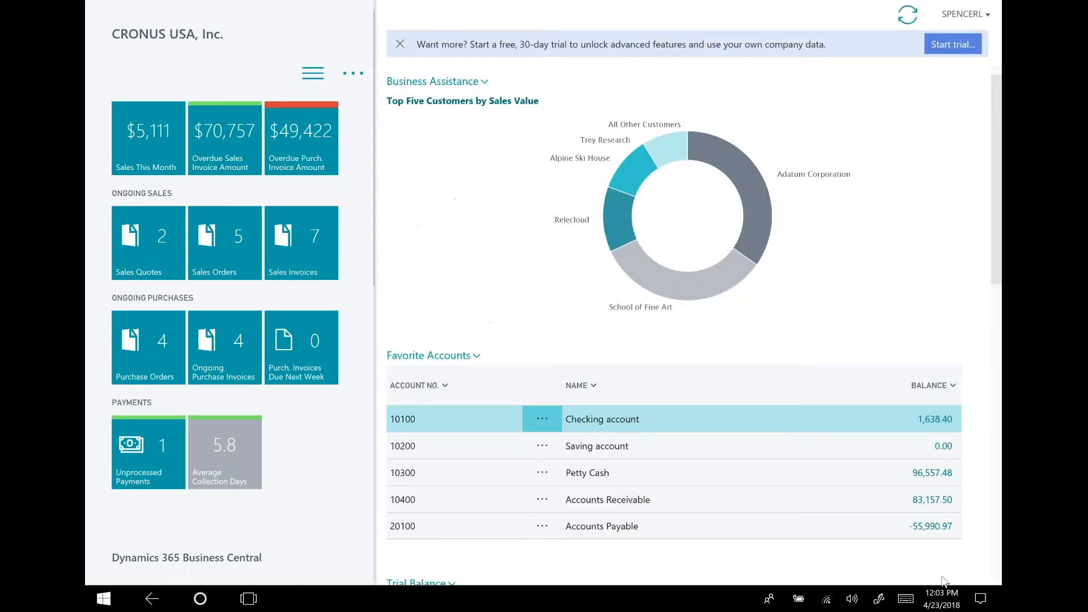
Turn off tablet mode, switch to the Edge browser and close the My Incoming Documents list.
left_click(980, 599)
left_click(768, 570)
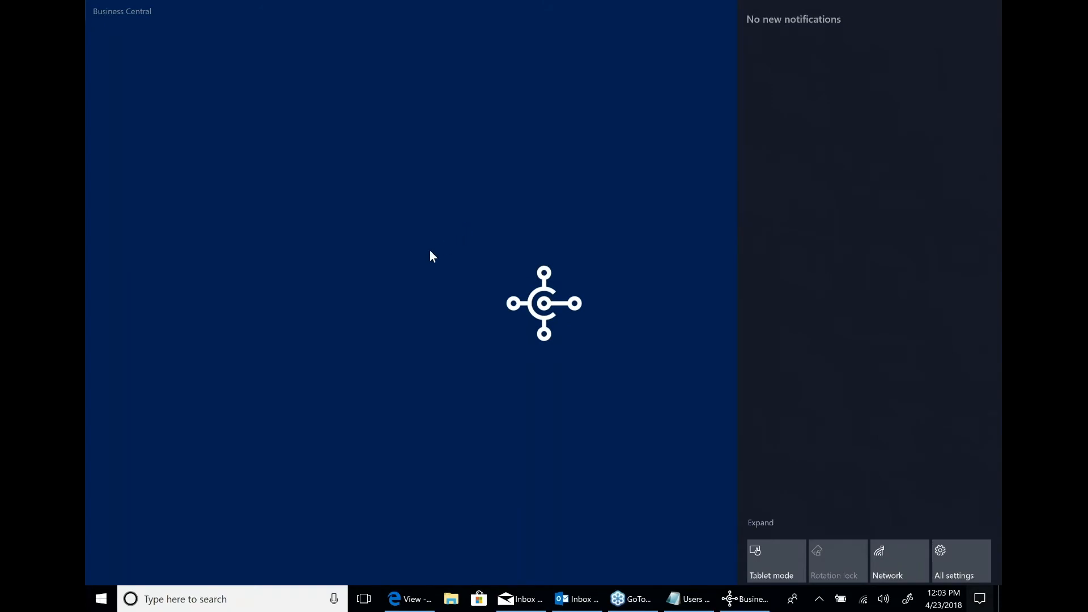
left_click(407, 602)
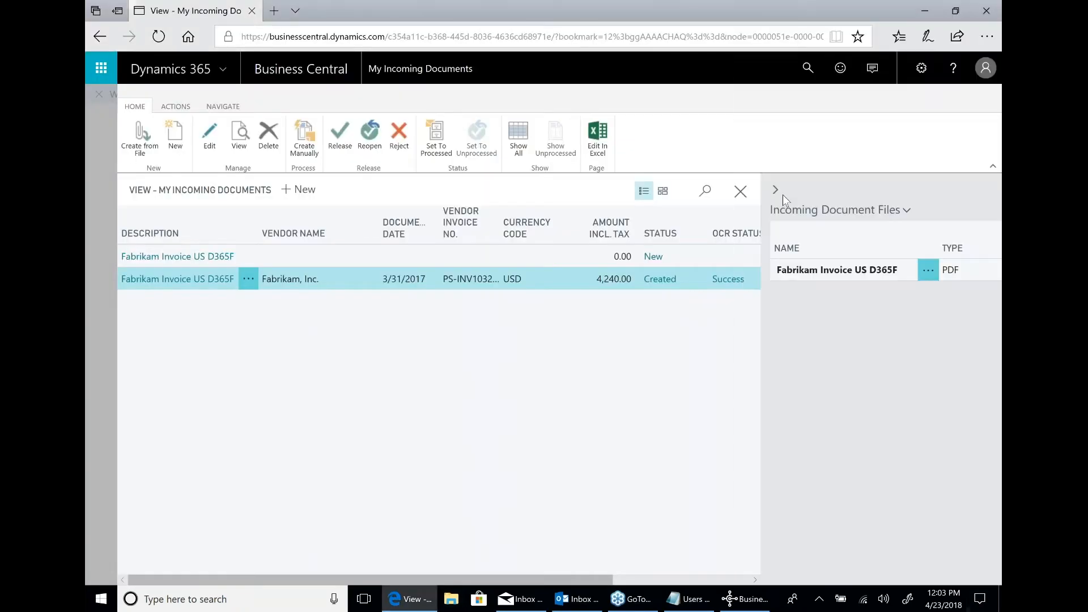
left_click(740, 193)
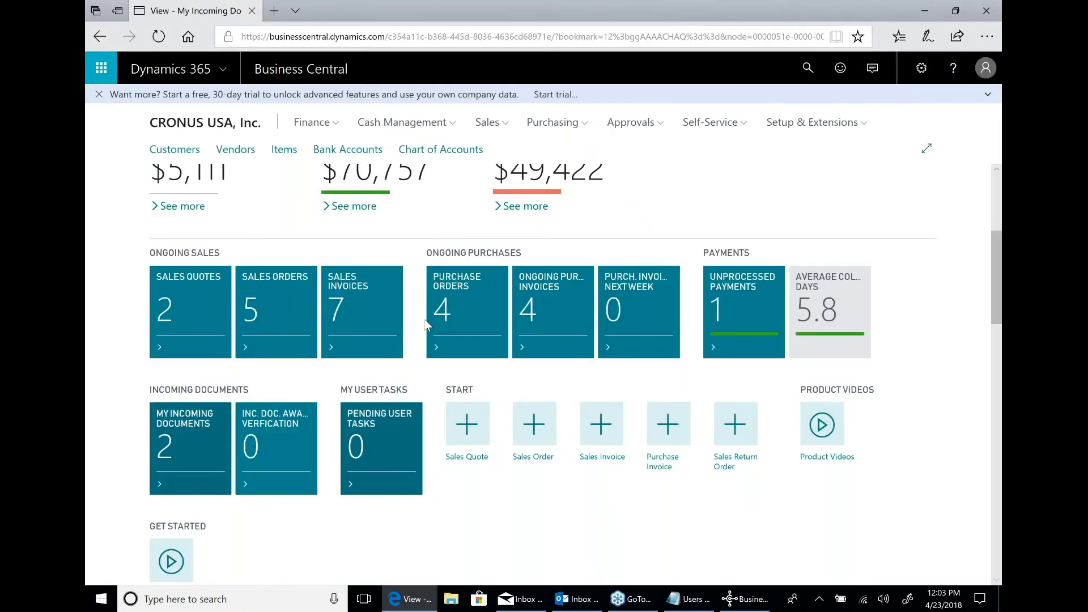
Open the Items list under Sales and search it for 1906.
left_click(491, 128)
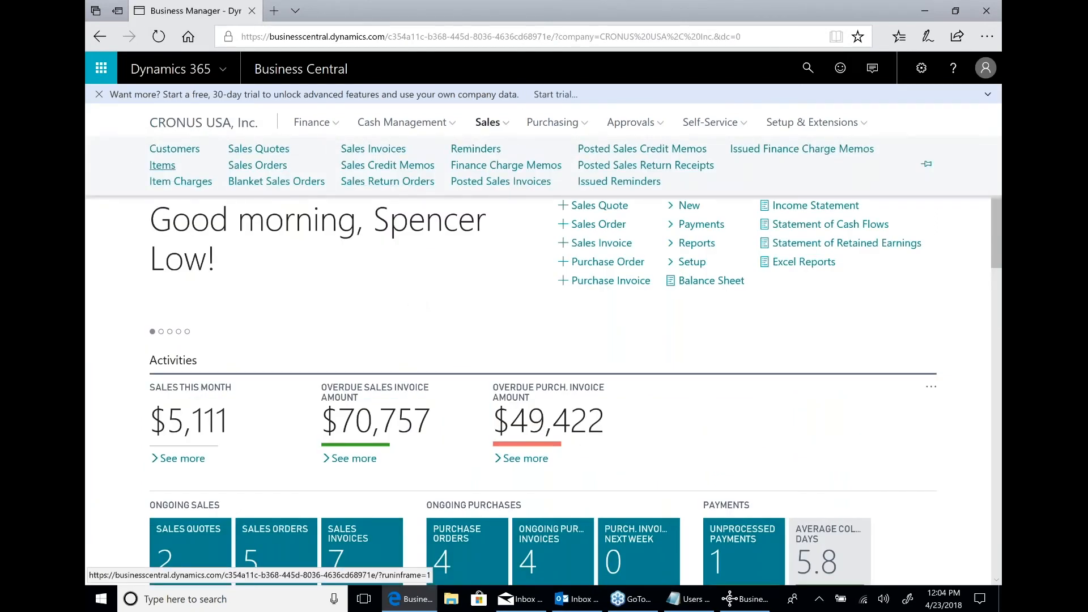
left_click(162, 166)
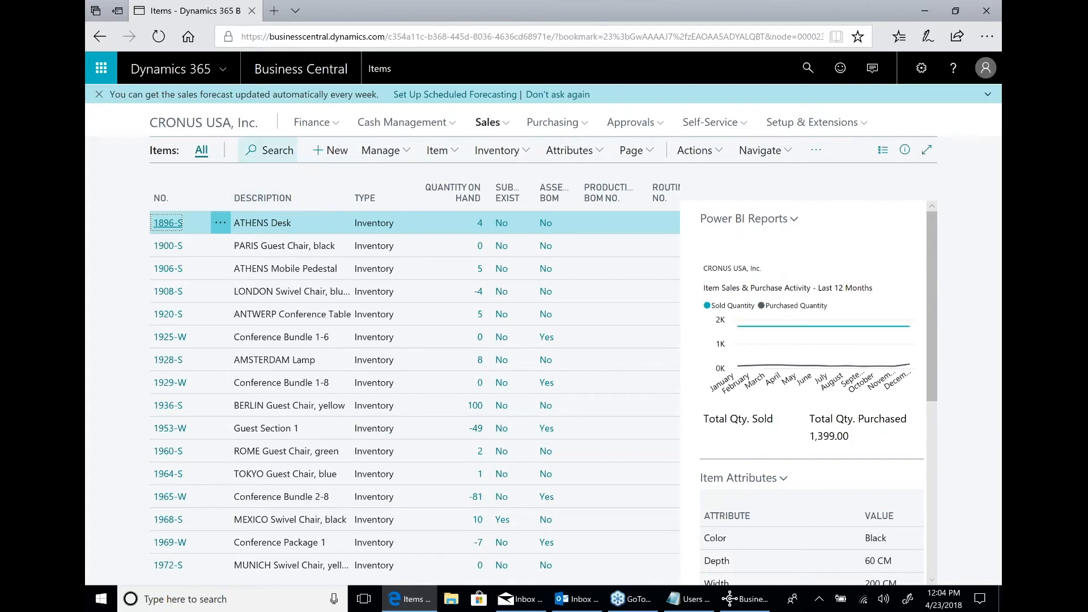
left_click(287, 152)
type("1906")
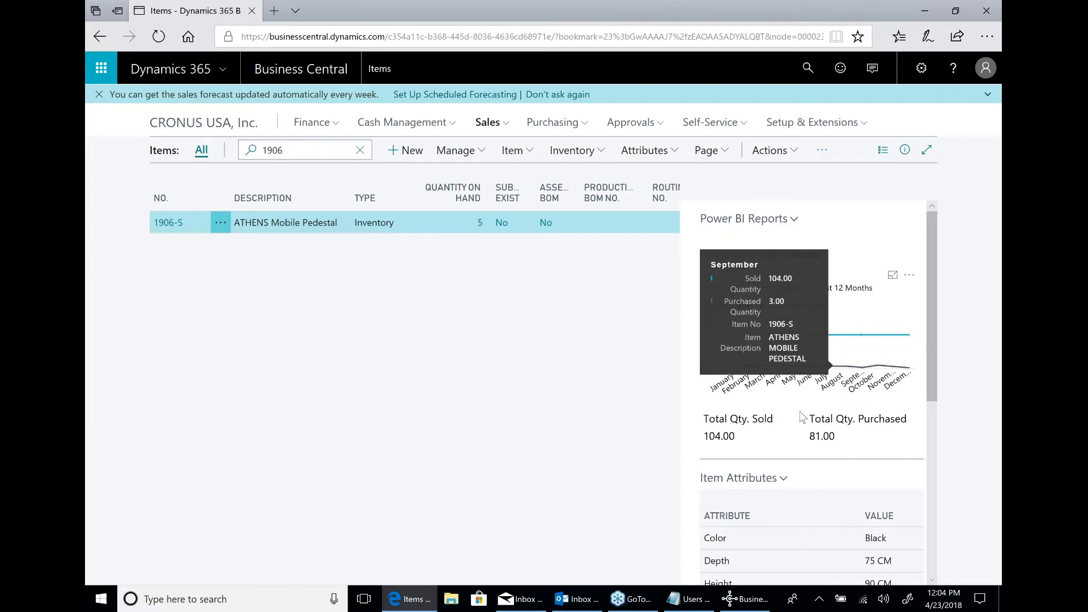
Create a purchase order for the ATHENS Mobile Pedestal from its forecast and inspect the forecast chart on the order.
scroll(810, 442, "down", 5)
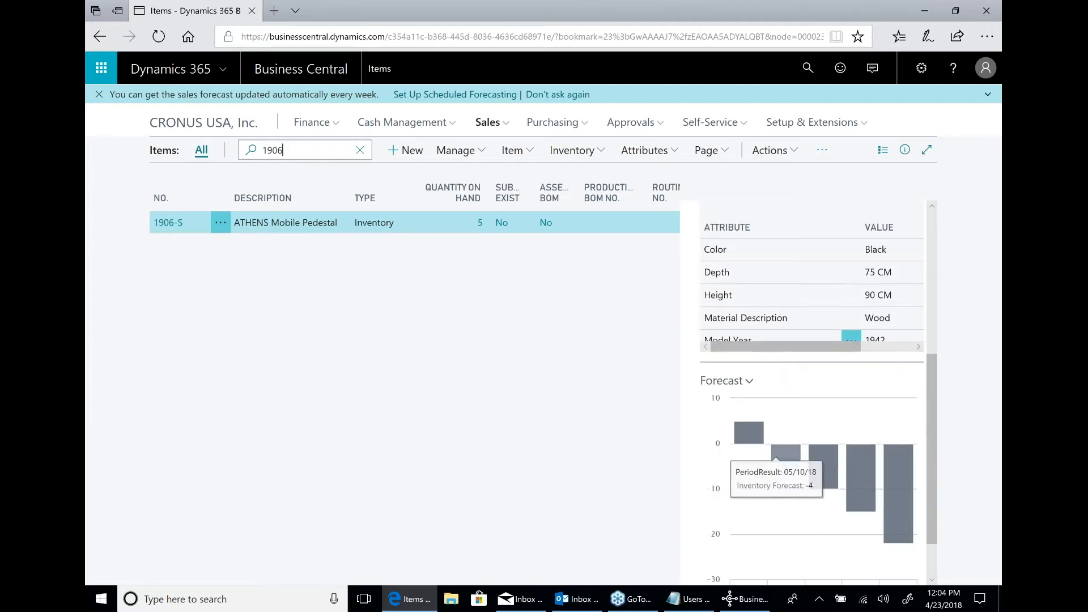
left_click(749, 383)
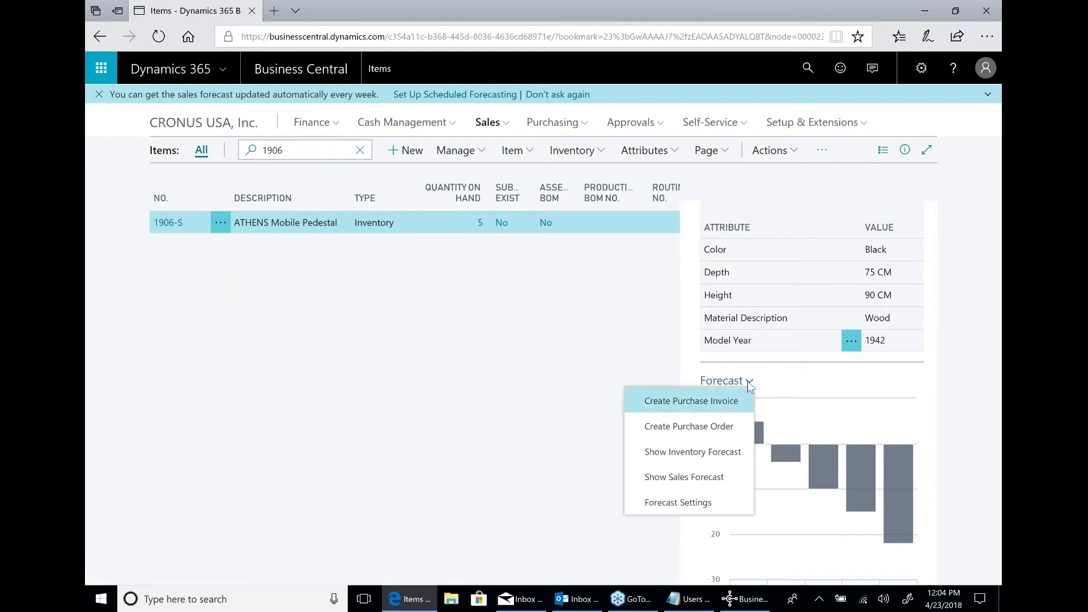
left_click(679, 430)
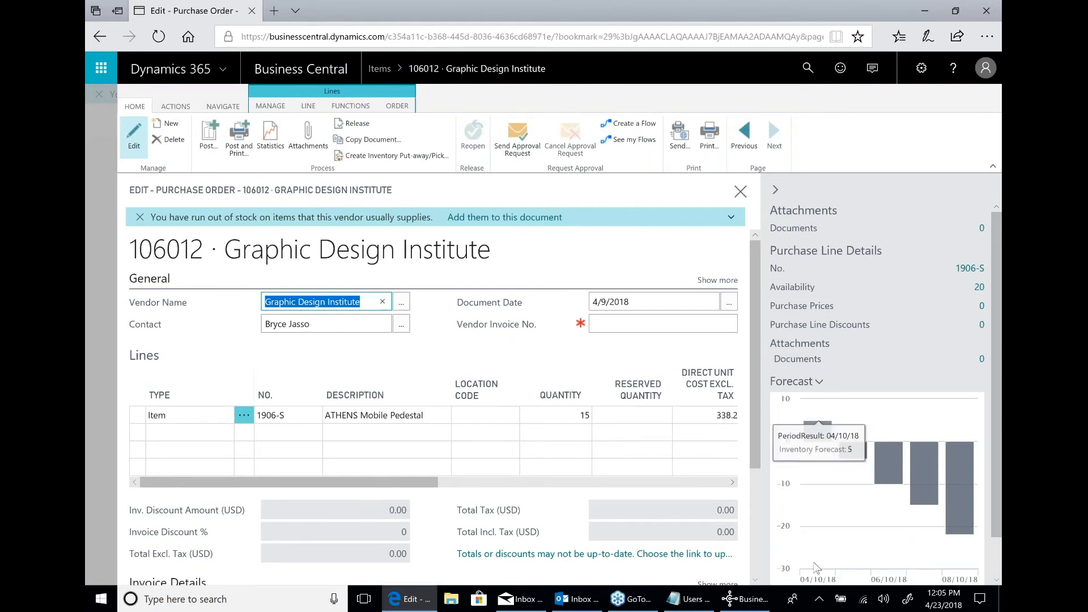
mouse_move(883, 452)
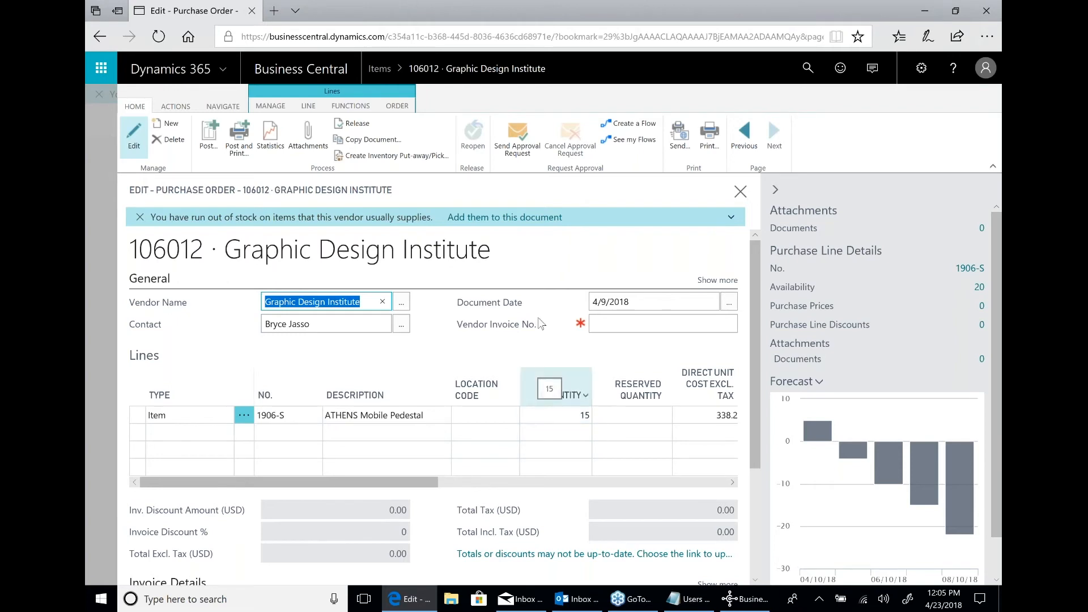
Add the vendor's out-of-stock items to the Graphic Design Institute purchase order and review the lines, finally deleting the whole order.
left_click(522, 225)
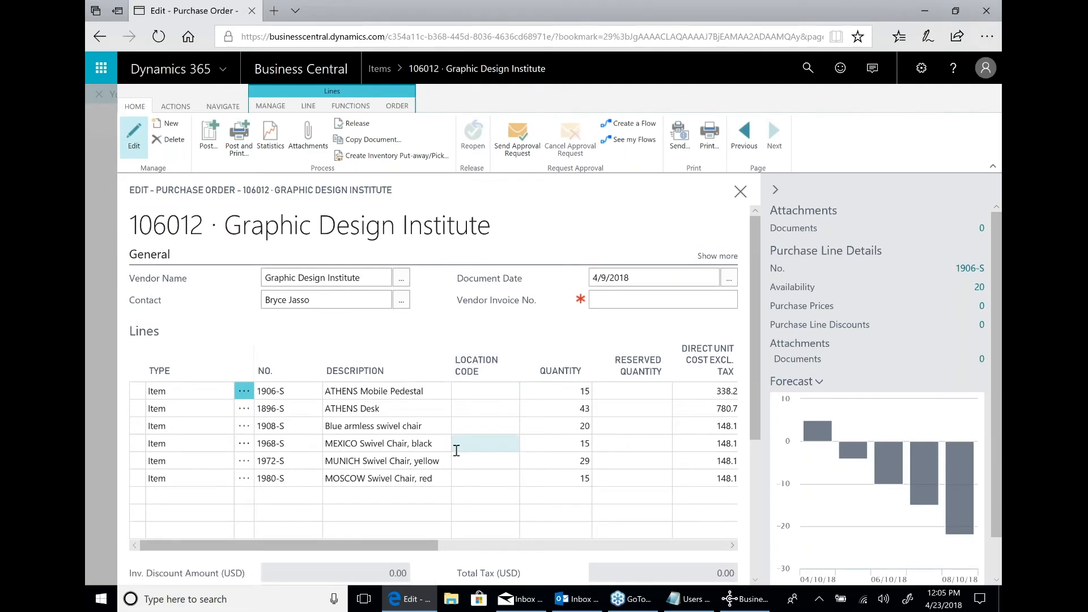
scroll(456, 408, "down", 2)
scroll(456, 406, "up", 2)
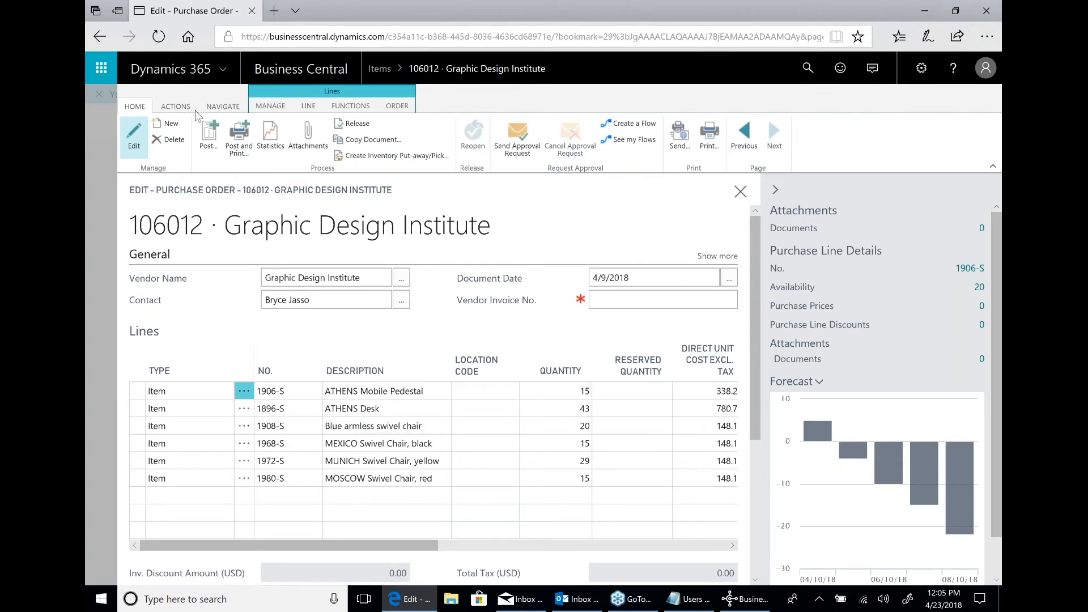
left_click(169, 141)
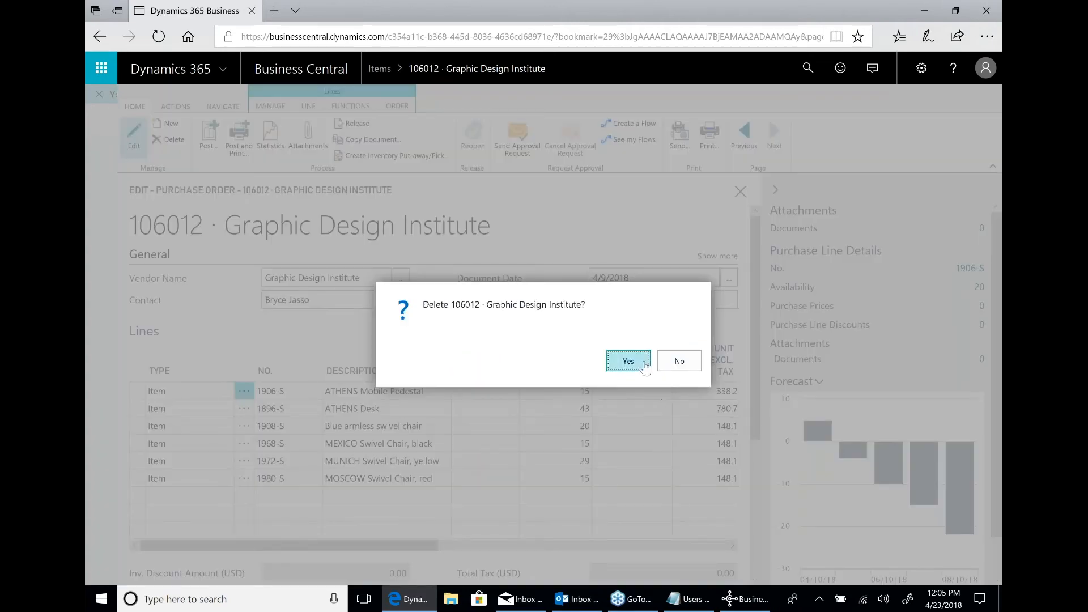
left_click(644, 365)
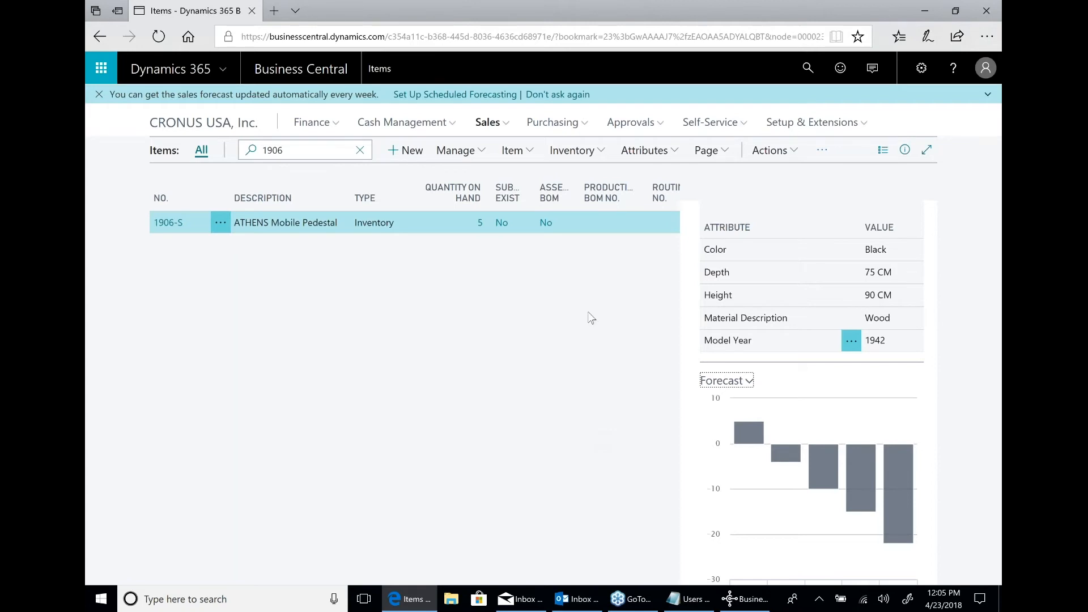
Search pages and reports for inventory, filtering the results by Reports and Analysis and by Lists.
left_click(508, 130)
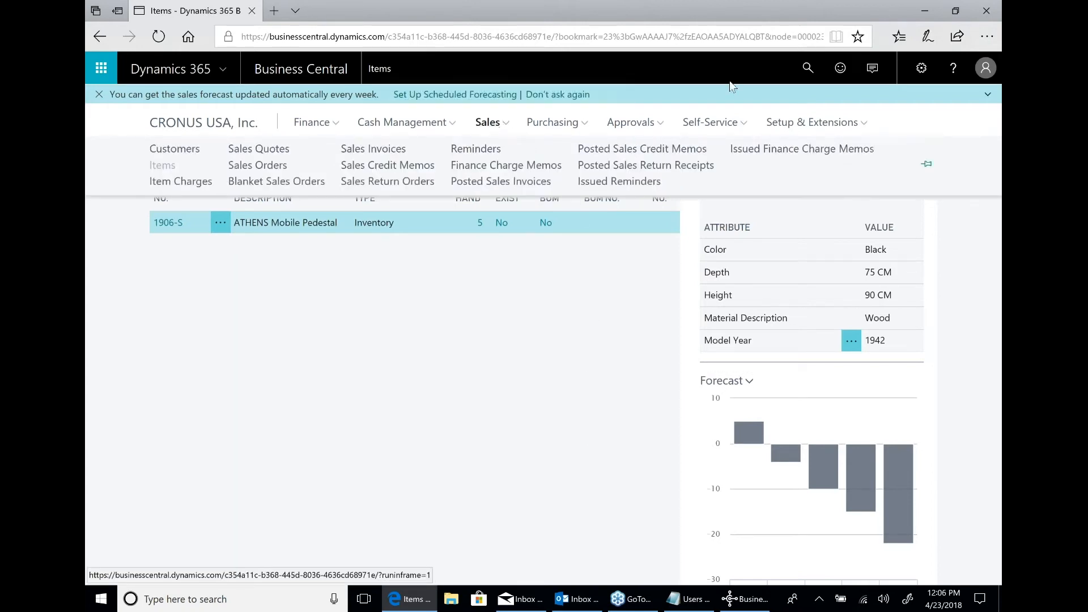
left_click(802, 77)
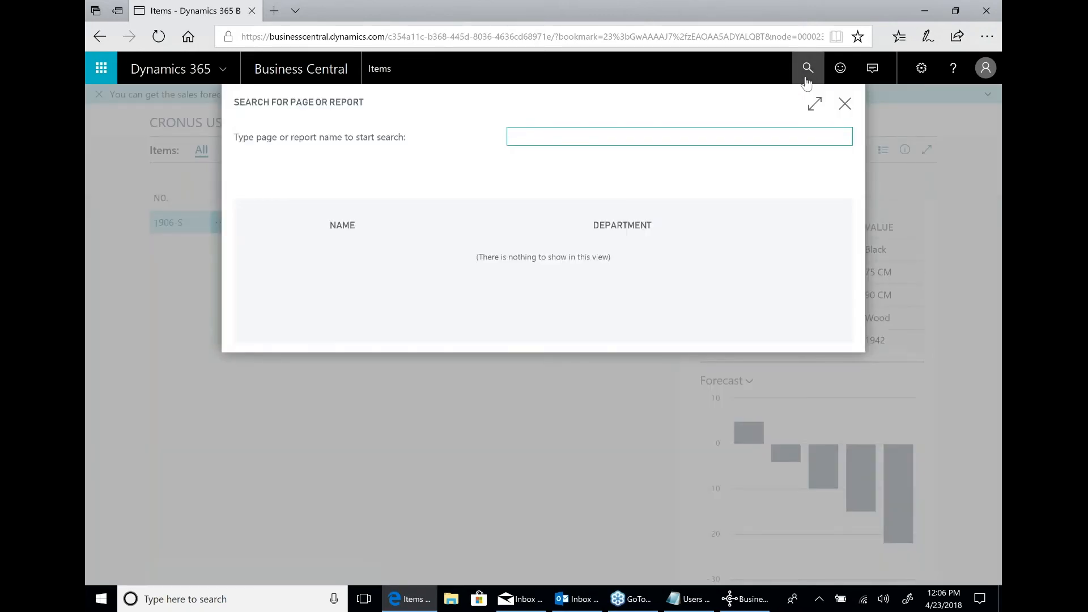
type("inver")
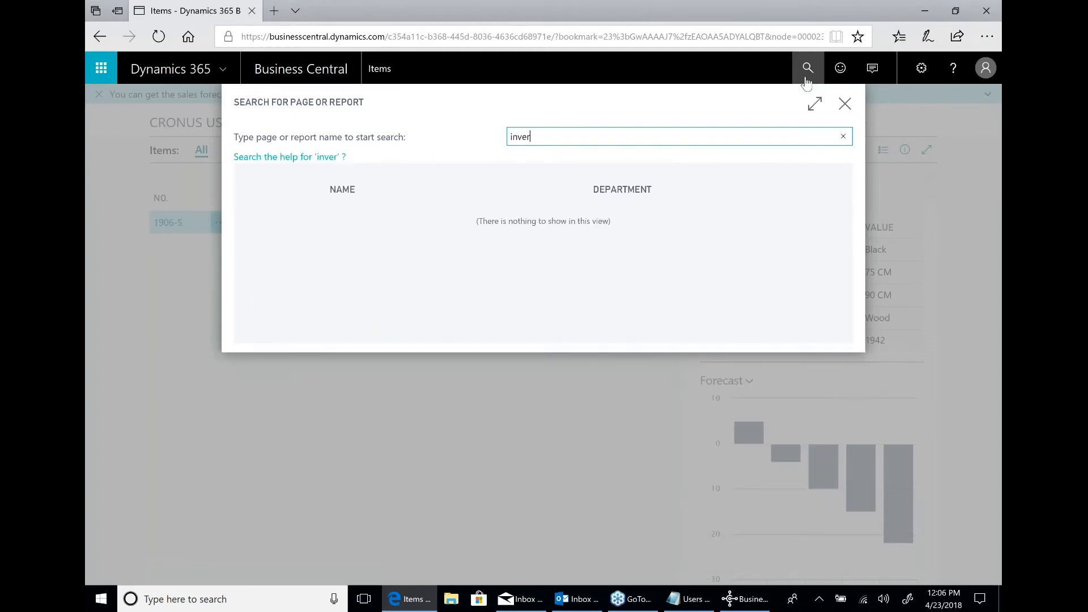
key("BackSpace")
key("BackSpace")
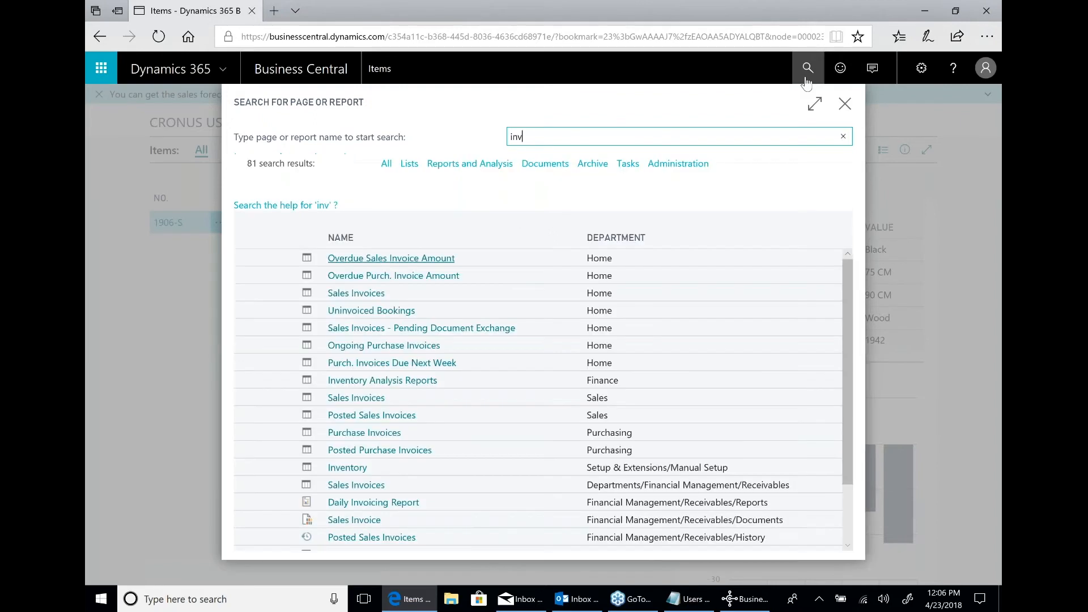
type("entory")
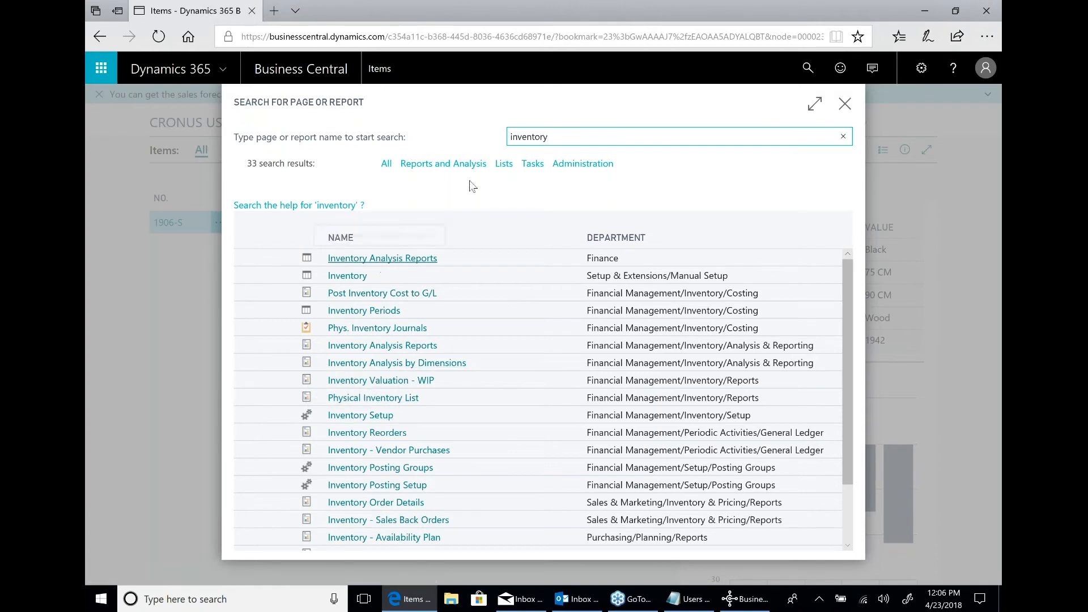
left_click(462, 165)
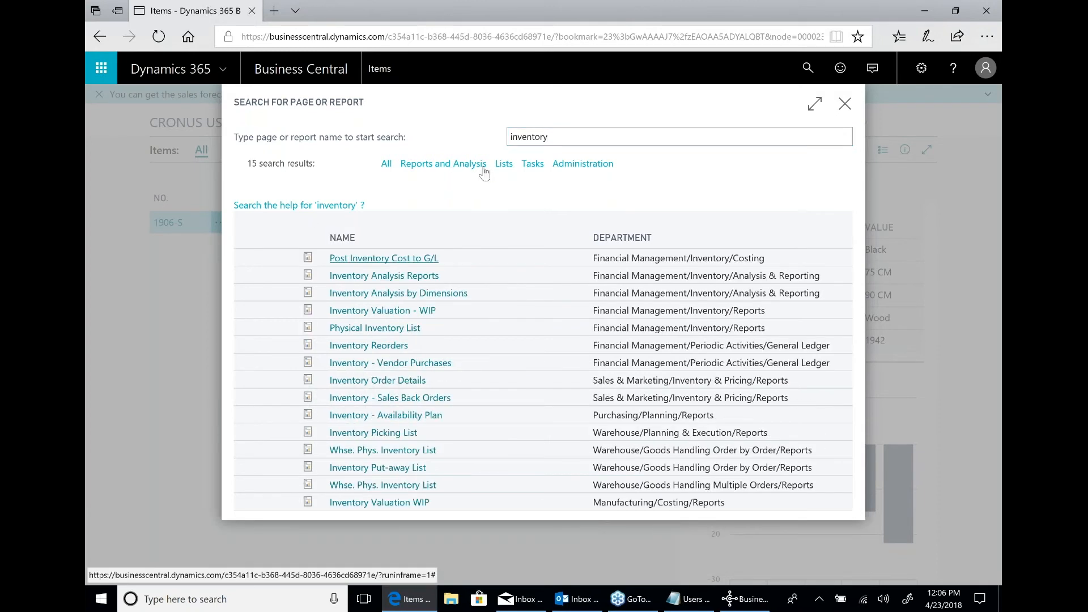
left_click(504, 164)
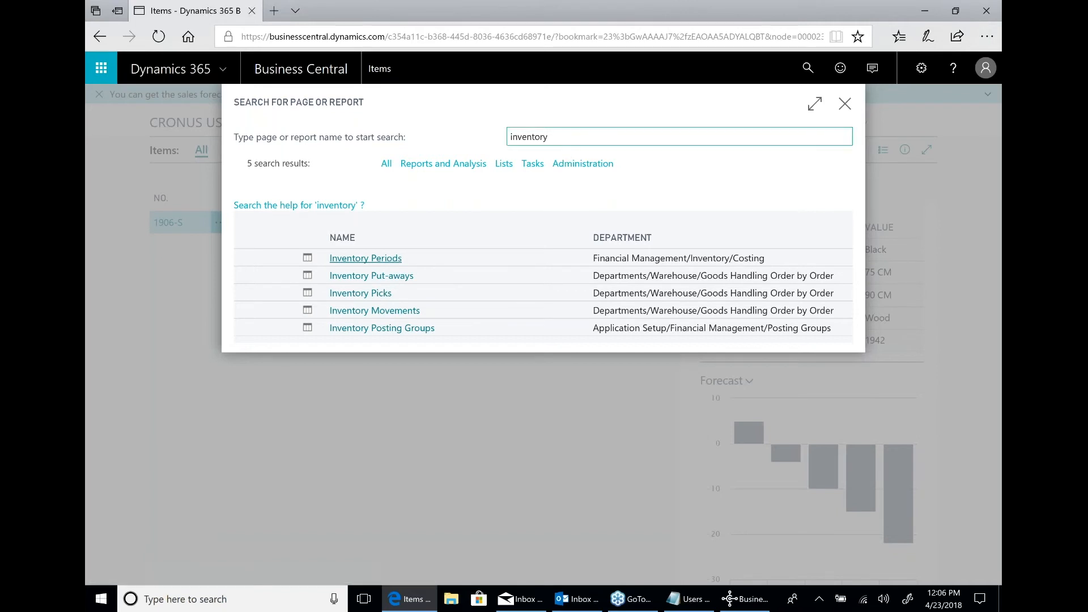
Search pages and reports for contac and open the Contacts list of the Sales & Marketing/Sales department.
double_click(512, 139)
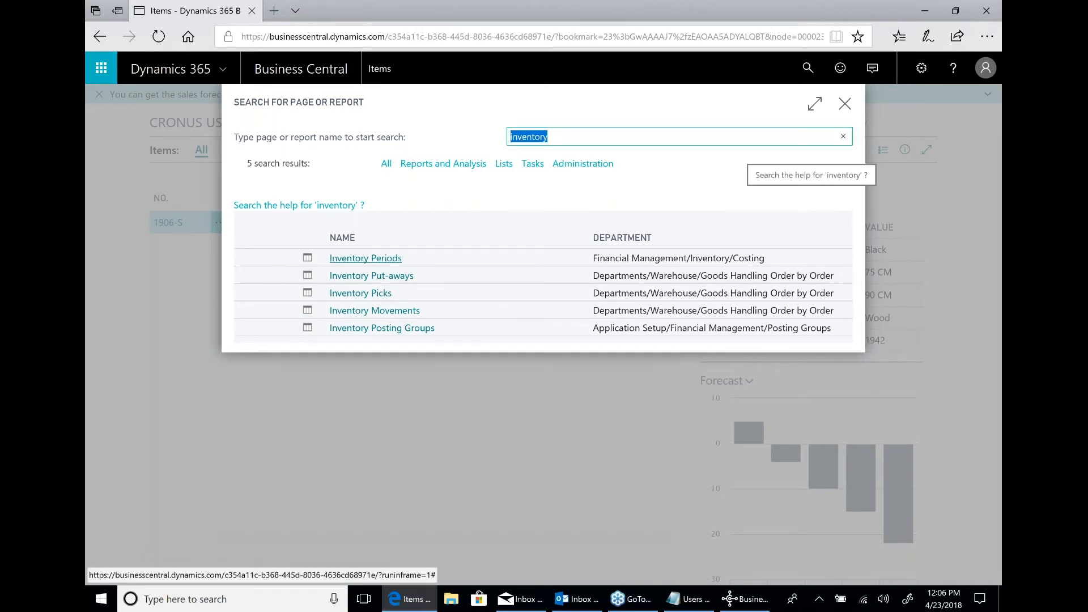
type("cont")
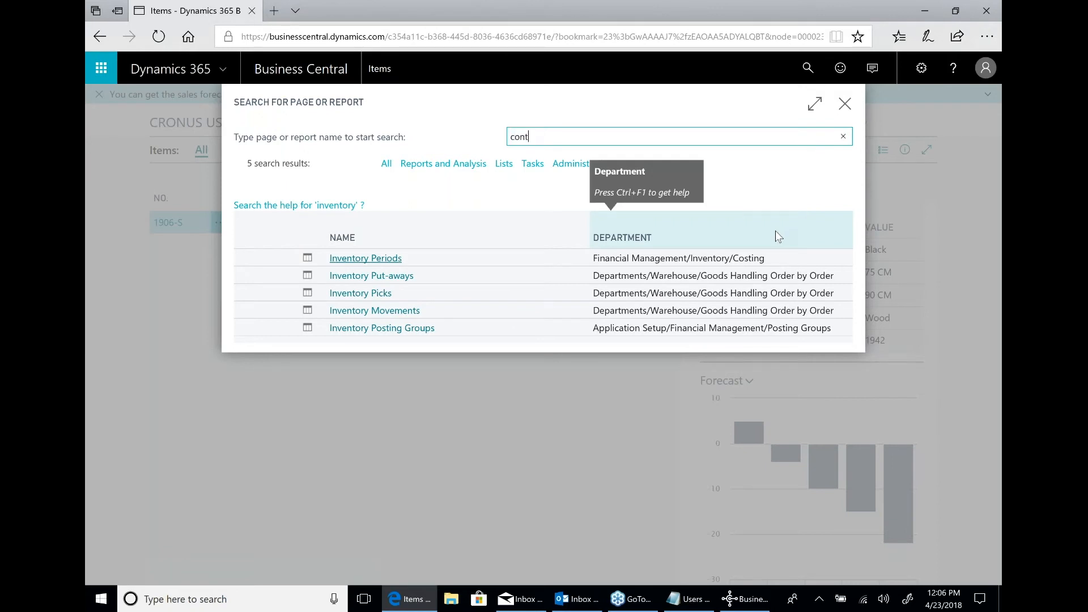
type("o")
key("BackSpace")
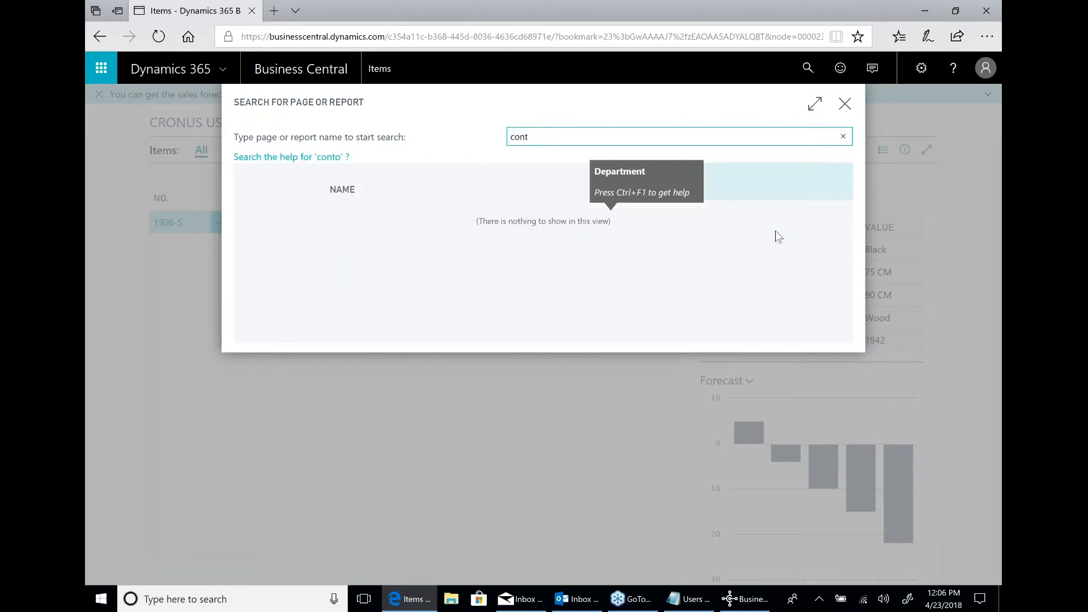
type("ac")
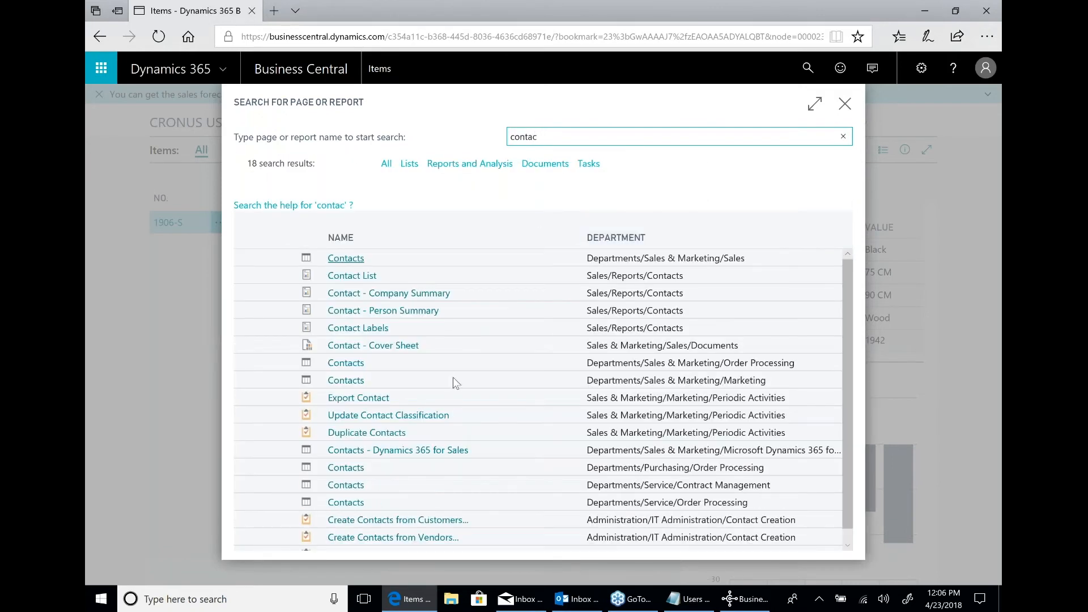
left_click(347, 259)
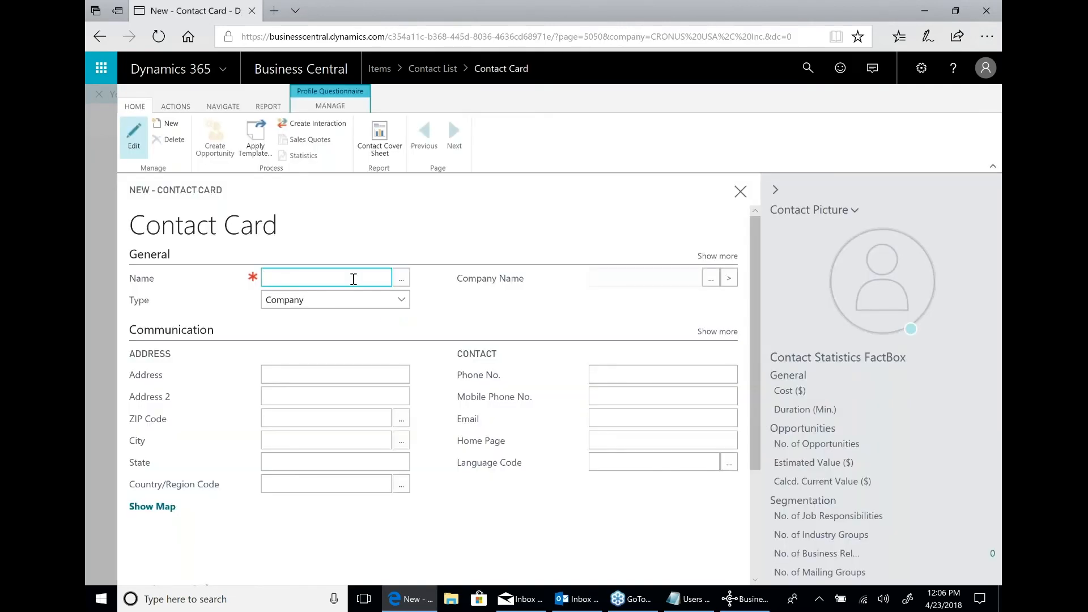
Create a new contact card with the contact's full name and import the portrait photo from the Files-Pictures folder as its picture.
key("Tab")
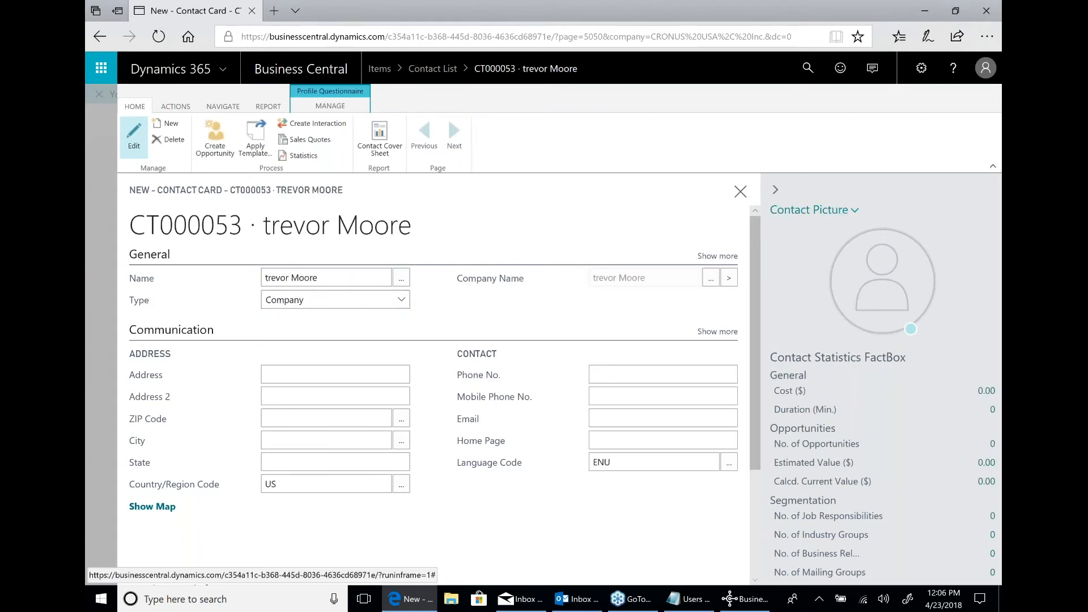
left_click(840, 211)
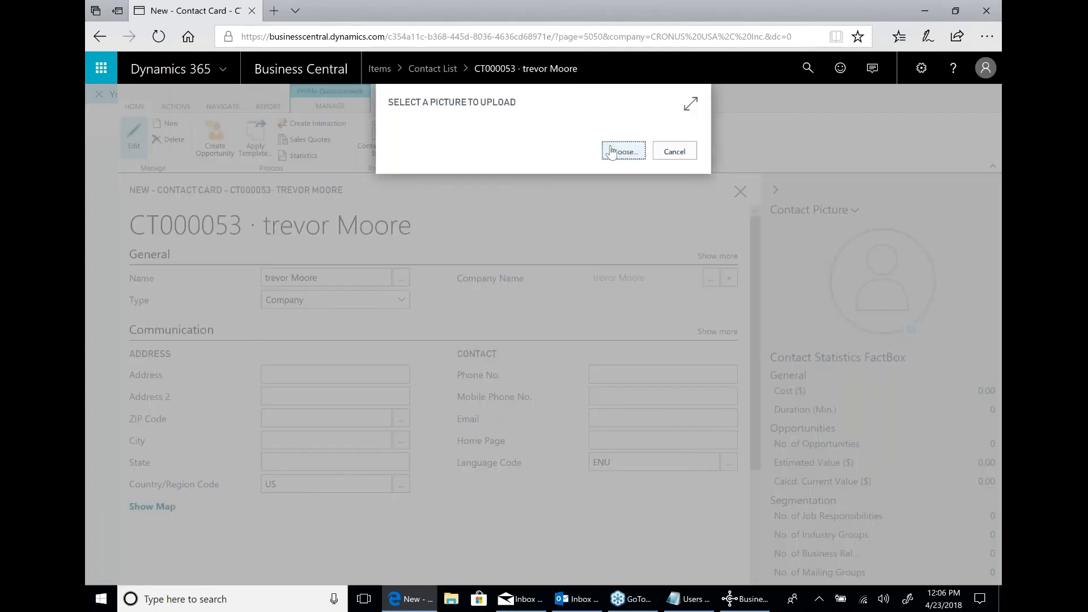
left_click(611, 152)
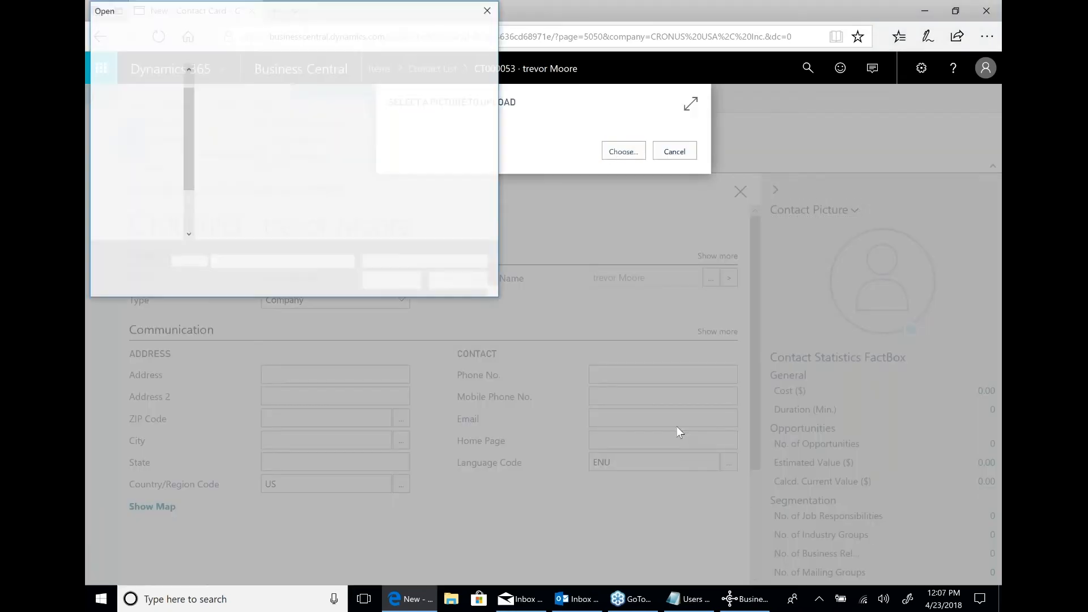
left_click(250, 195)
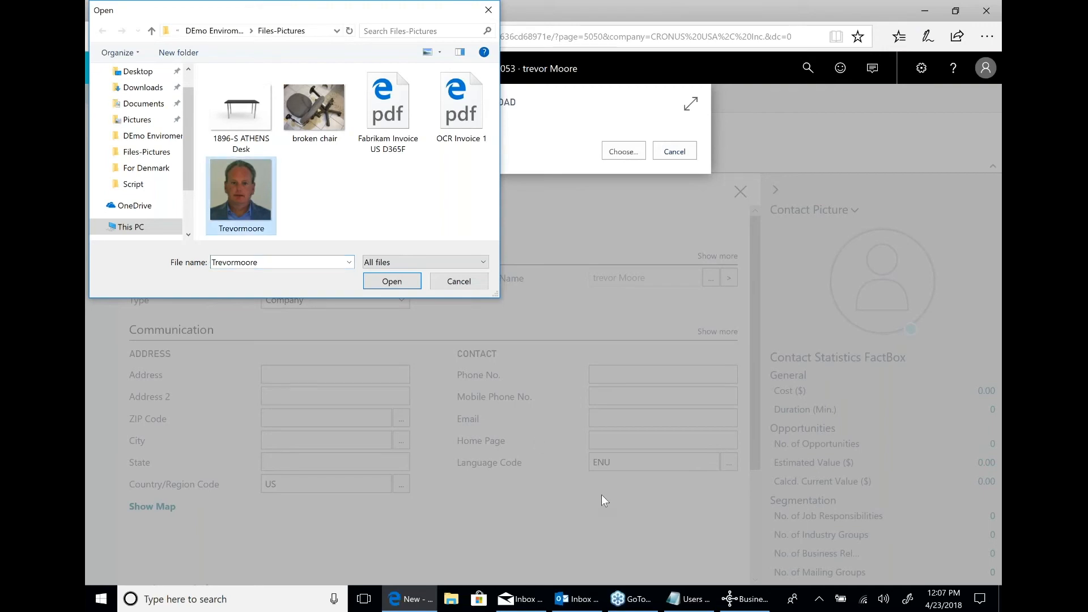
left_click(394, 282)
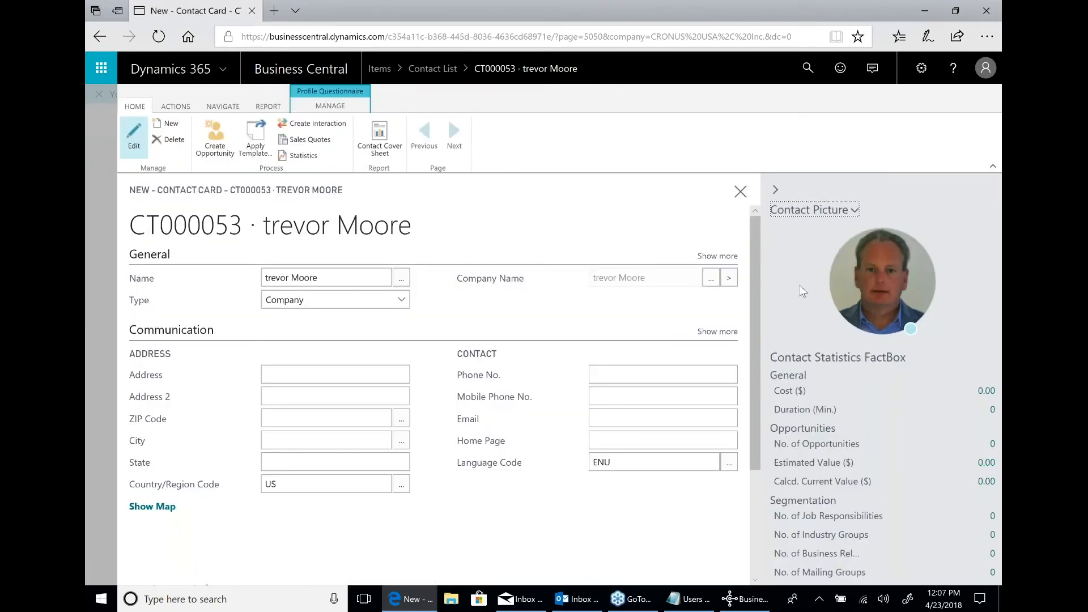
scroll(567, 391, "down", 3)
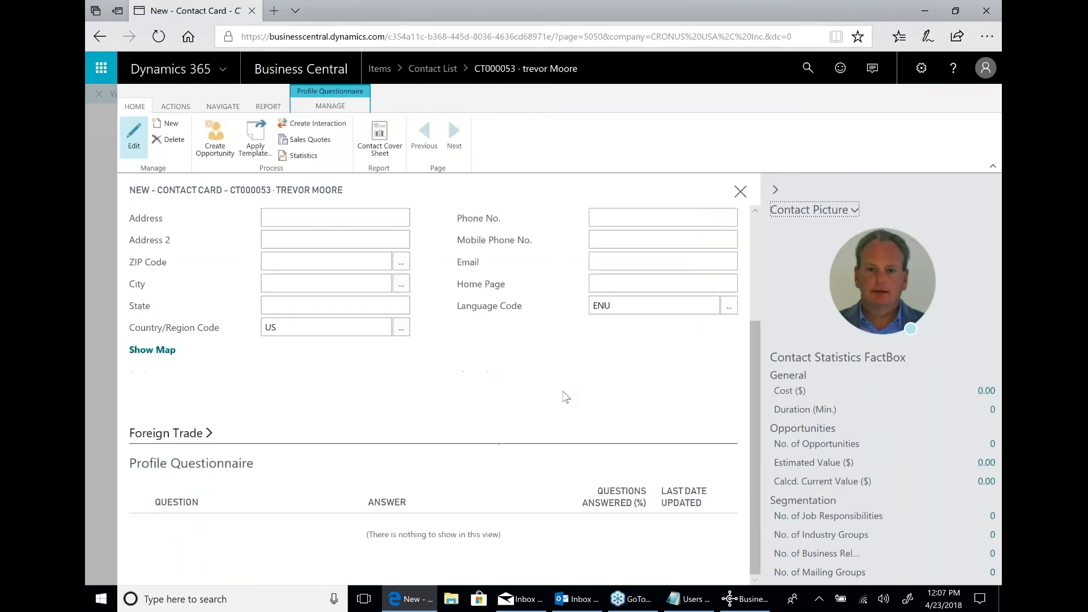
scroll(567, 391, "up", 3)
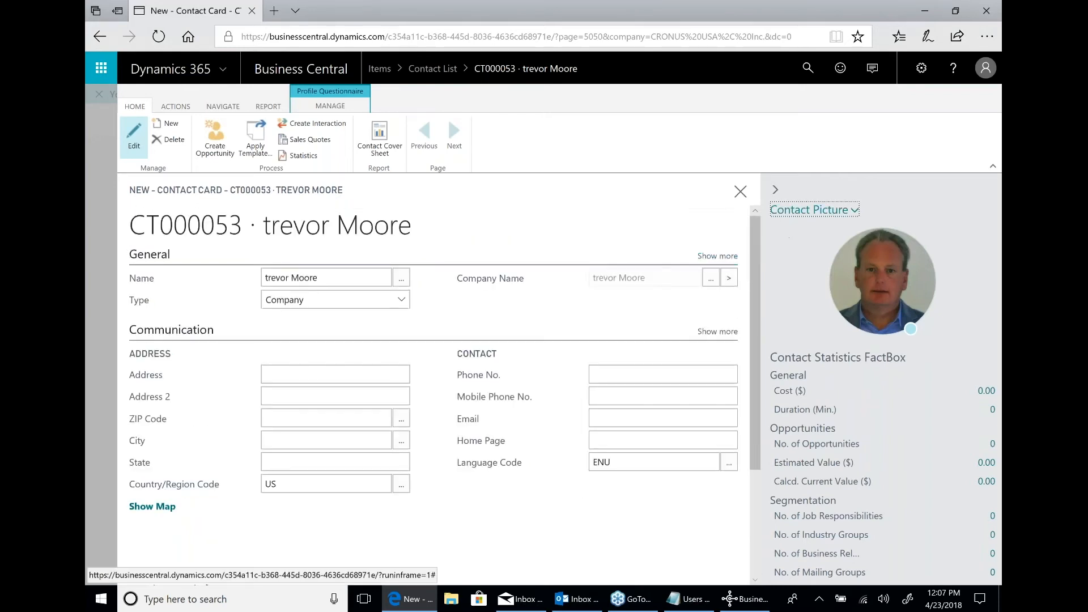
Delete the picture from the new contact and close the contact card and the contact list.
left_click(848, 211)
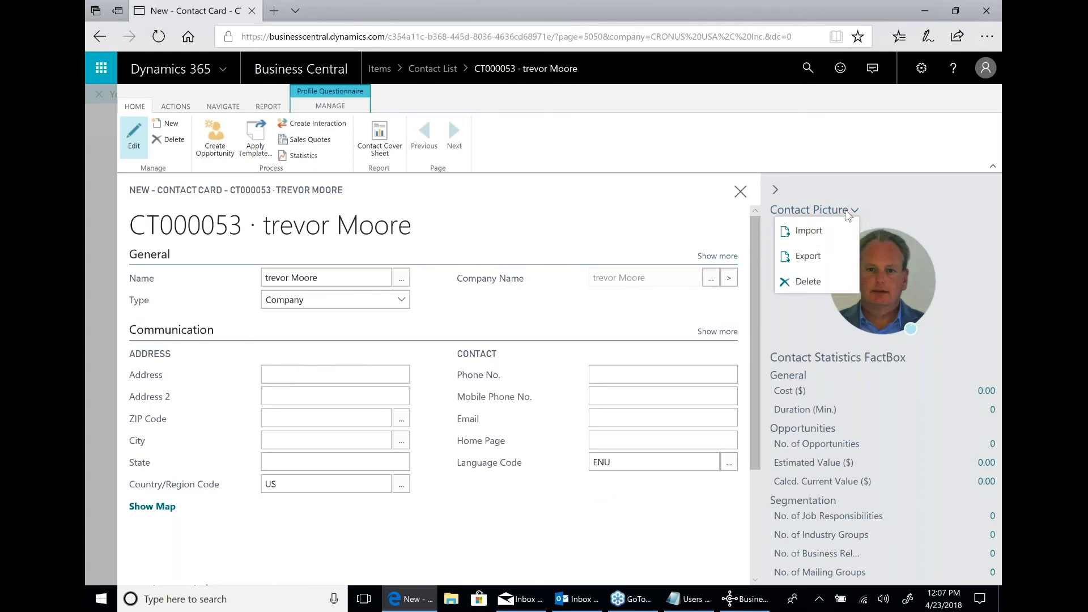
left_click(808, 282)
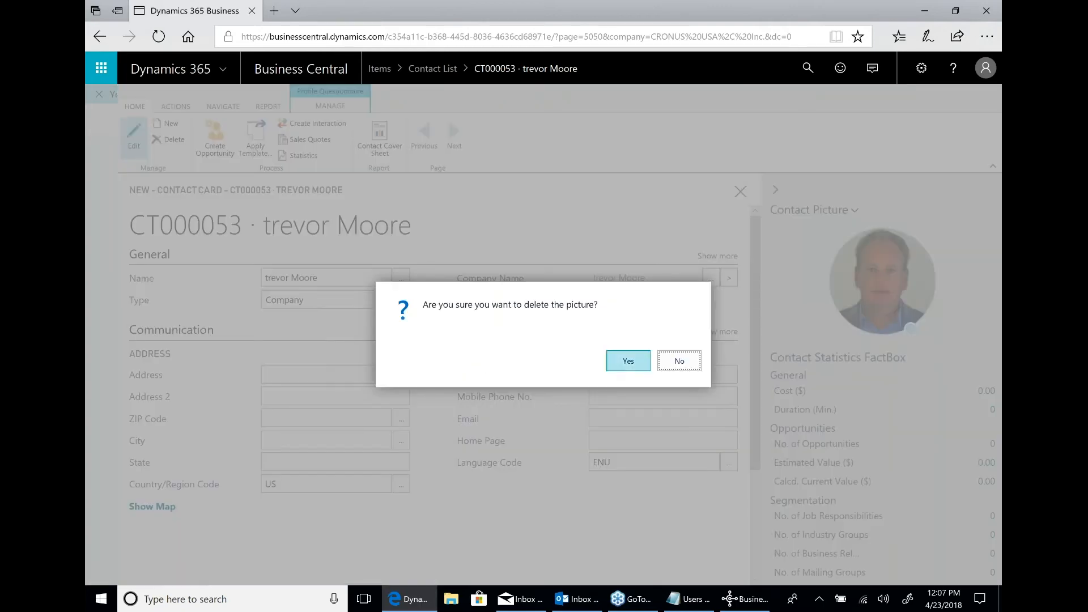
left_click(629, 363)
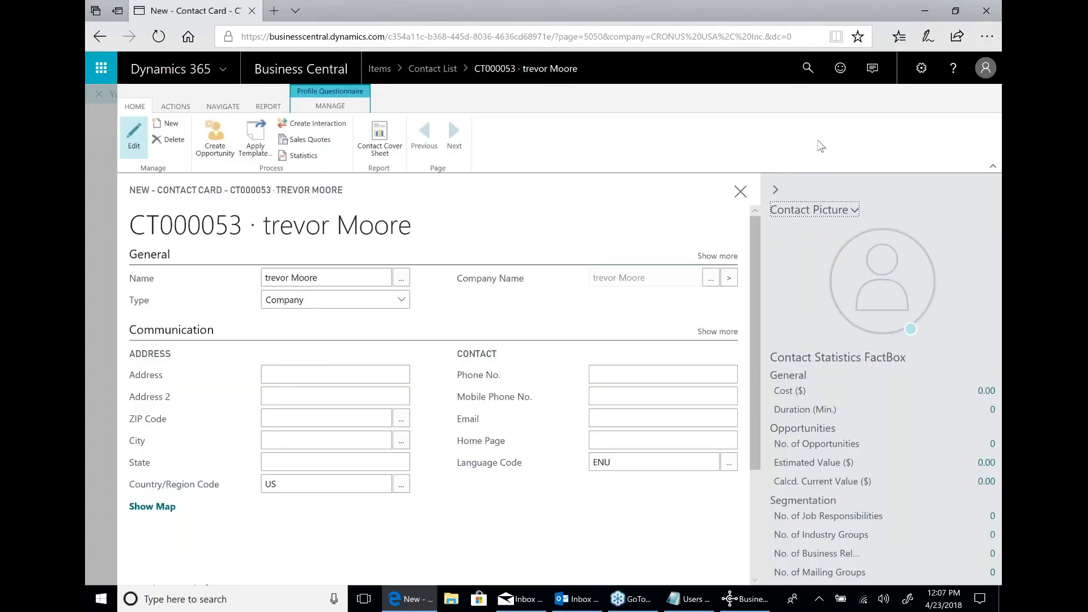
left_click(742, 192)
left_click(739, 193)
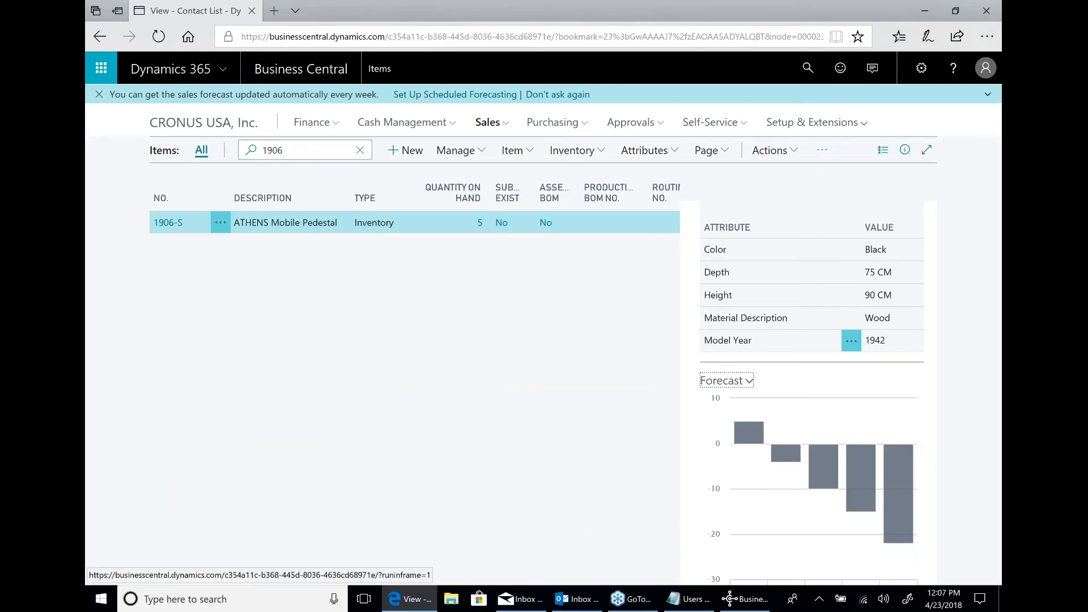
Open the Assisted Setup list and start the item approval workflow setup, continuing past its welcome page.
left_click(833, 125)
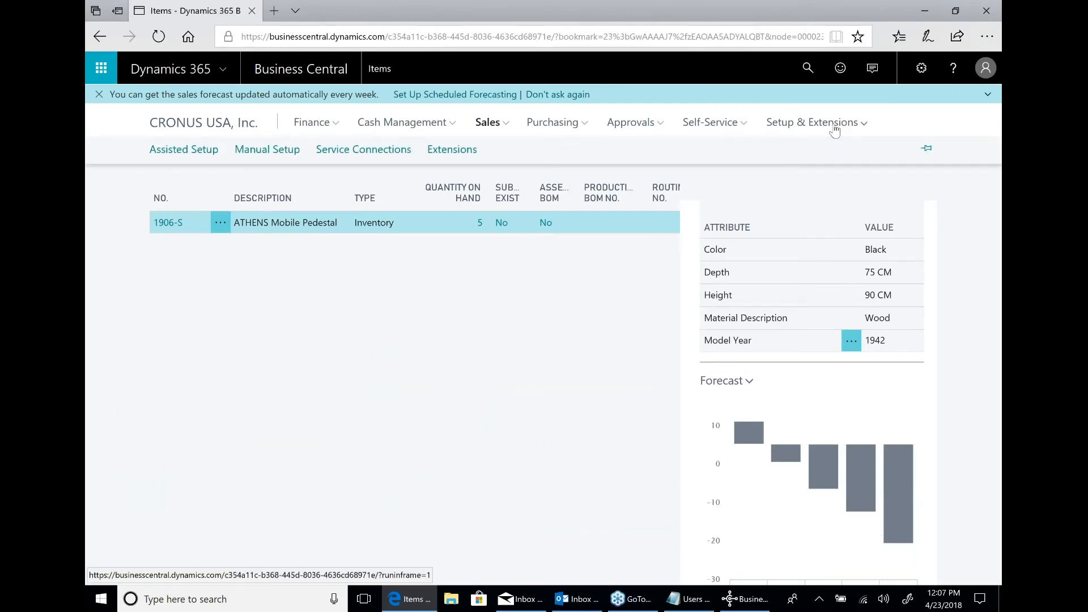
left_click(174, 152)
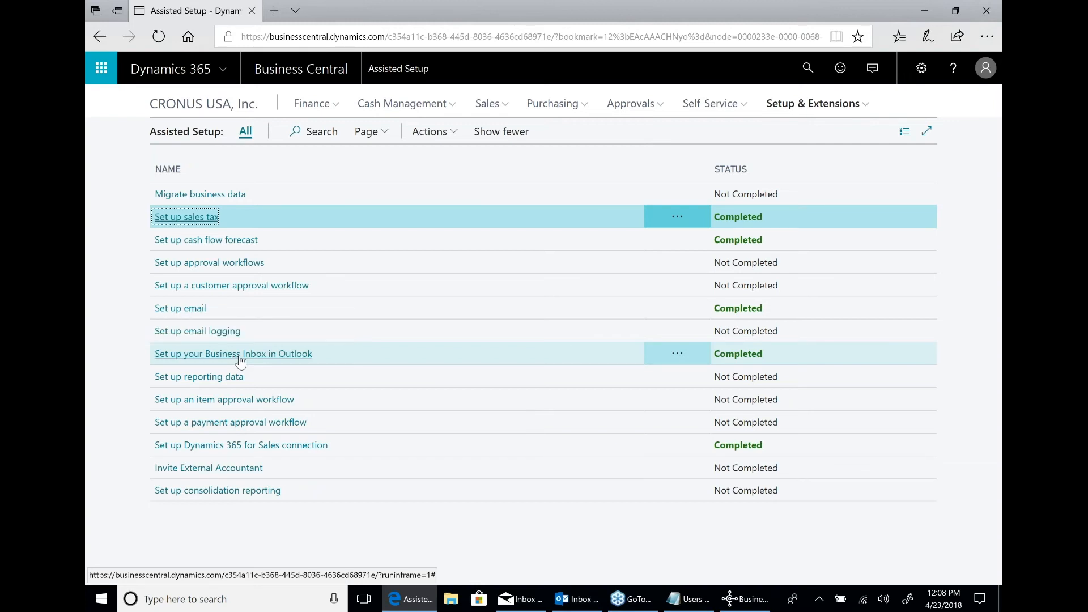
left_click(245, 400)
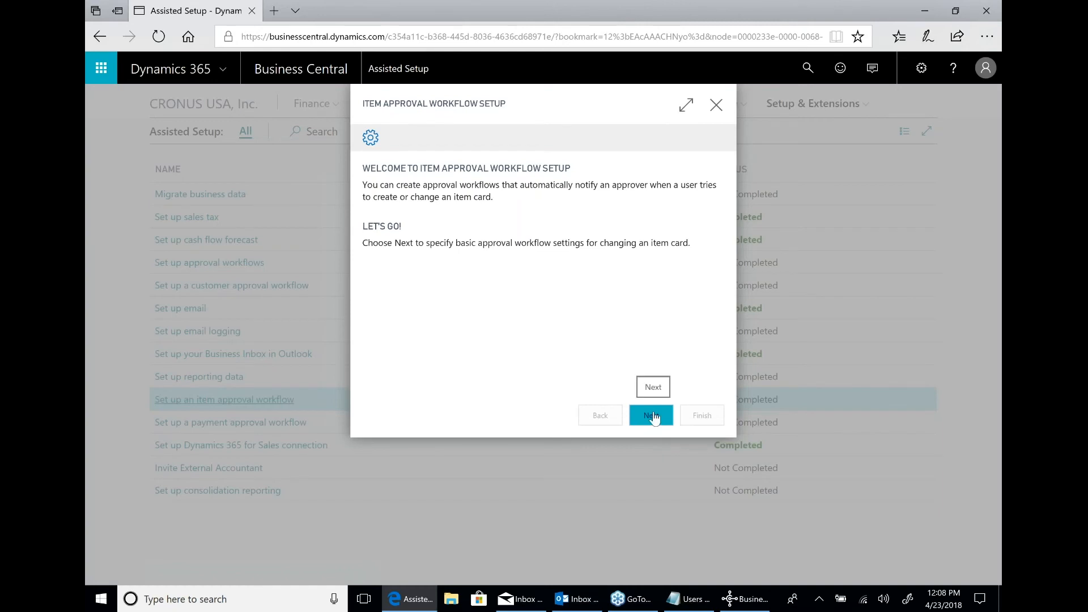
left_click(653, 417)
Set ADMIN as approver, have the workflow start when the user changes a specific field, and continue to the criteria page.
left_click(632, 195)
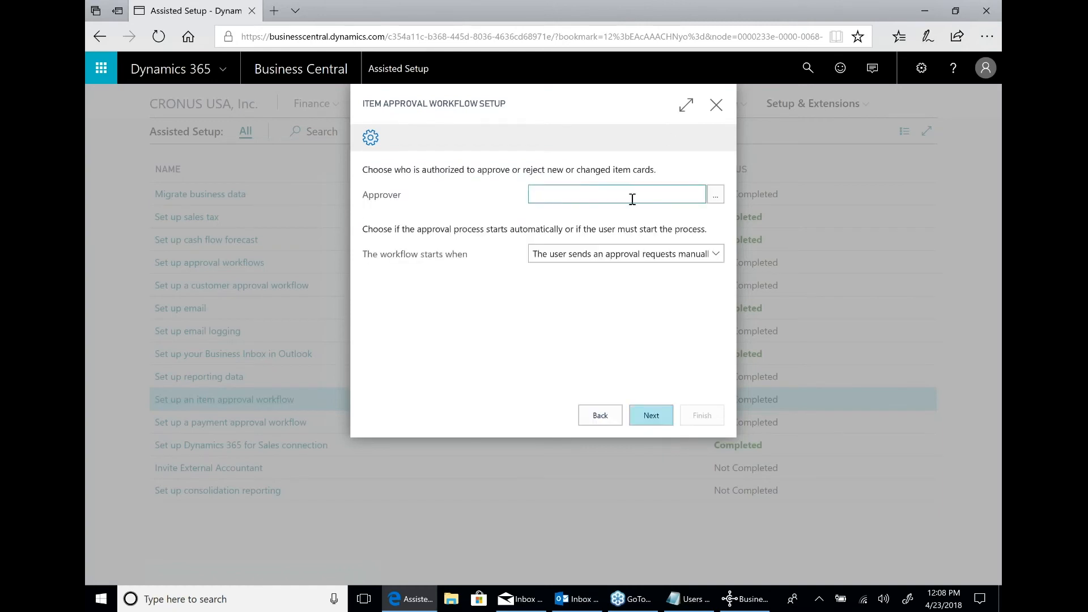
type("admin")
key("Tab")
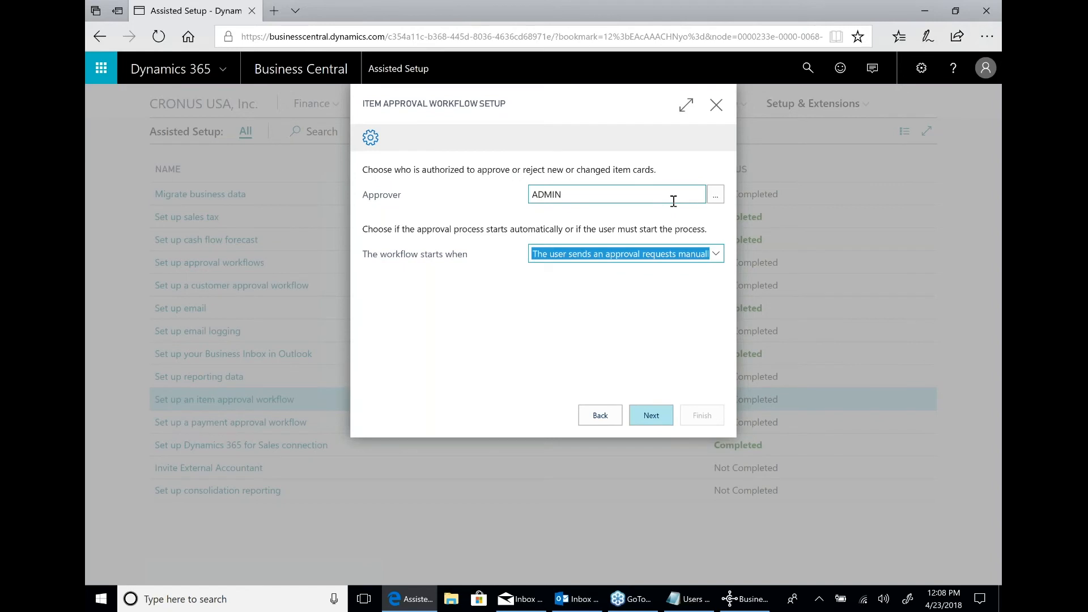
left_click(608, 258)
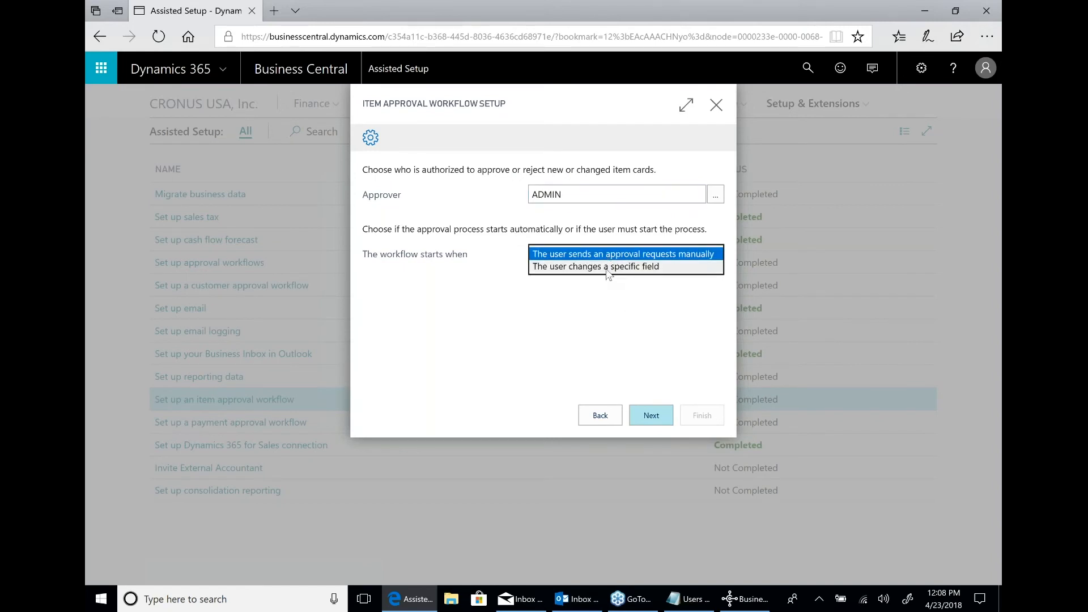
left_click(608, 267)
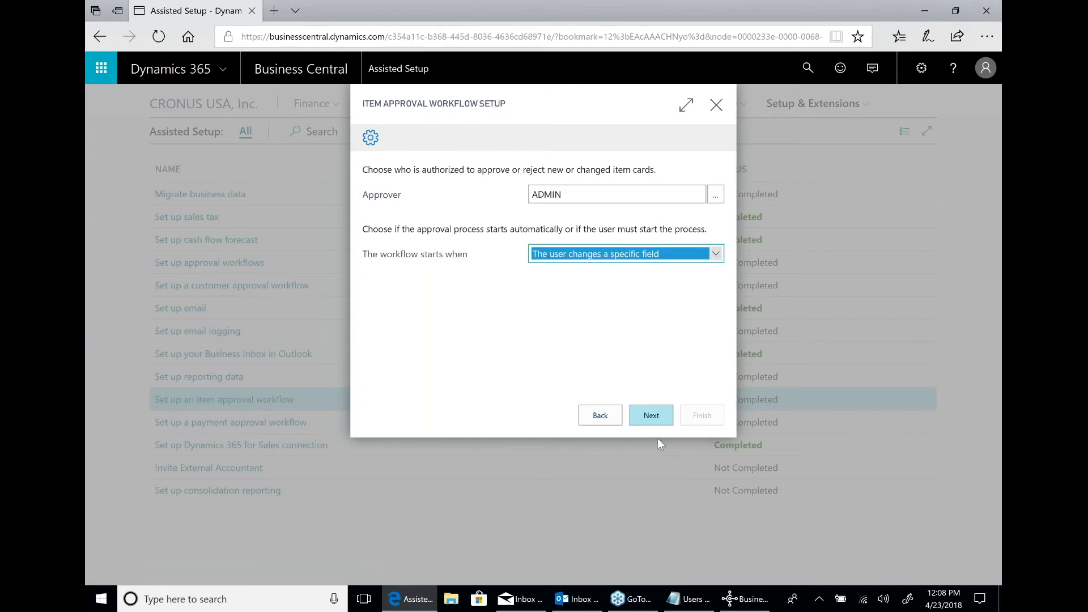
left_click(652, 418)
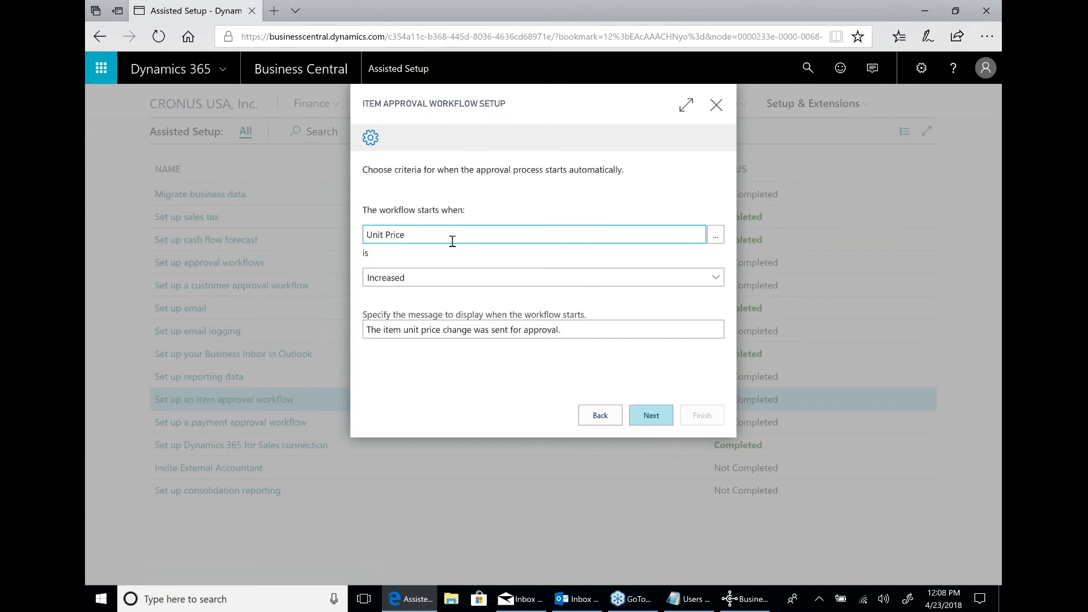
Keep Unit Price as the item approval trigger field with the Increased condition and existing message, and finish the workflow setup.
left_click(716, 235)
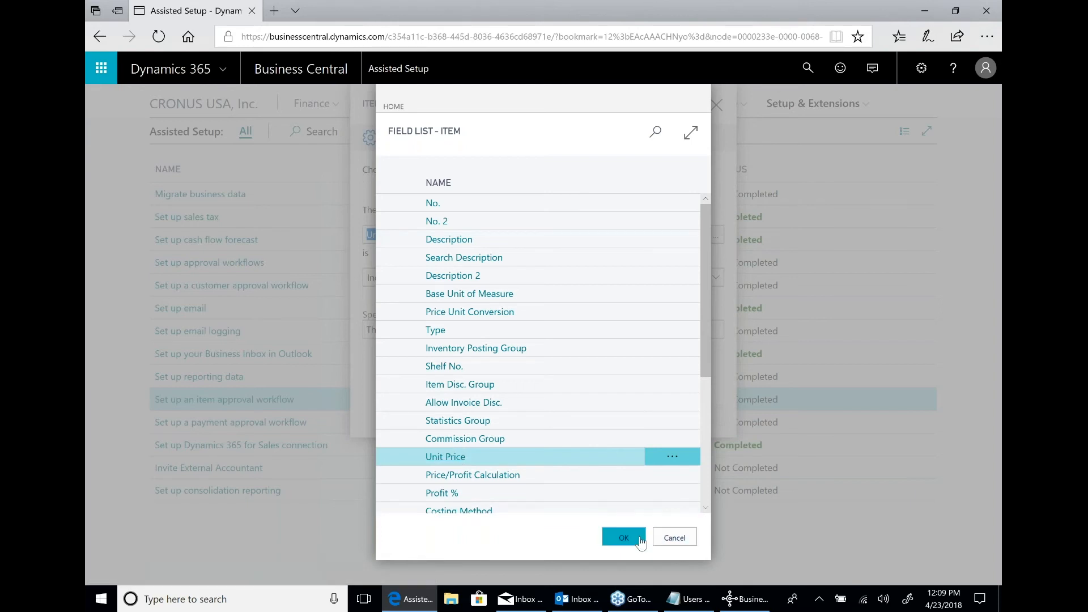
left_click(623, 537)
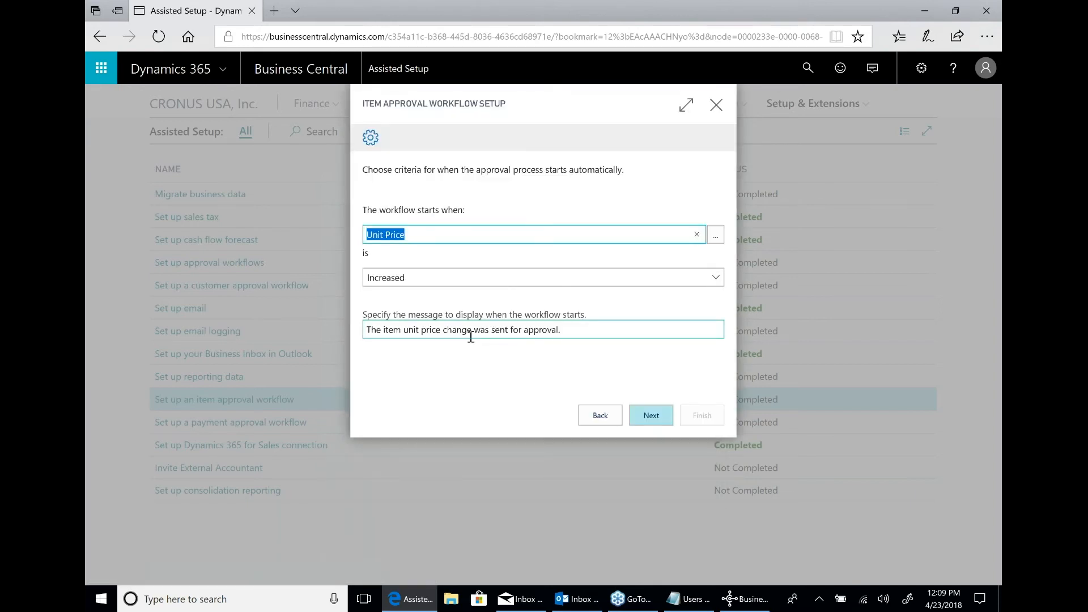
left_click_drag(371, 330, 614, 335)
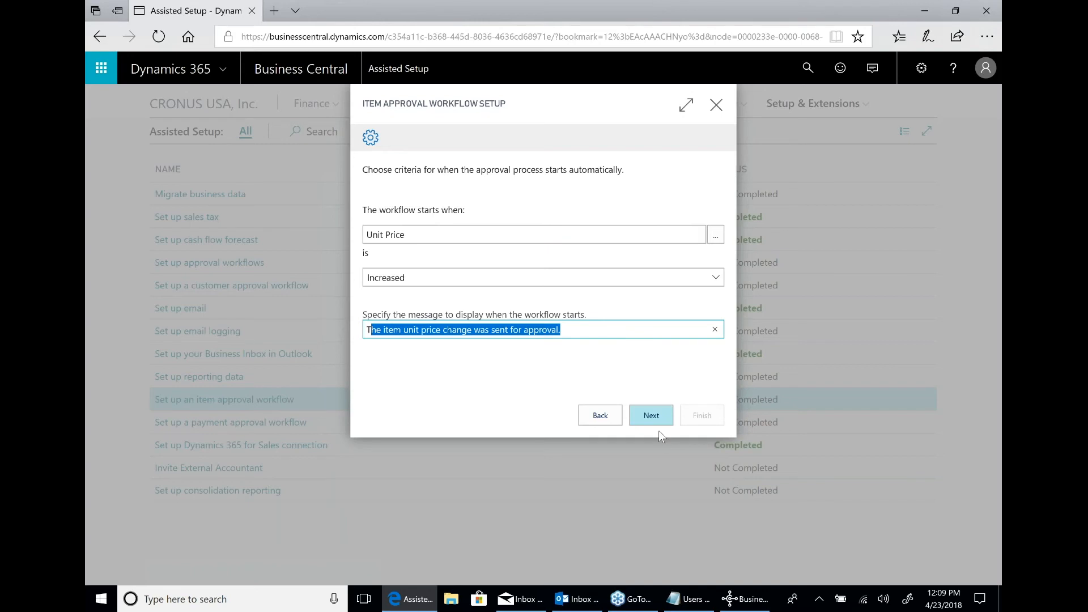
left_click(651, 414)
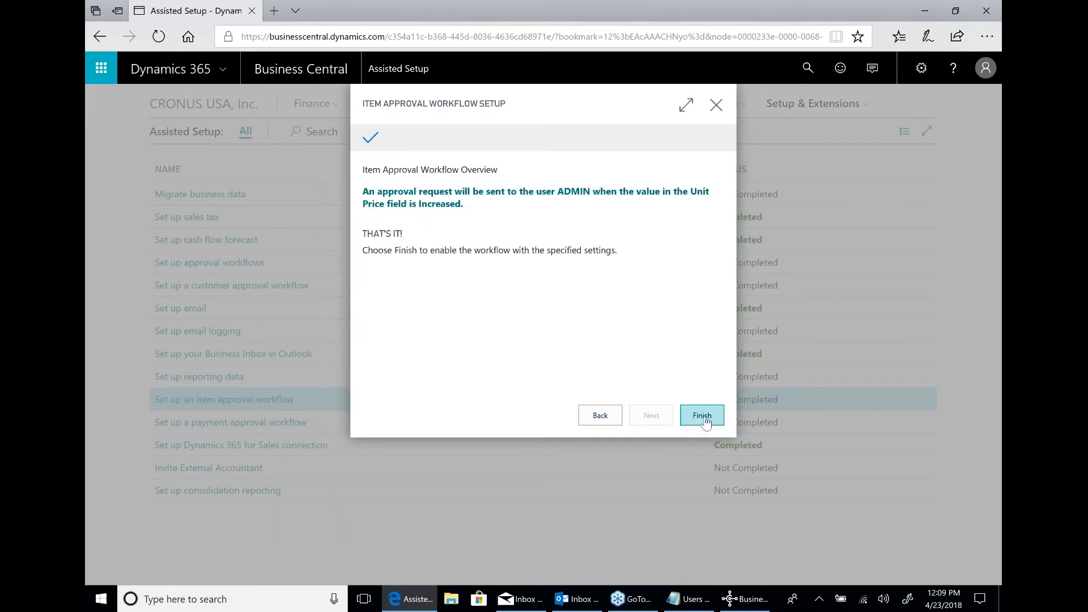
left_click(701, 416)
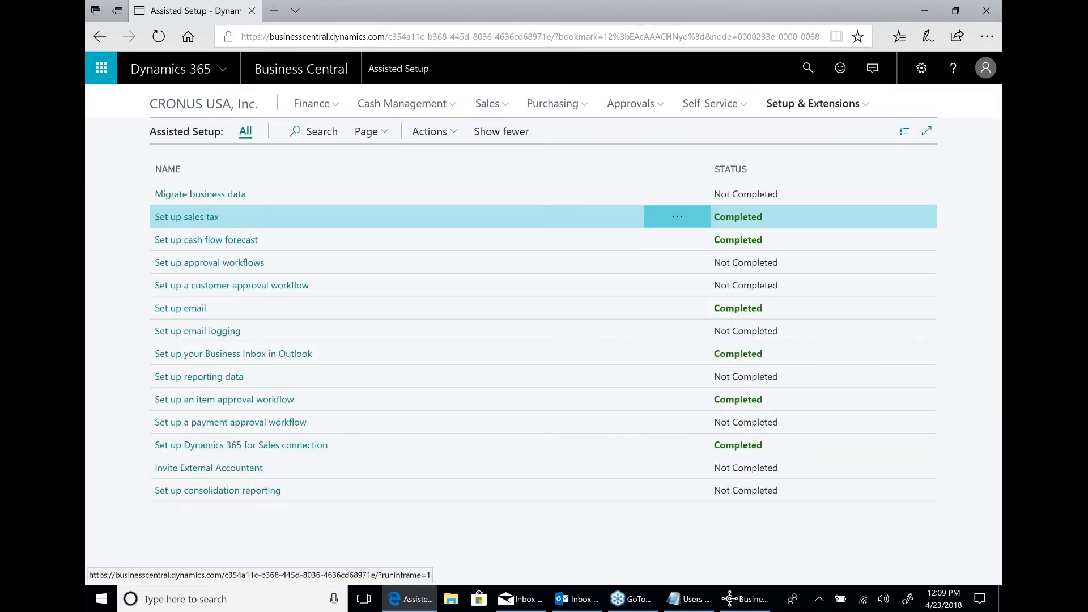
Return to the company home page and examine its Self-Service approval requests, sales and purchase activity tiles, and Get Started section.
left_click(232, 111)
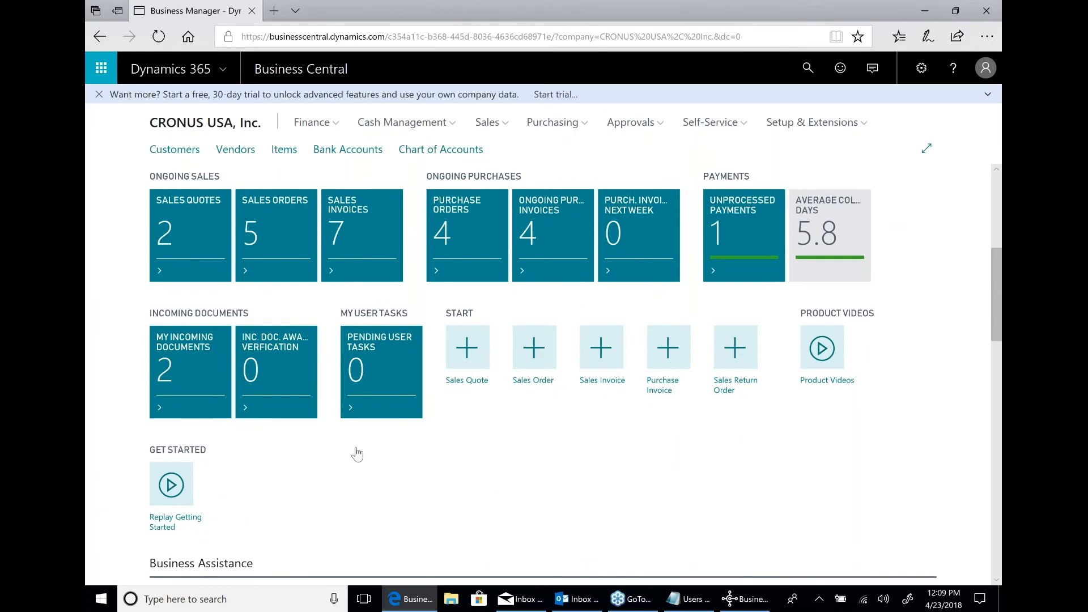
scroll(566, 306, "down", 3)
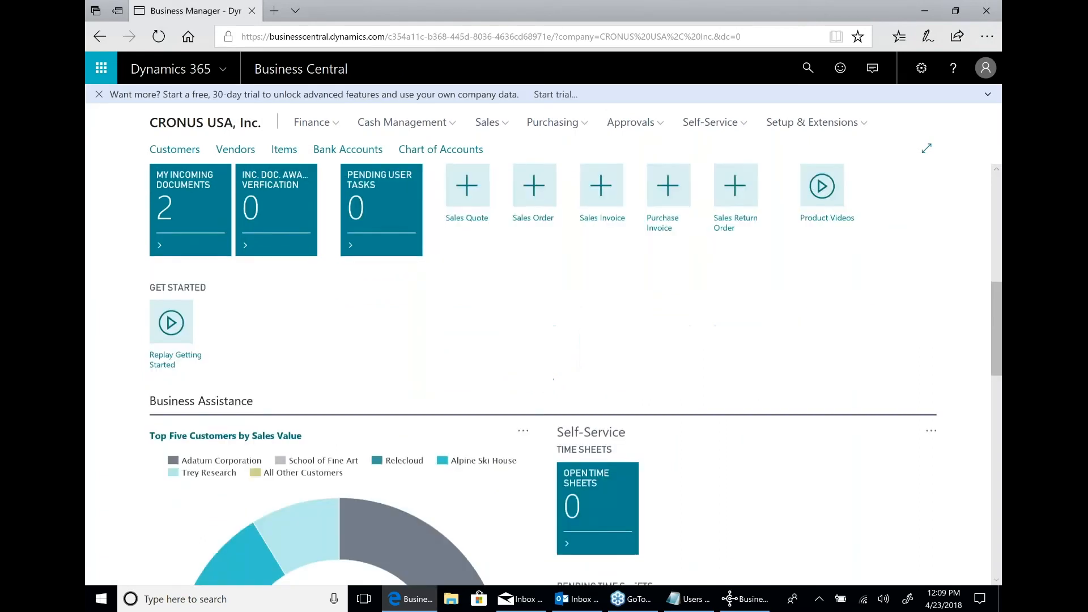
scroll(567, 306, "down", 2)
scroll(589, 382, "down", 2)
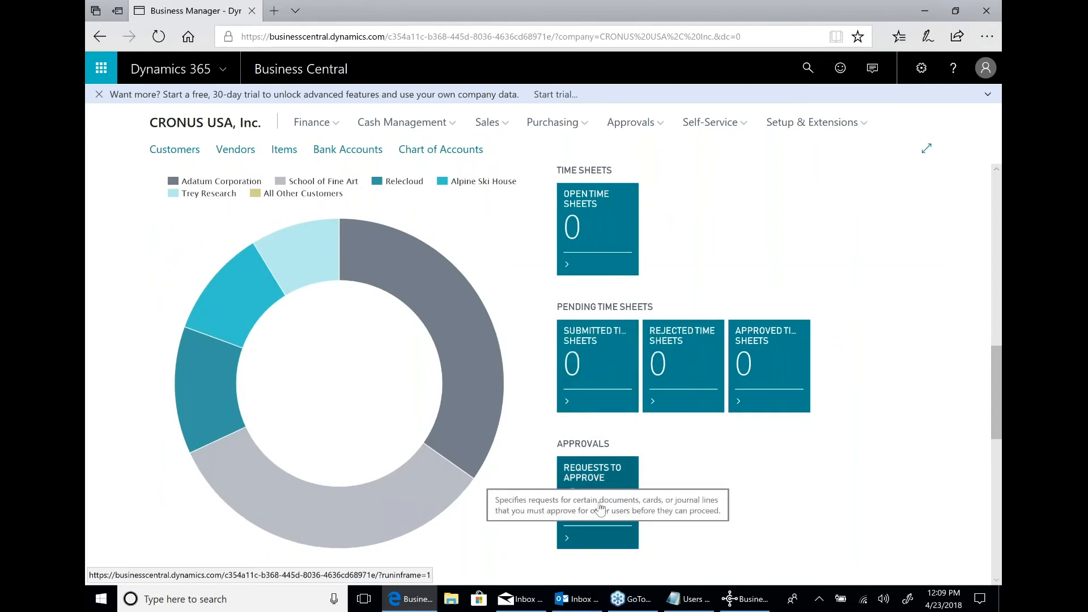
scroll(601, 508, "up", 6)
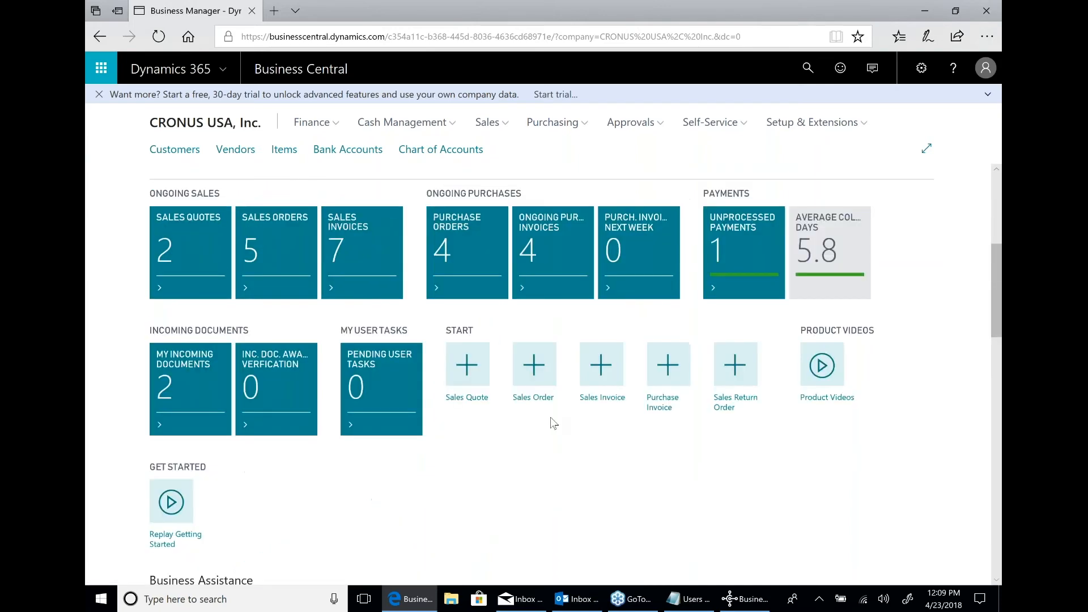
scroll(554, 423, "up", 2)
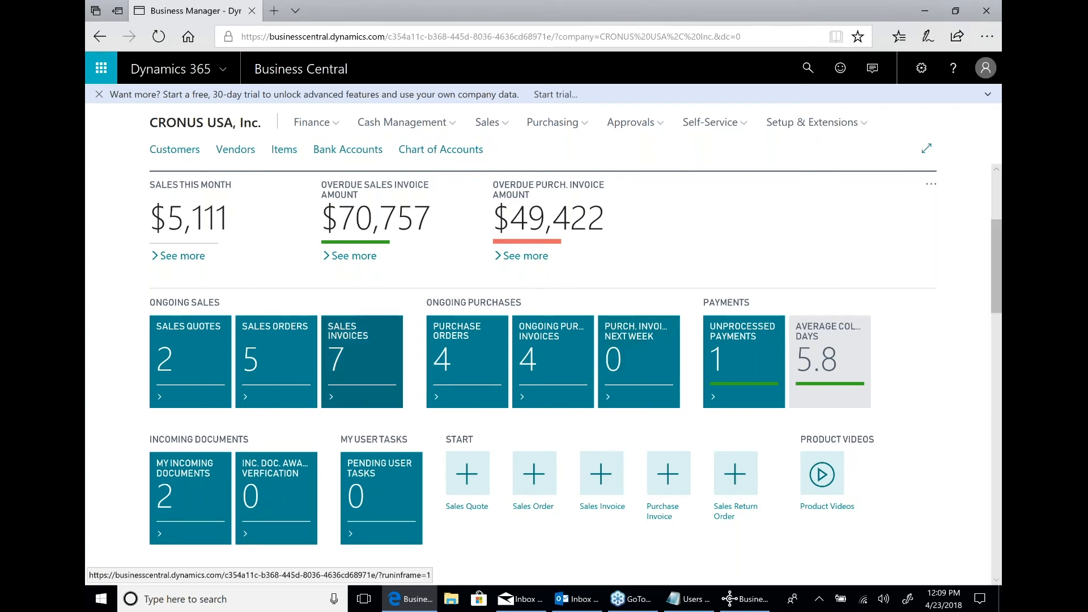
scroll(481, 449, "down", 1)
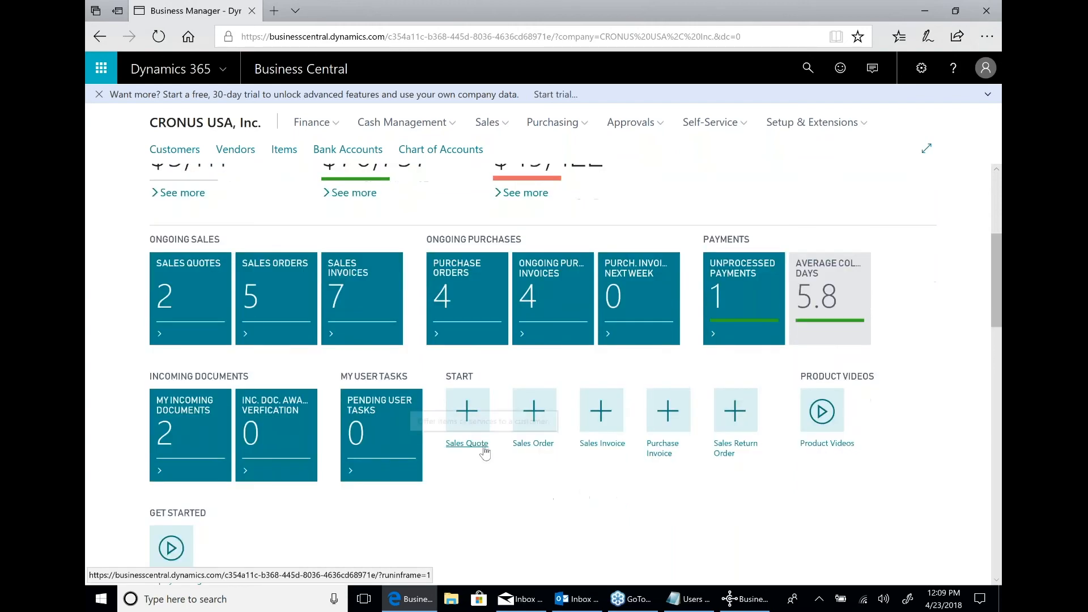
scroll(481, 451, "down", 1)
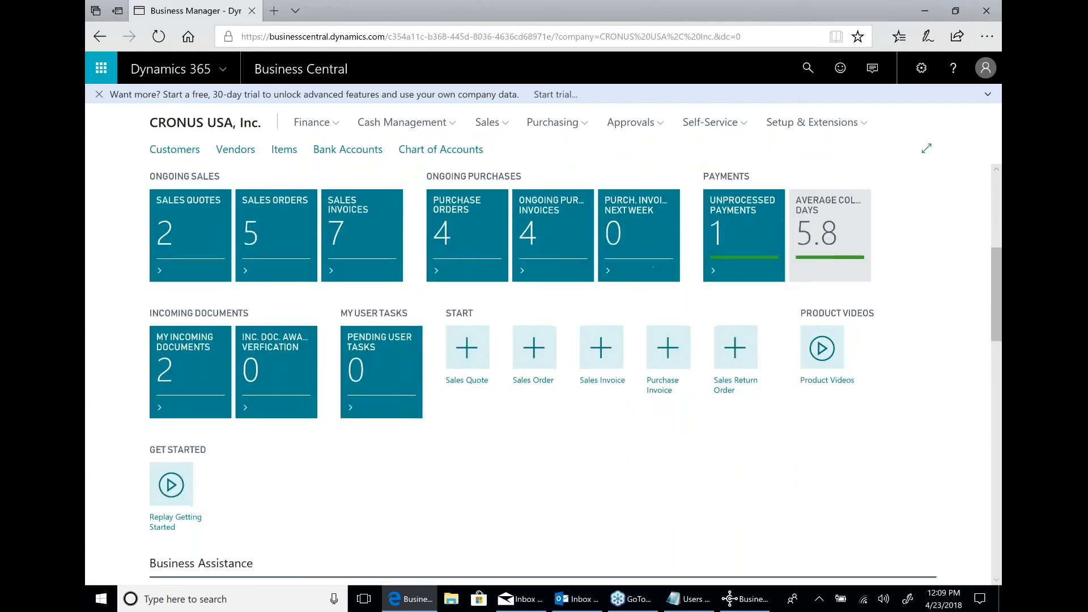
Replay the getting started experience to view its Get Started video, and look through the product videos list, closing each window.
left_click(165, 488)
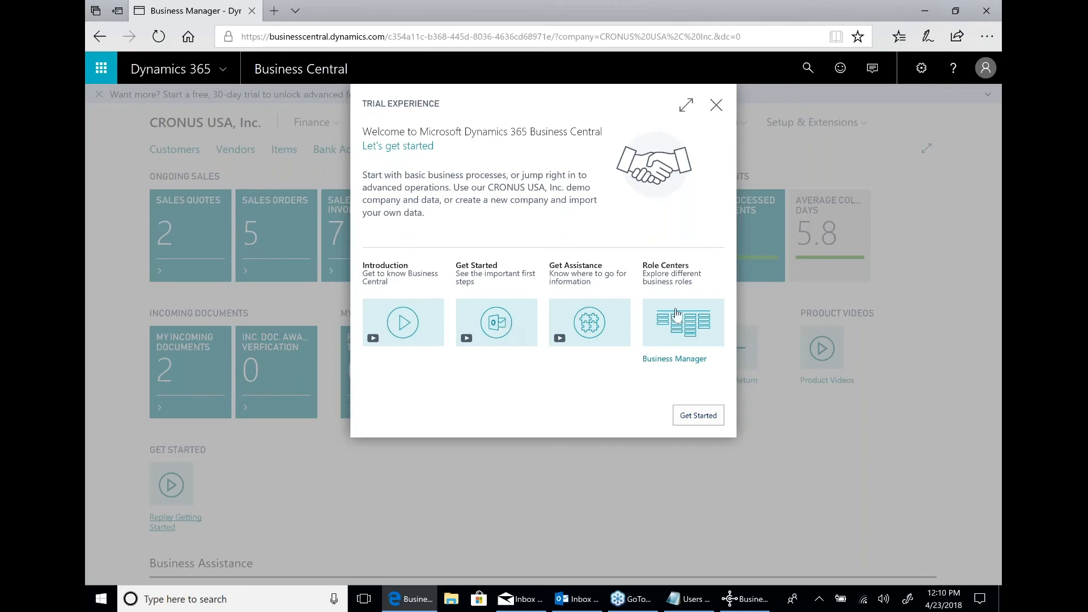
left_click(489, 319)
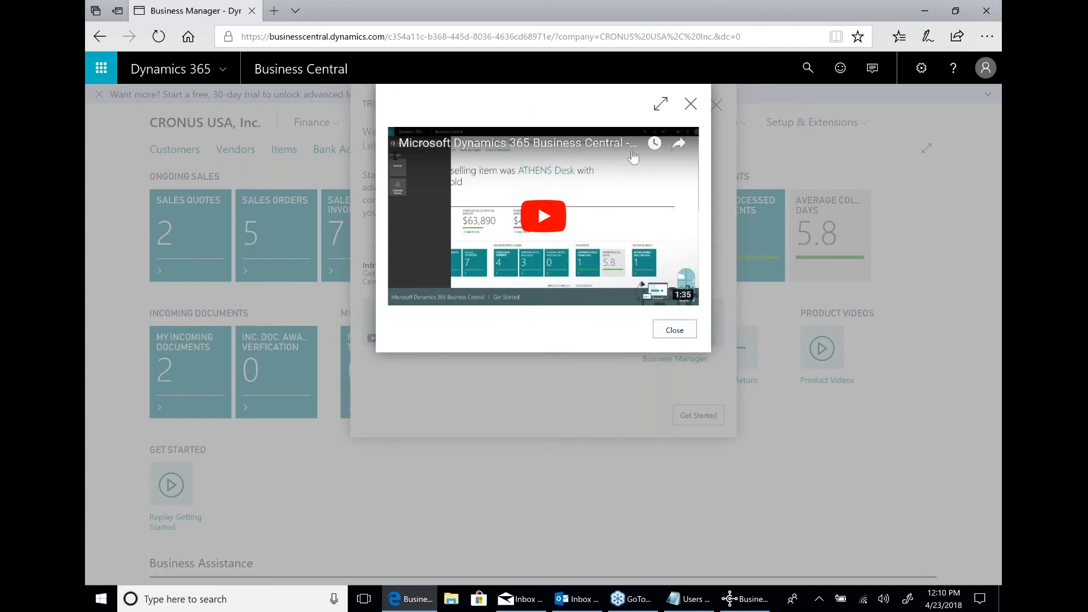
left_click(690, 105)
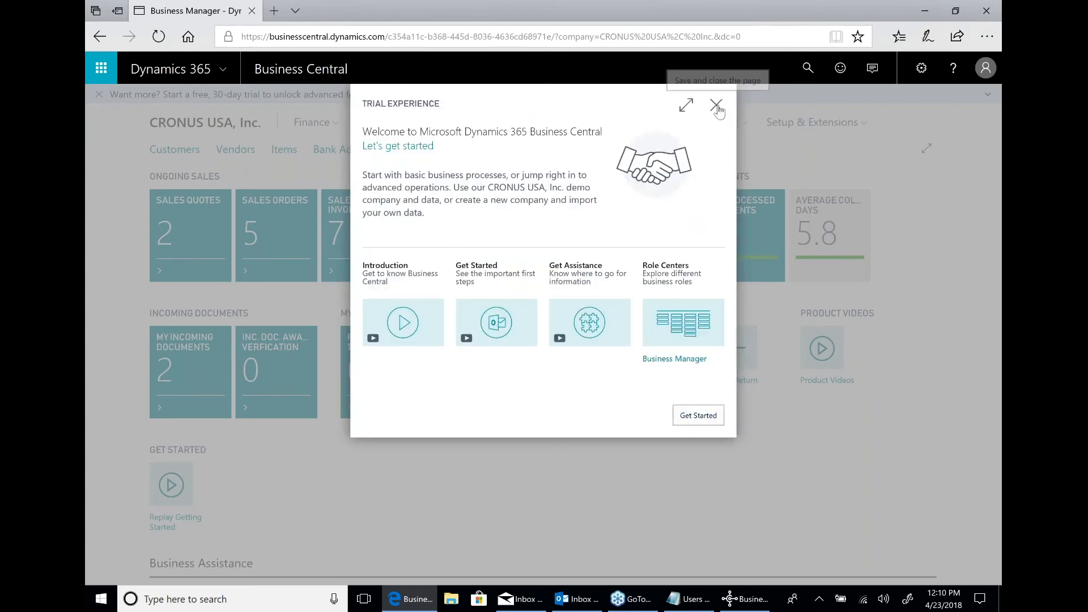
left_click(716, 107)
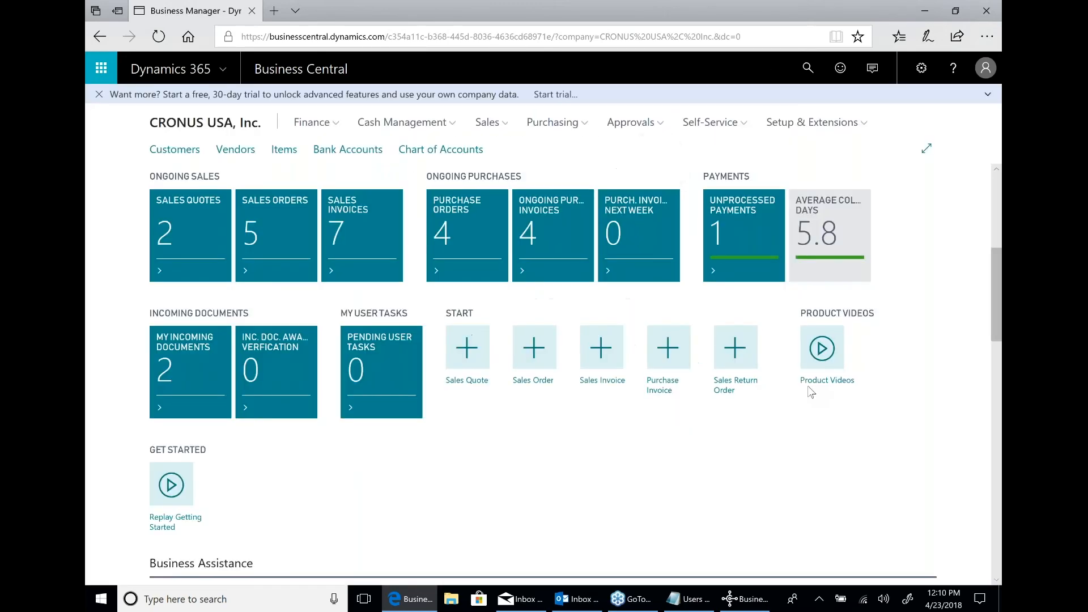
left_click(823, 346)
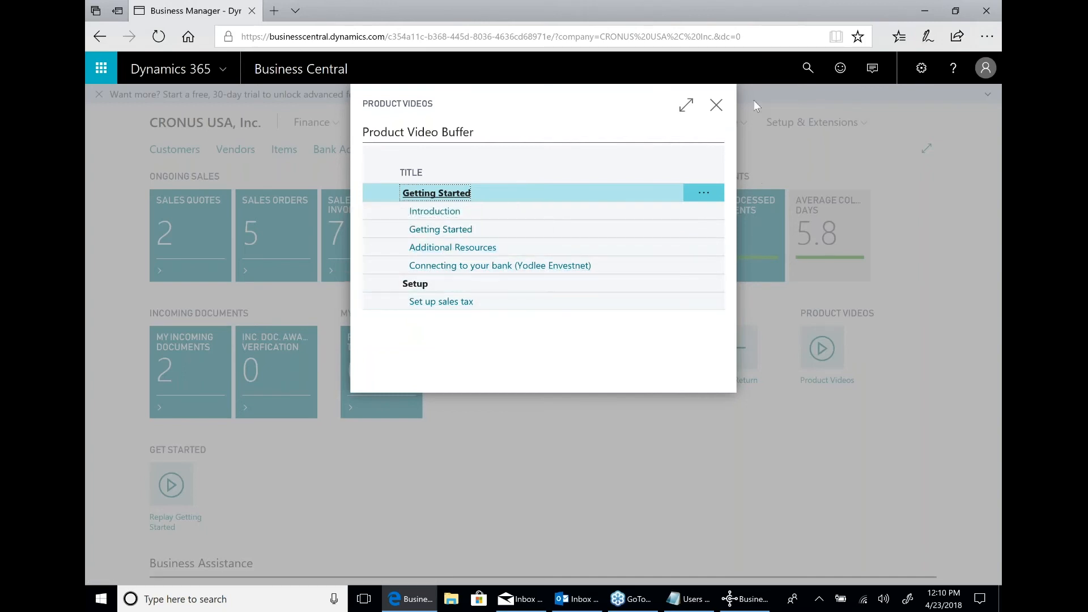
left_click(716, 106)
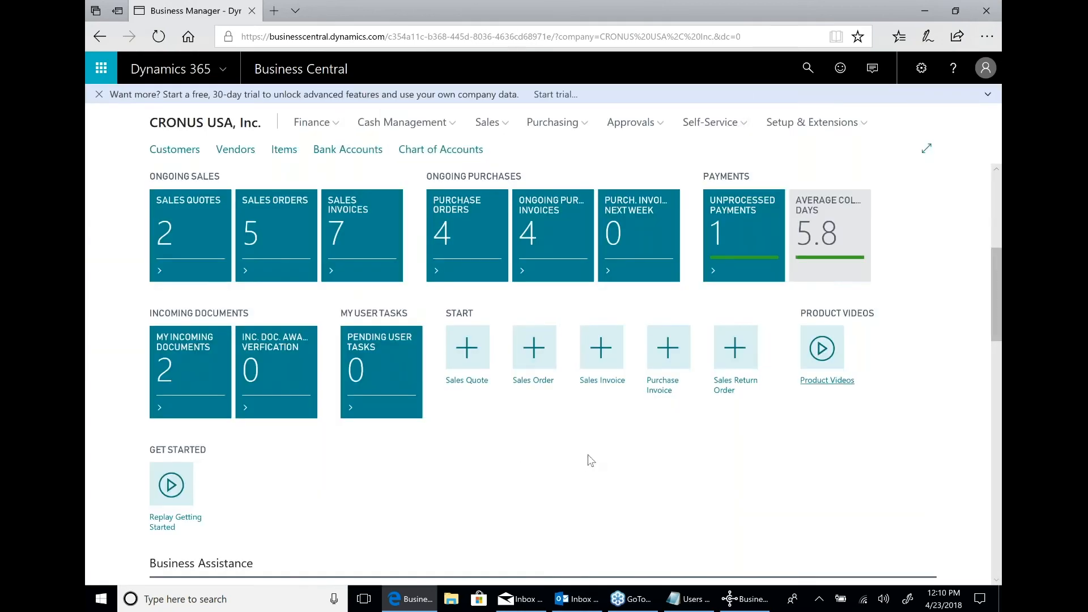
Start personalizing the Business Manager home page, expand the personalization controls, and show the personalization options for the headline section.
scroll(589, 459, "up", 5)
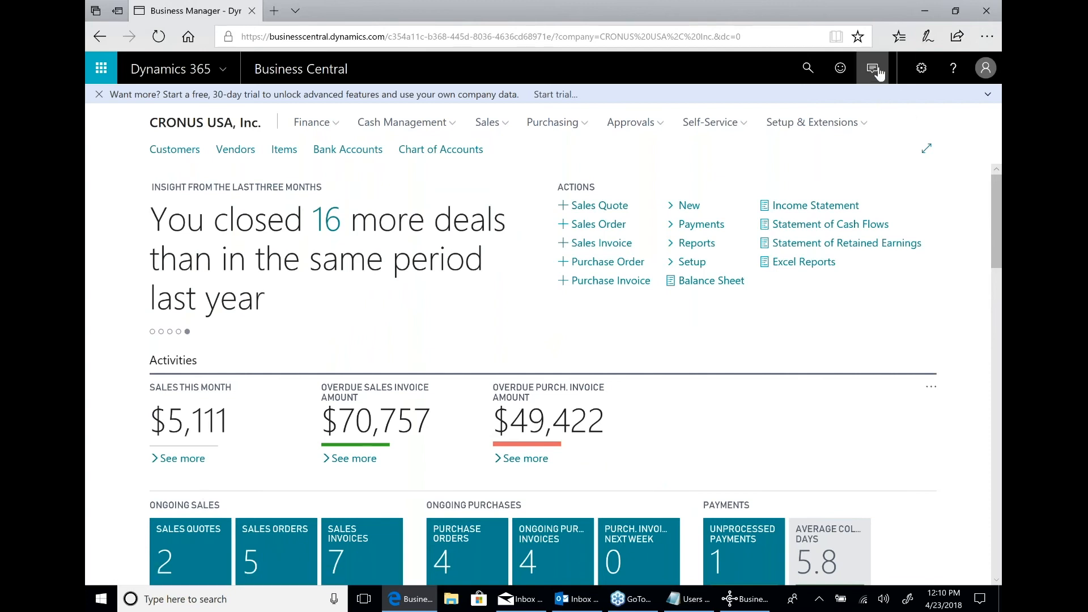
left_click(919, 70)
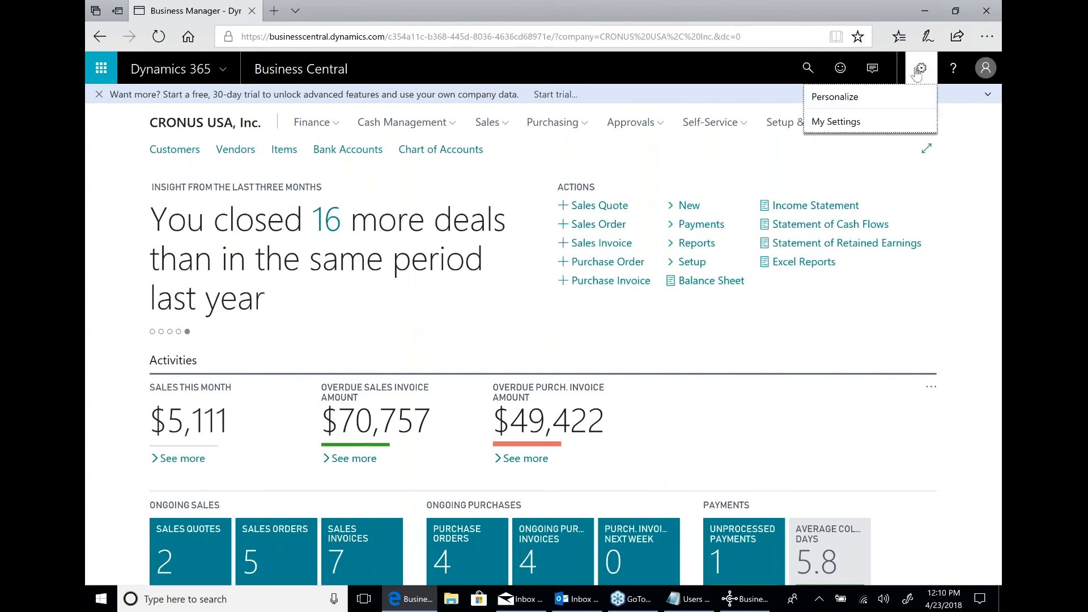
left_click(867, 99)
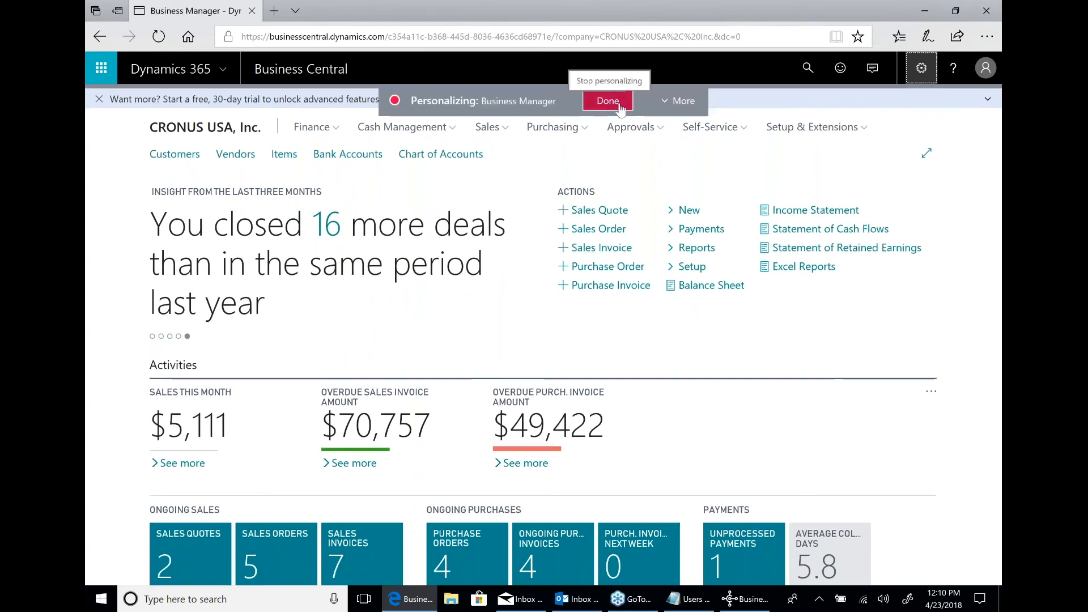
left_click(679, 100)
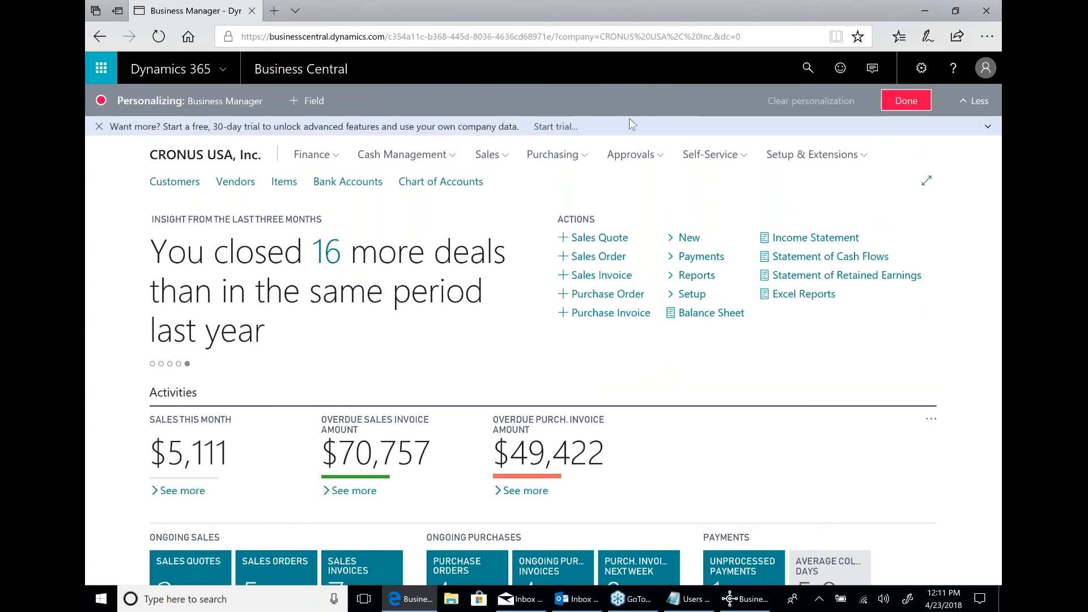
left_click(508, 222)
left_click(509, 222)
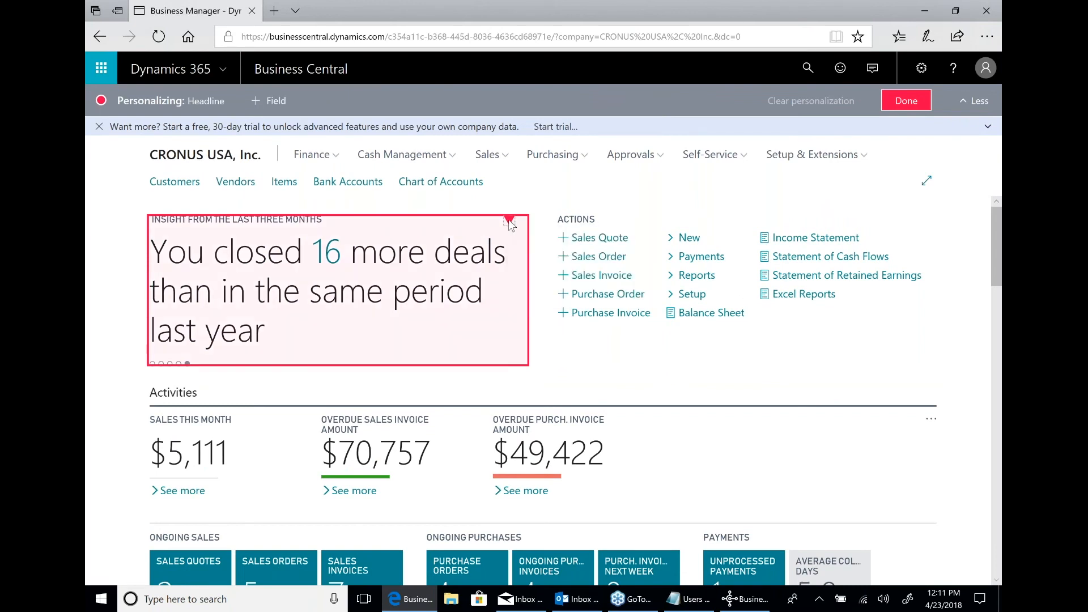
left_click(509, 221)
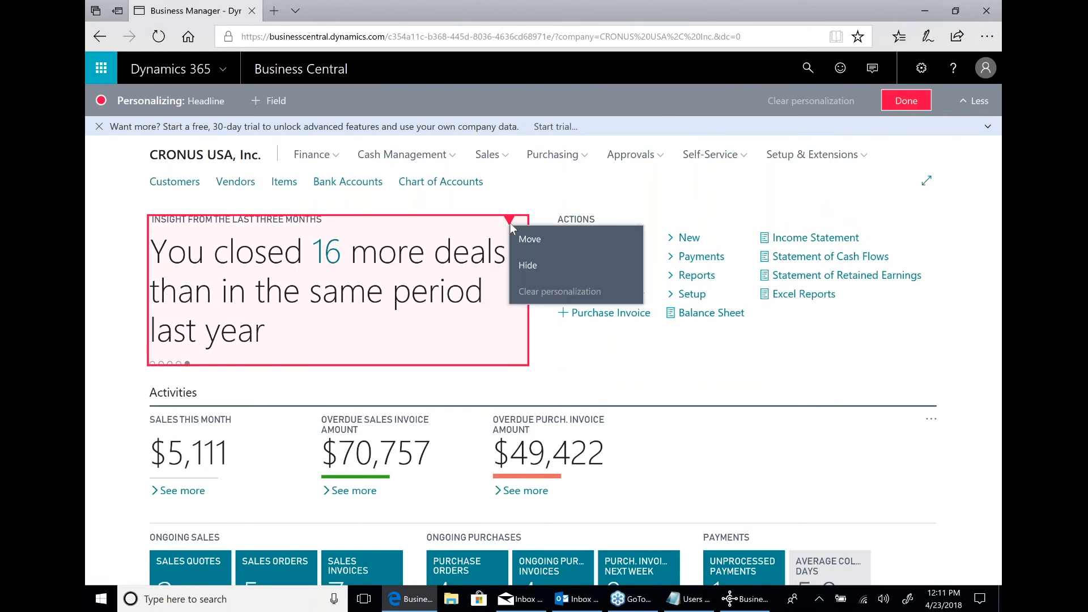
Go to the Items list under Sales while personalizing, and view the personalization options for its Type column.
left_click(508, 156)
left_click(507, 157)
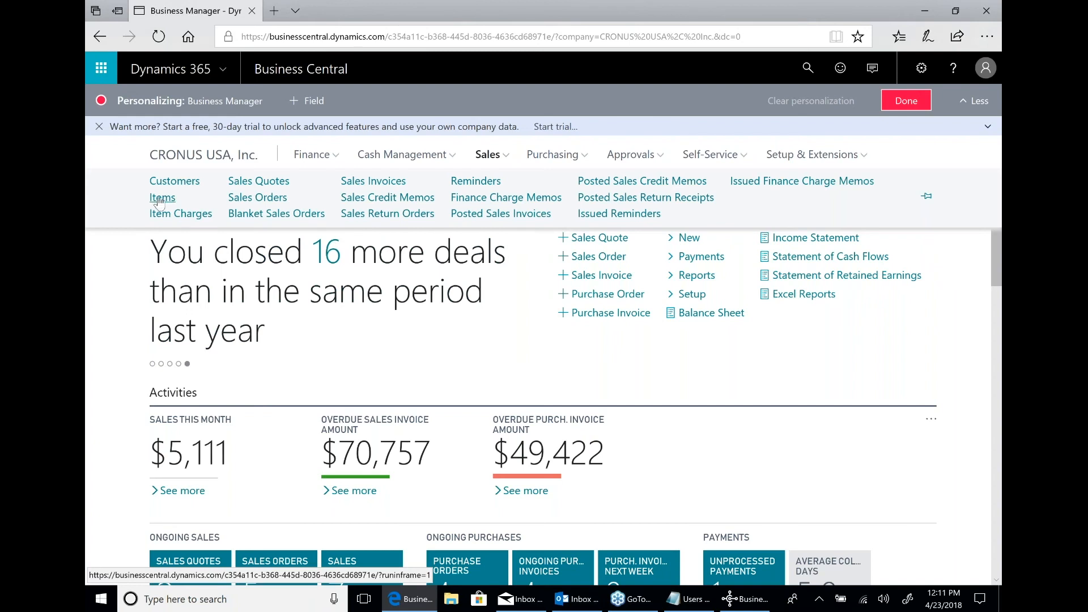
left_click(160, 198)
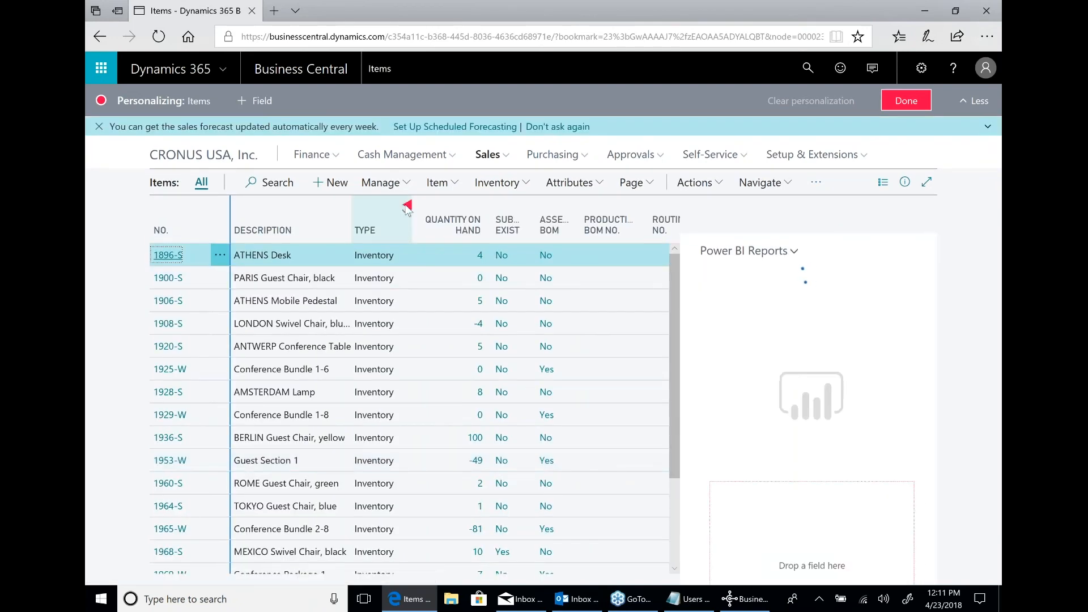
left_click(406, 207)
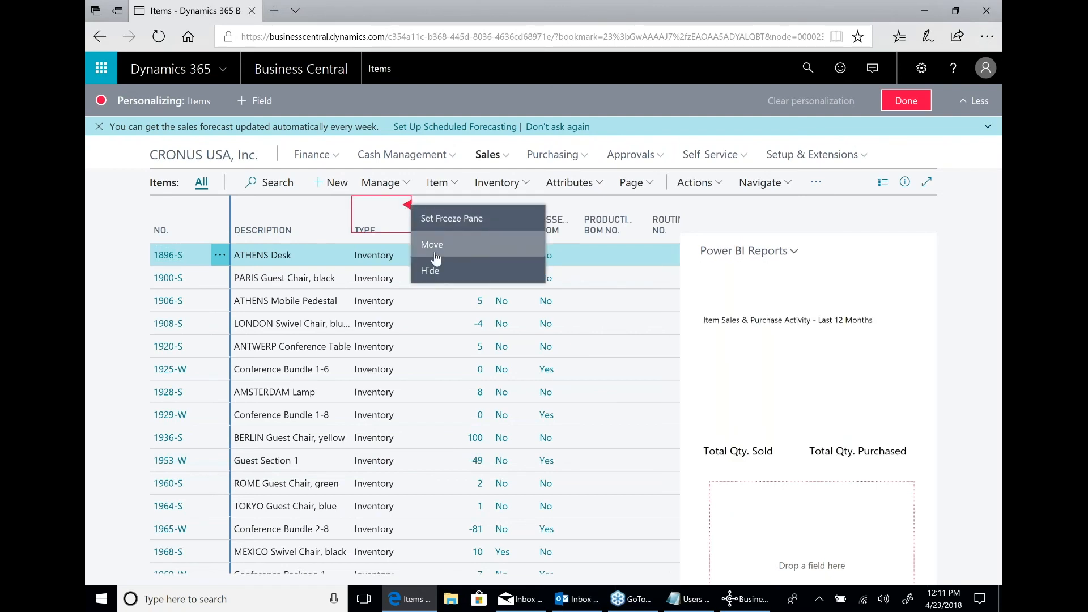
left_click(297, 210)
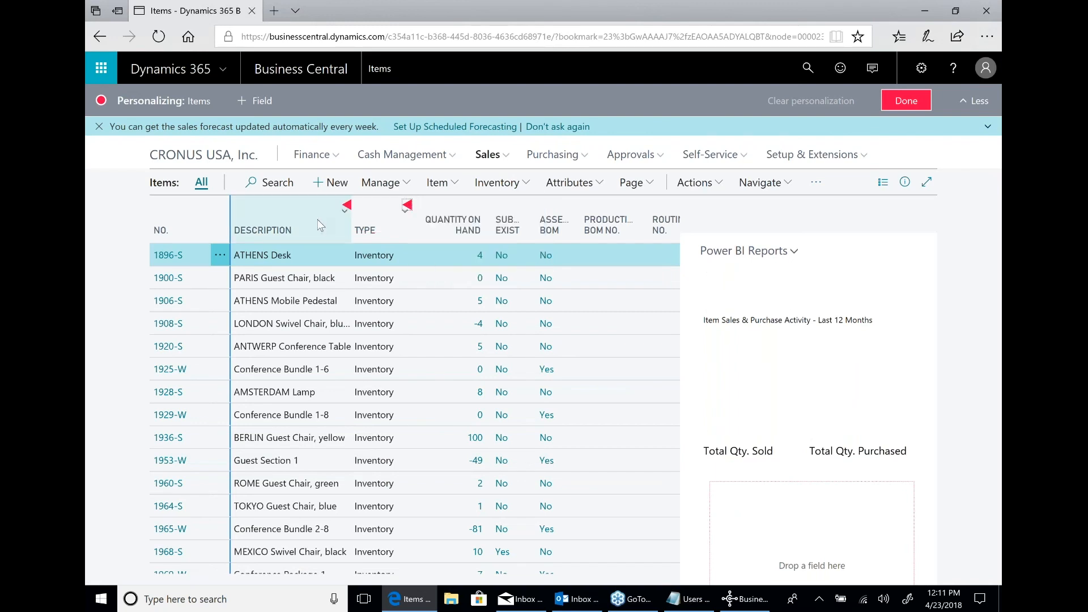
Set the freeze pane of the Items list at the Description column.
left_click(345, 210)
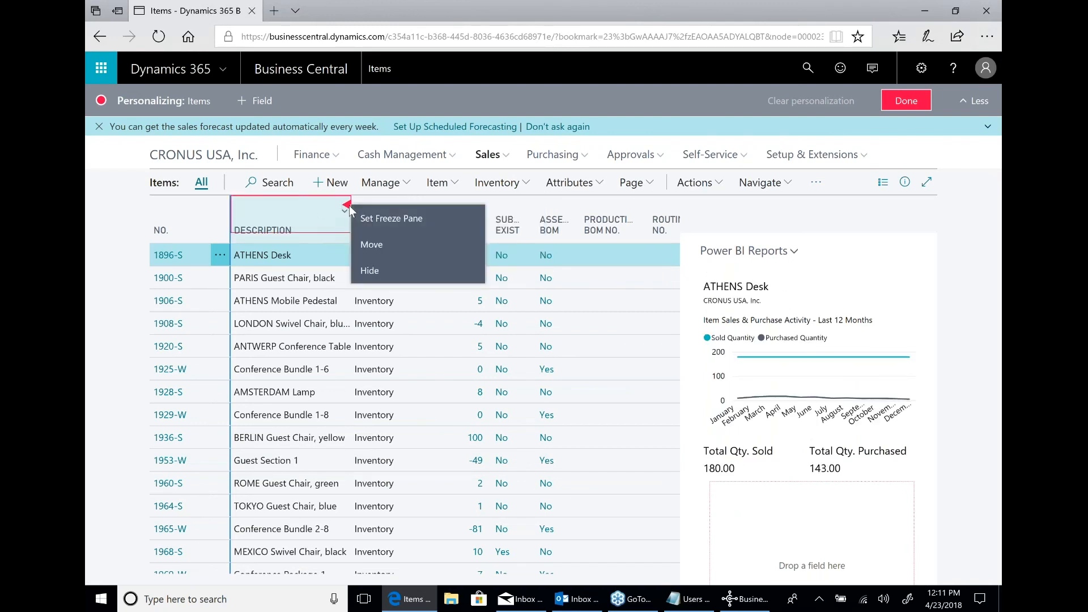
left_click(363, 216)
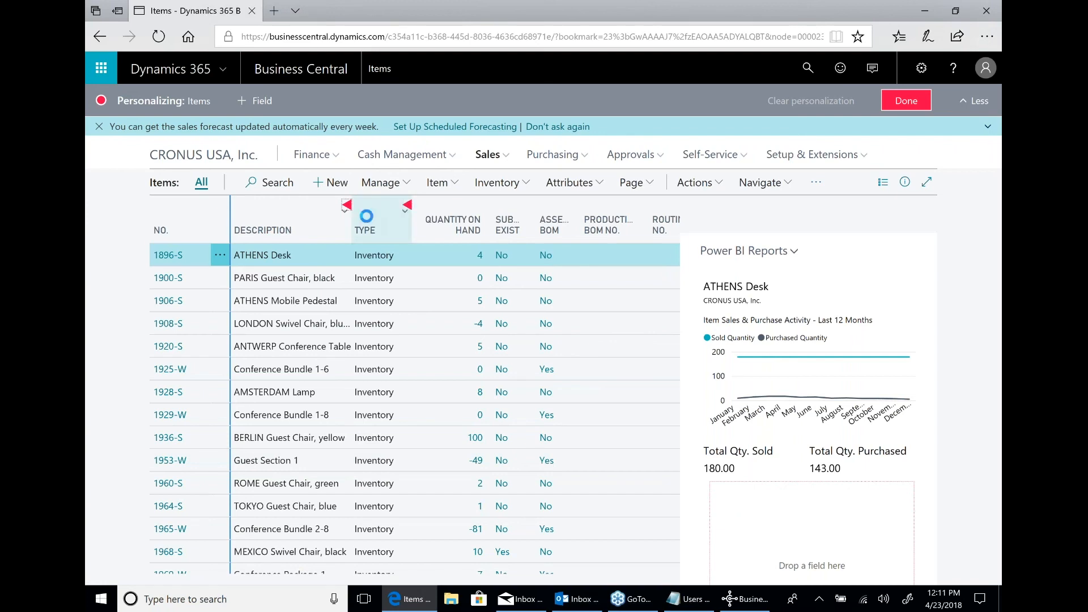
left_click(347, 204)
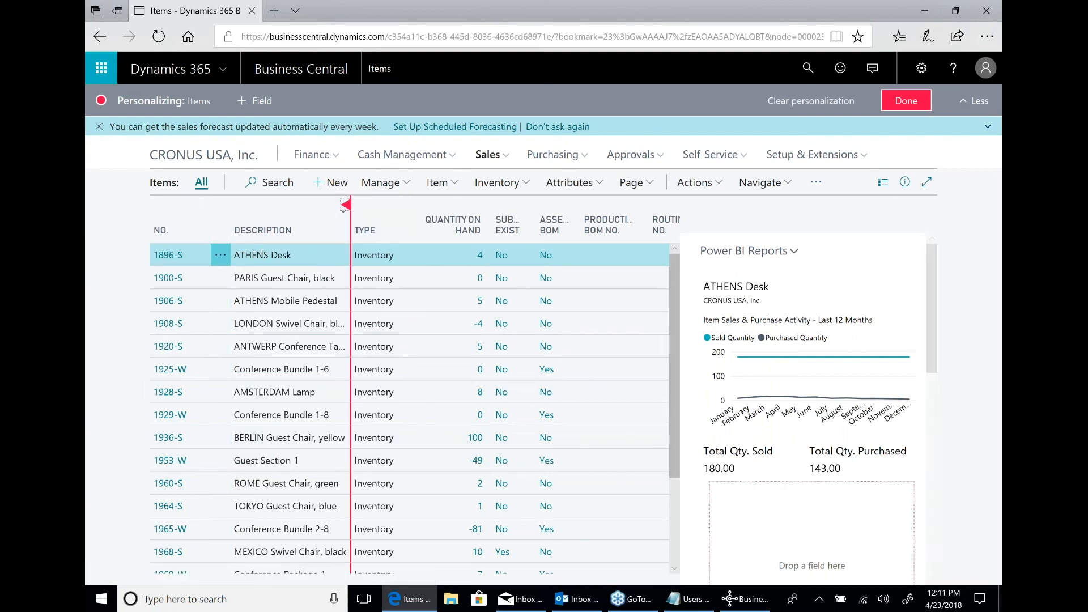
Add the Costing Method field to the Items list after Quantity on Hand, and finish personalizing.
left_click(255, 102)
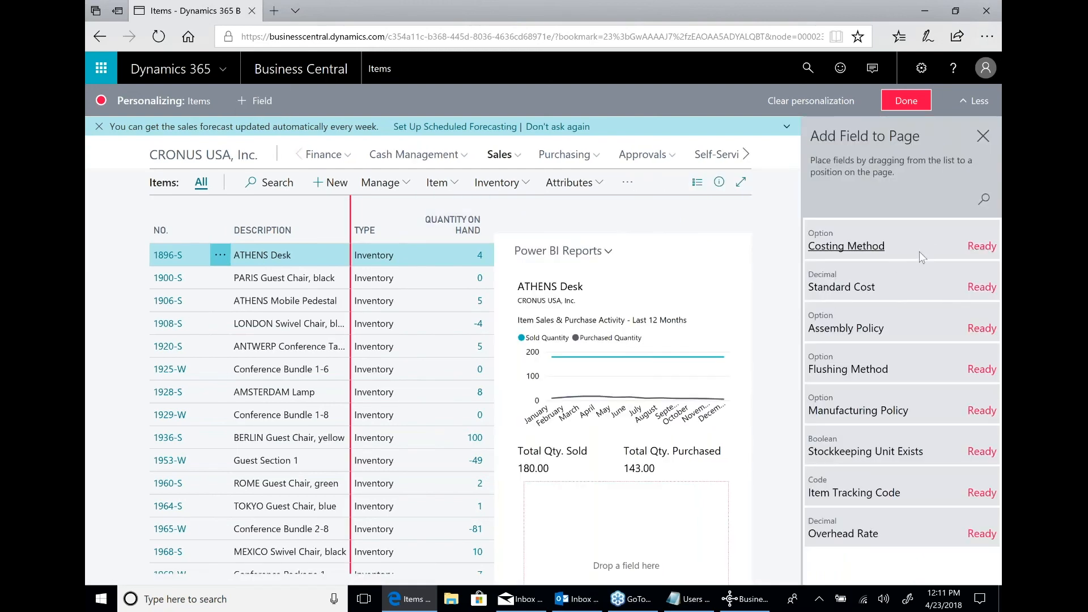
mouse_move(907, 249)
left_mouse_down()
mouse_move(803, 229)
mouse_move(376, 214)
mouse_move(459, 212)
left_mouse_up()
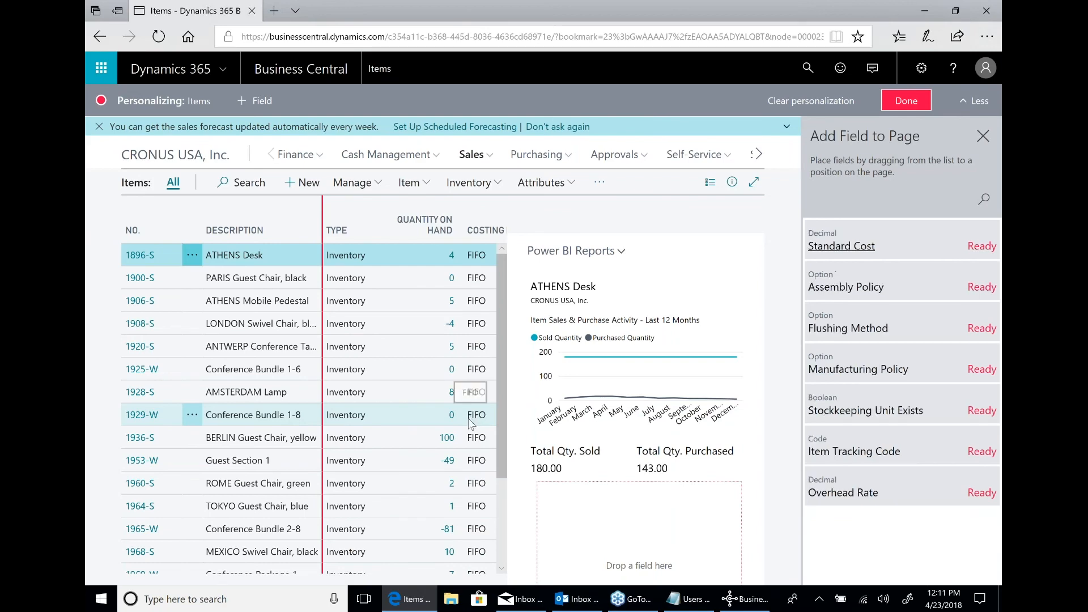
left_click(913, 105)
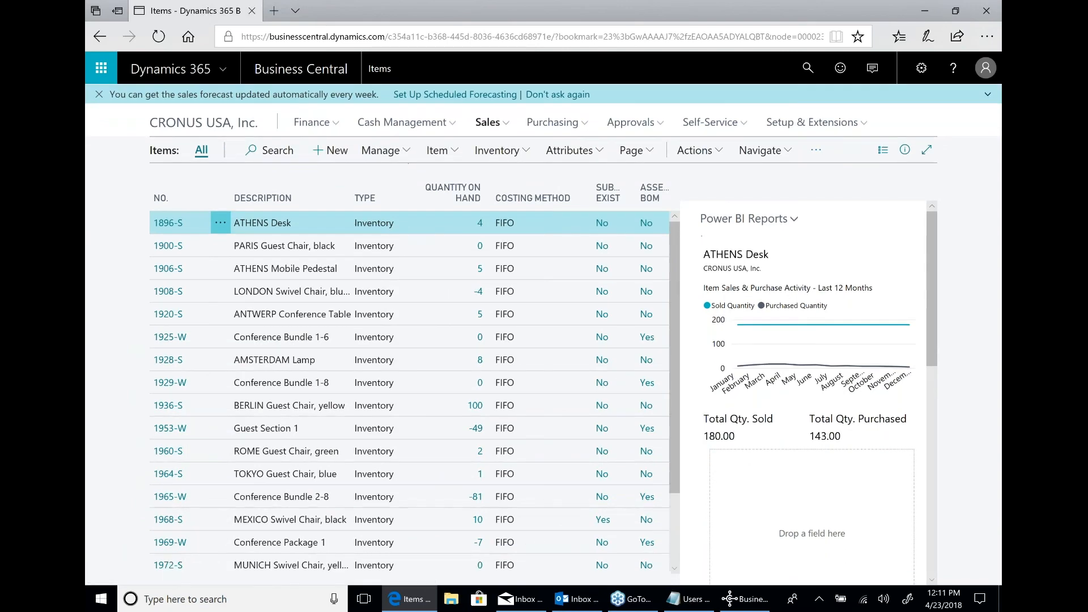
scroll(435, 362, "down", 2)
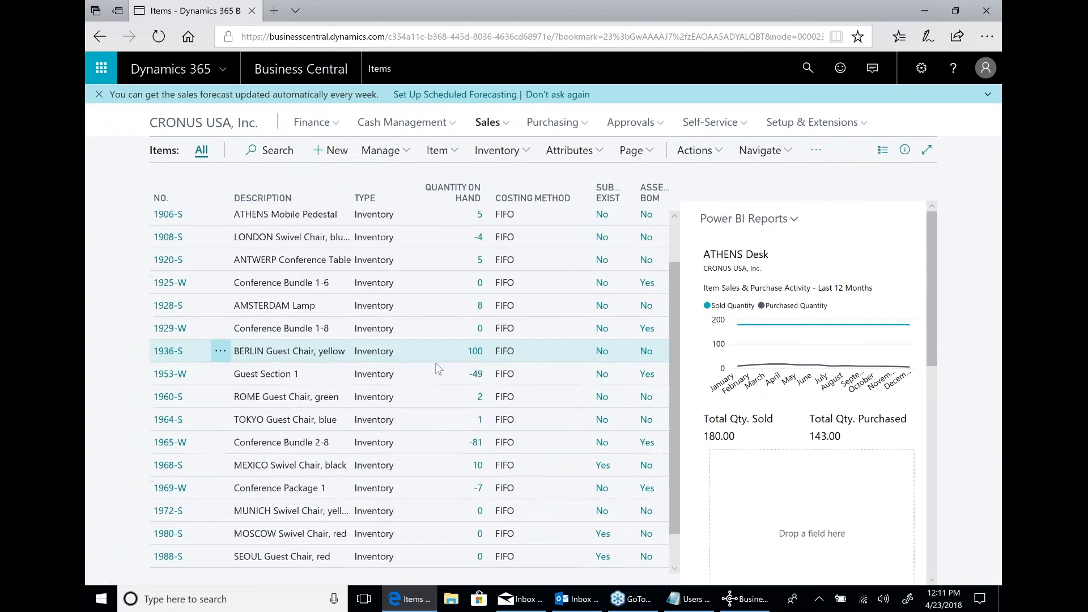
Return to the start of the Items list and open the Business Central sandbox environment in a new tab.
scroll(436, 368, "up", 3)
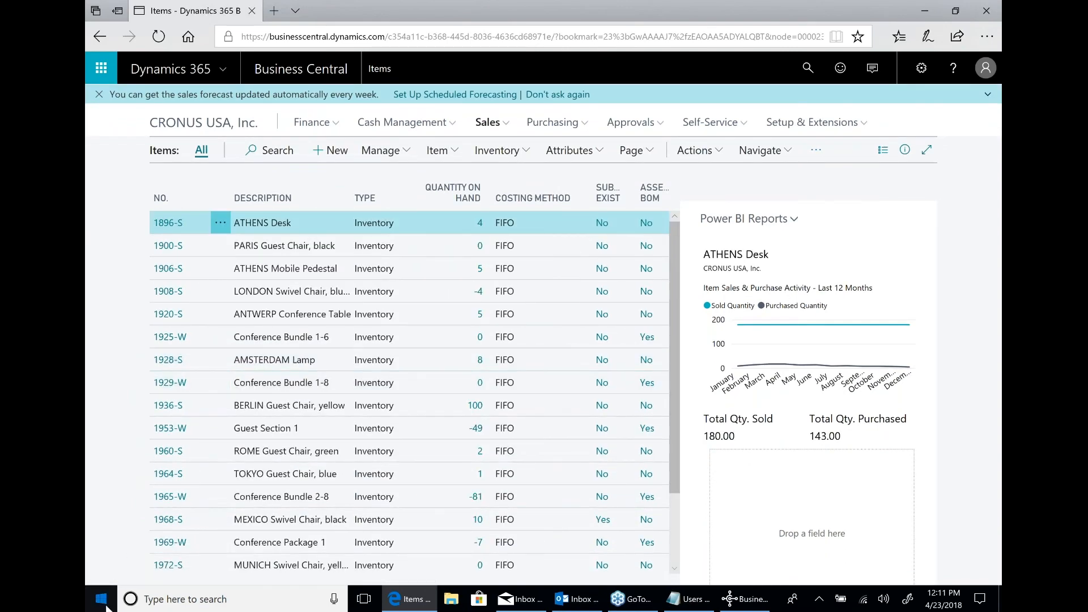
left_click(106, 604)
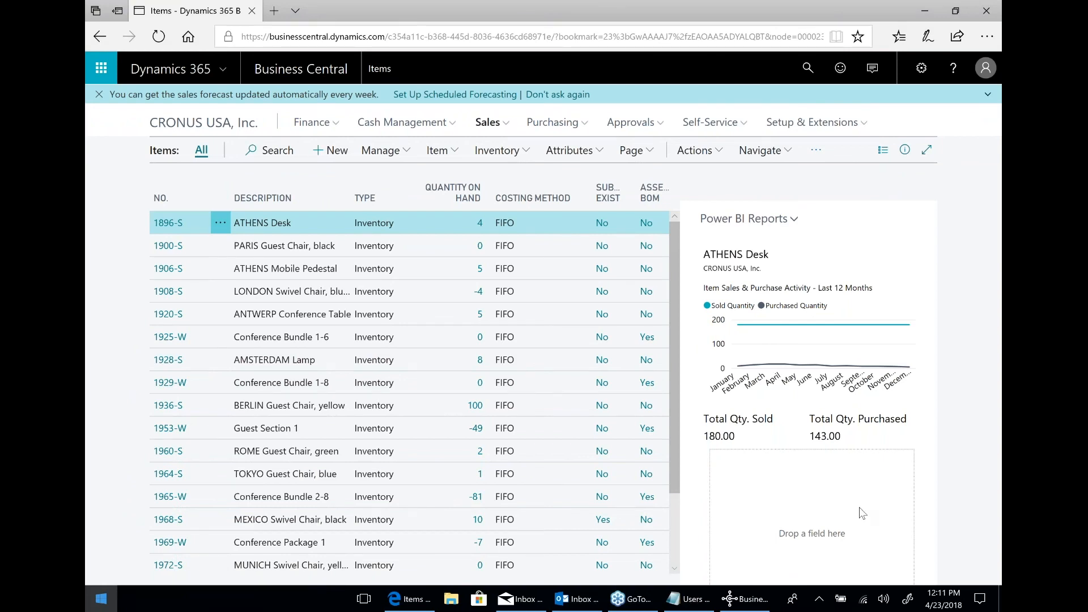
left_click(863, 513)
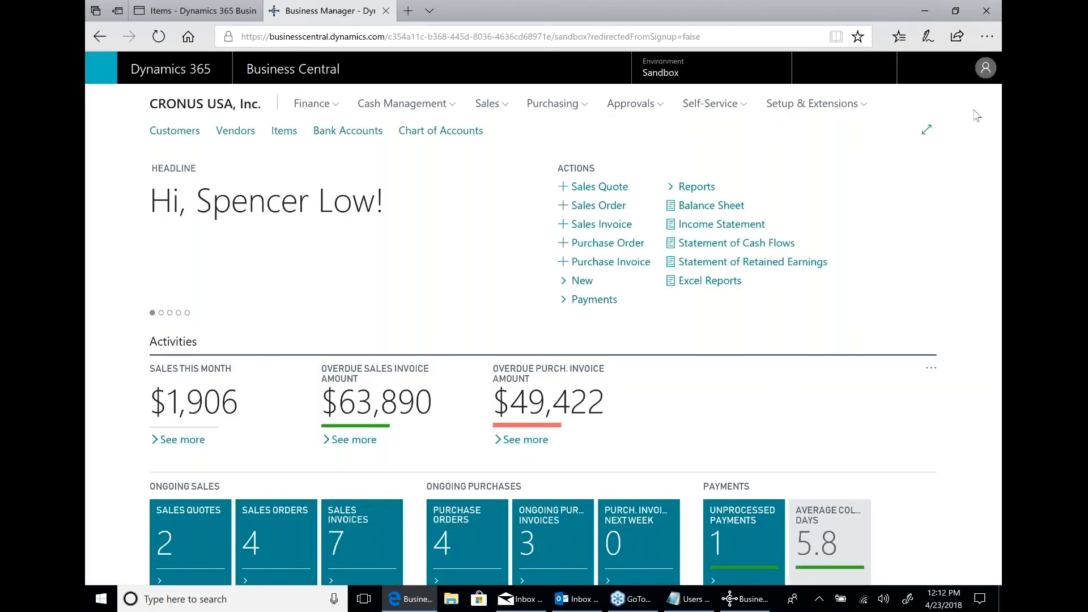
Start the Designer on the sandbox's Business Manager home page, stop designing, and close the sandbox.
left_click(921, 68)
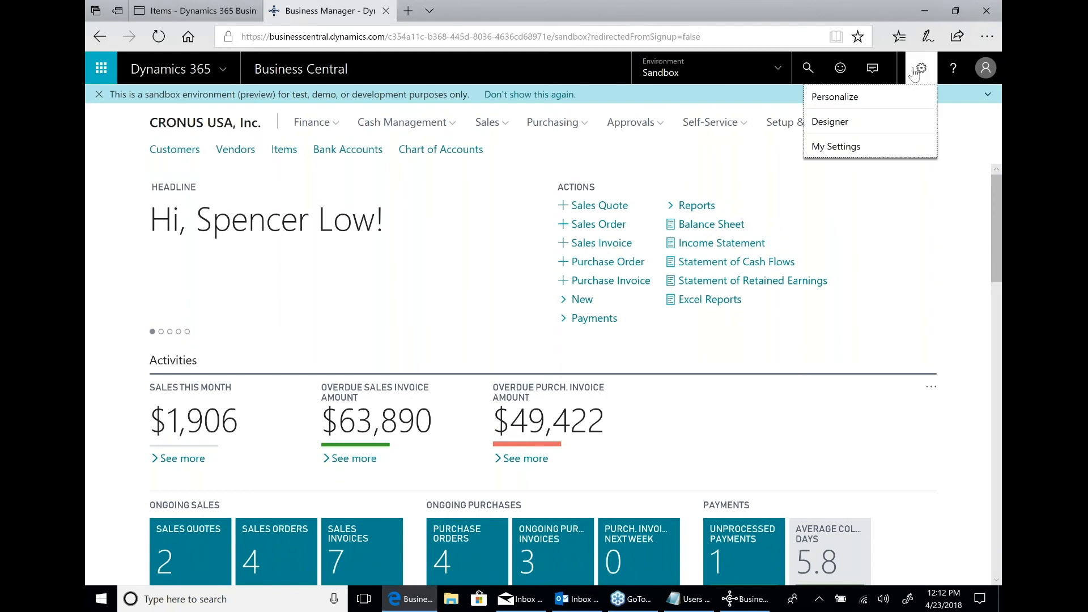
left_click(834, 125)
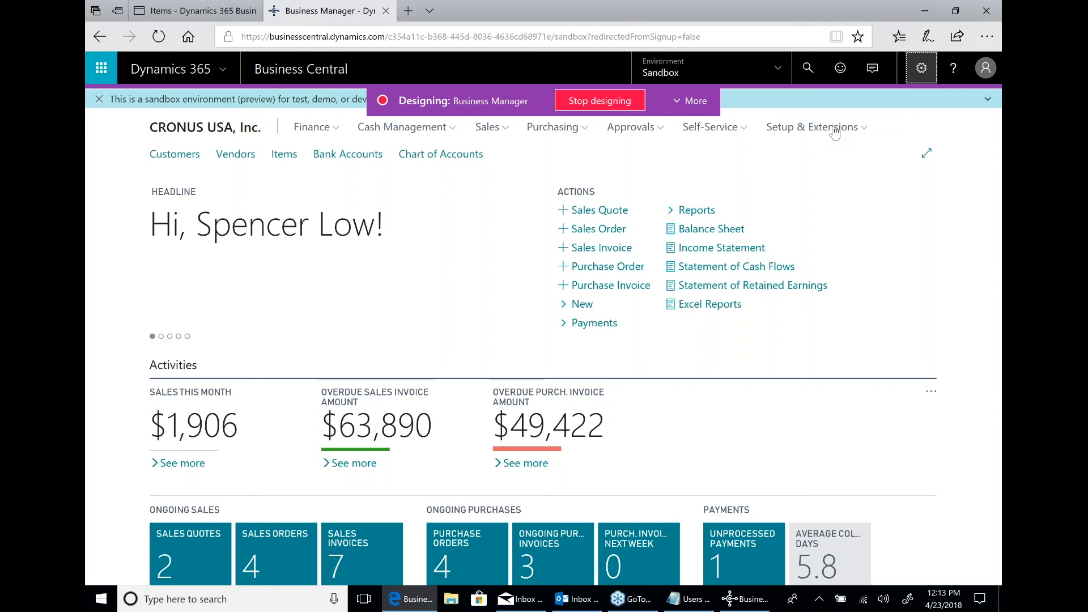
left_click(614, 103)
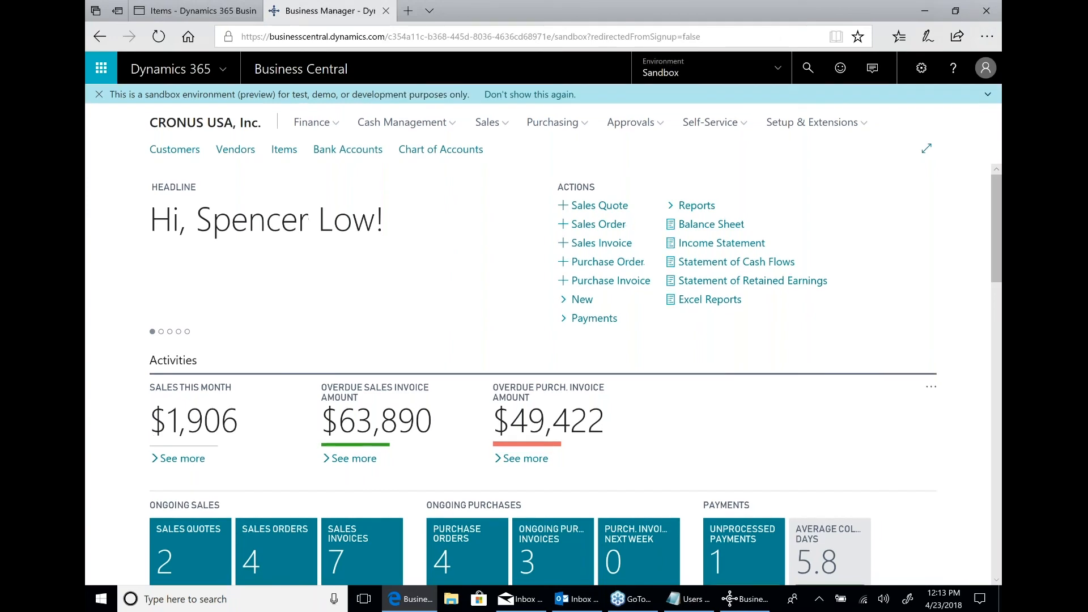
left_click(386, 11)
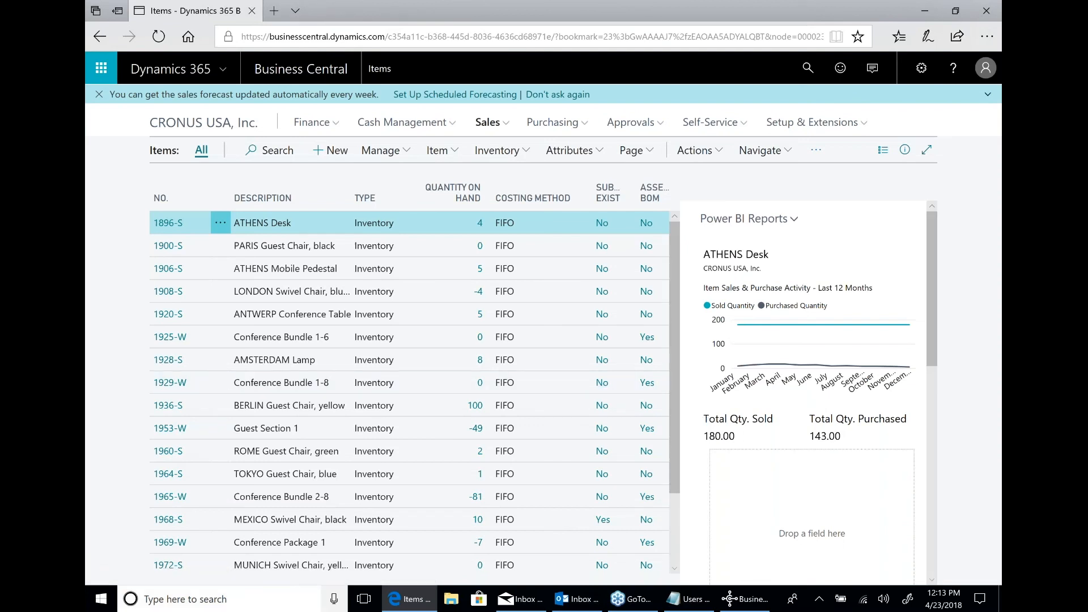
Open the Business Central app listing on Microsoft AppSource and browse the available add-ins through to the end of the page.
left_click(103, 604)
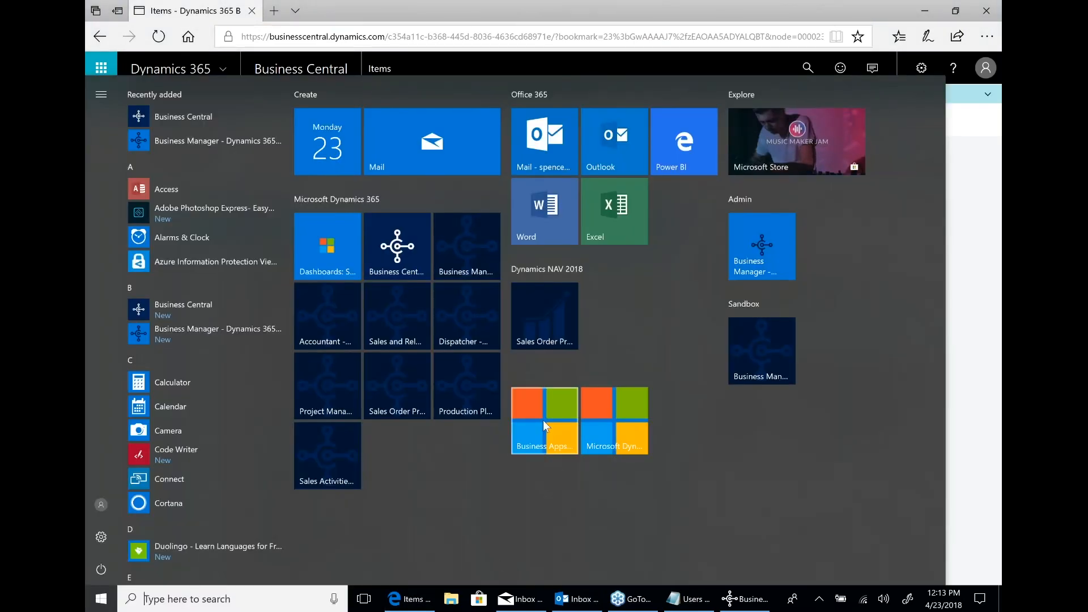
left_click(543, 420)
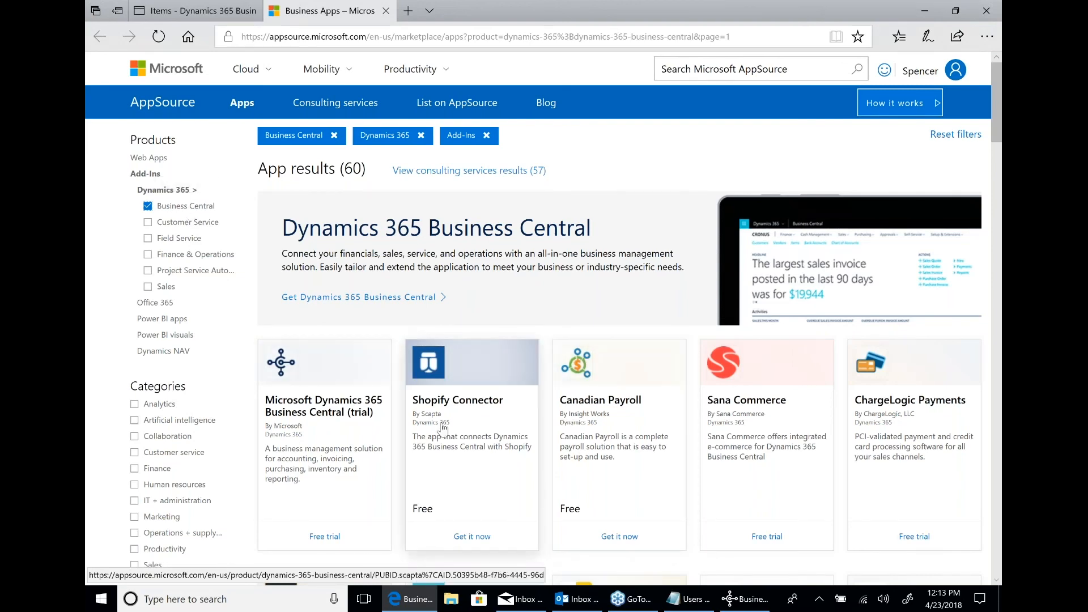
scroll(442, 428, "down", 1)
scroll(442, 428, "down", 2)
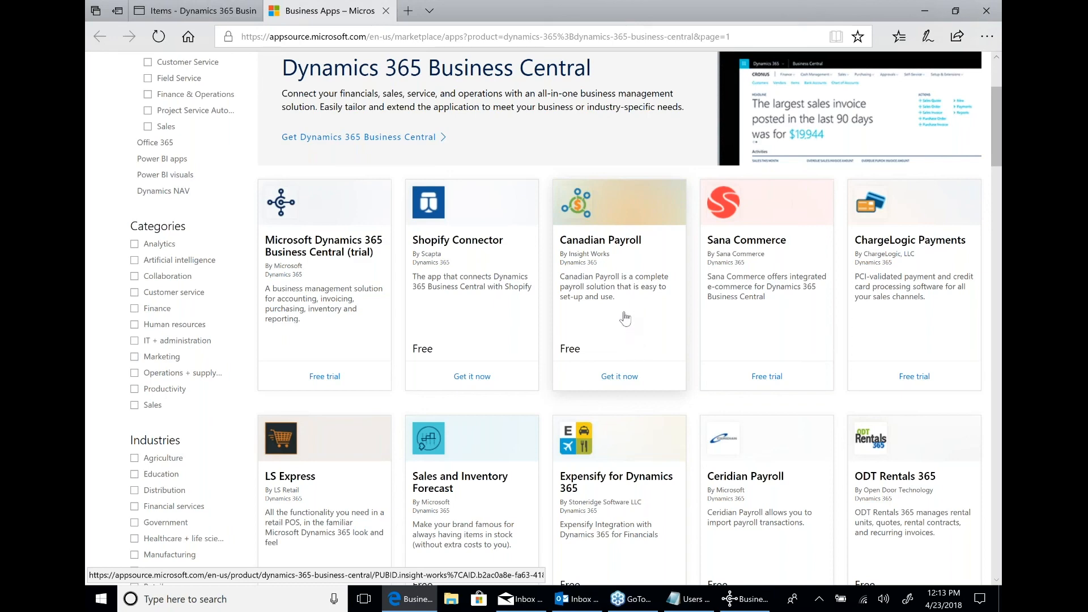
scroll(625, 319, "down", 5)
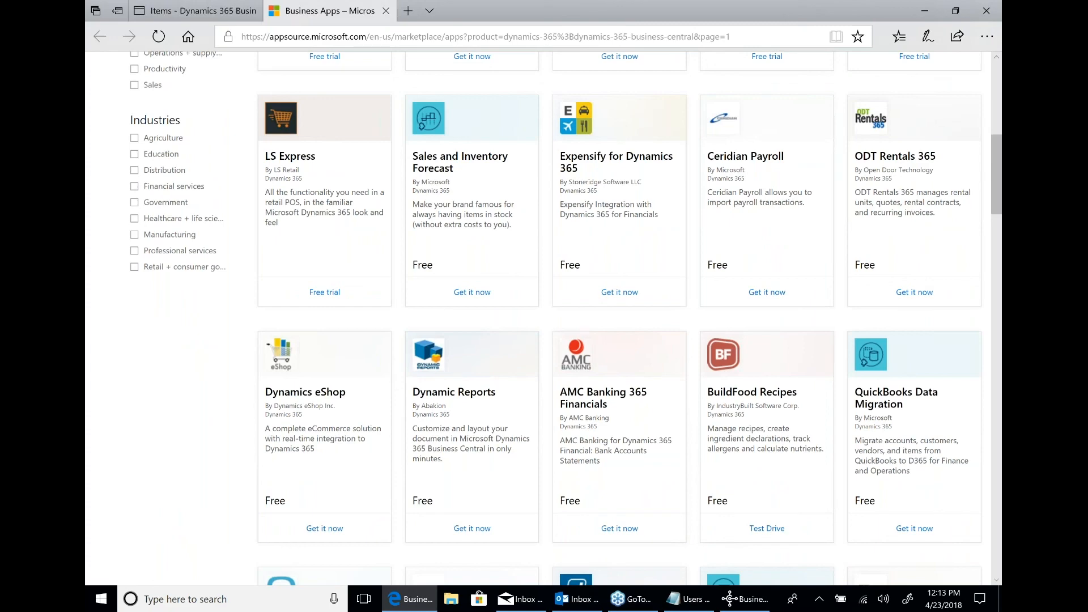
scroll(620, 317, "down", 3)
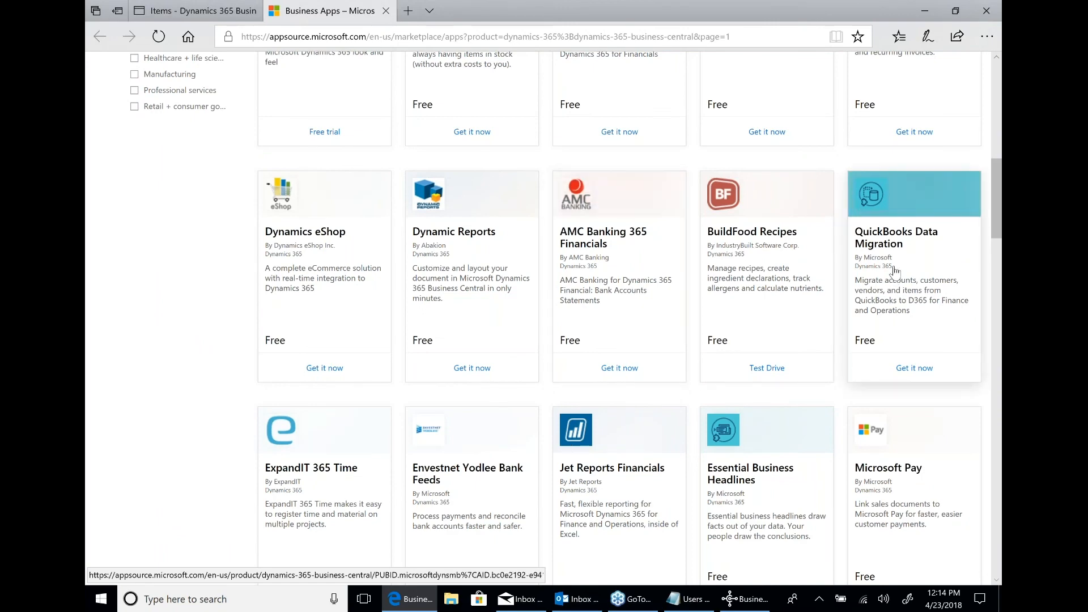
scroll(894, 271, "down", 2)
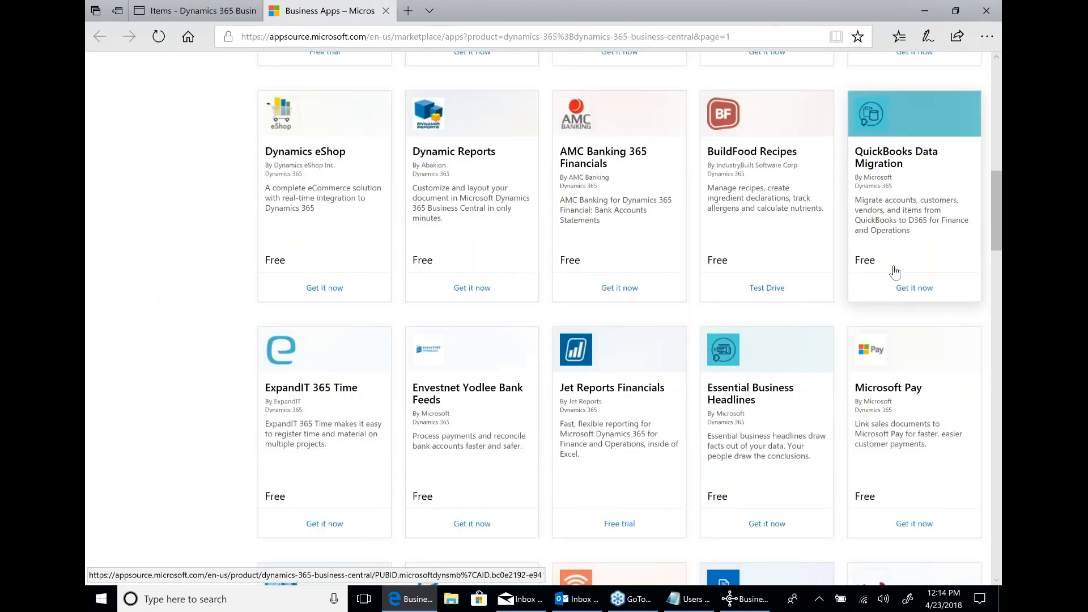
scroll(894, 270, "down", 7)
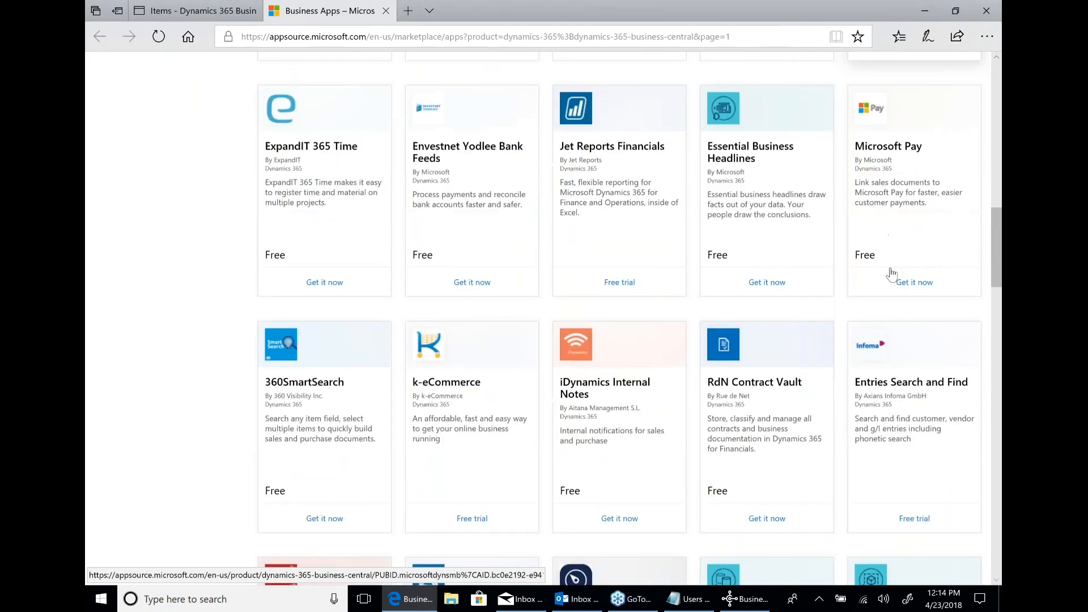
scroll(749, 329, "down", 4)
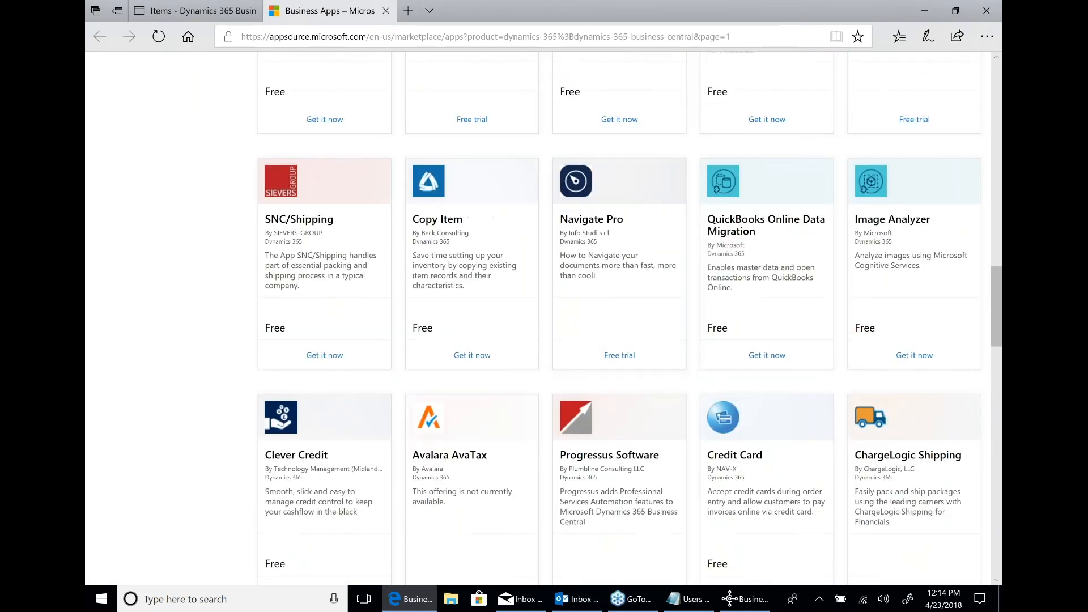
scroll(440, 387, "down", 1)
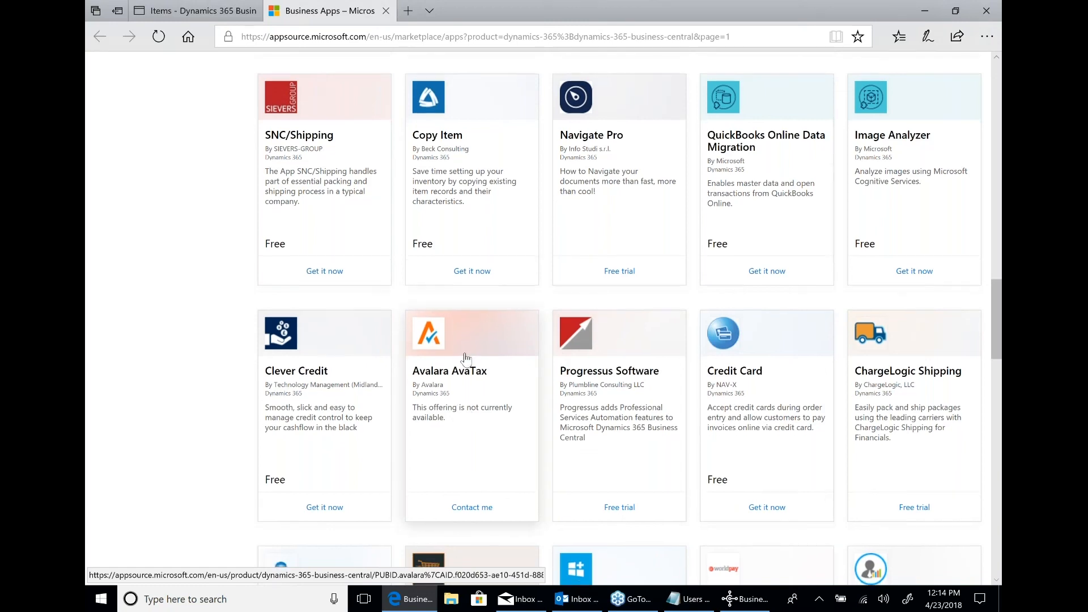
scroll(612, 340, "down", 2)
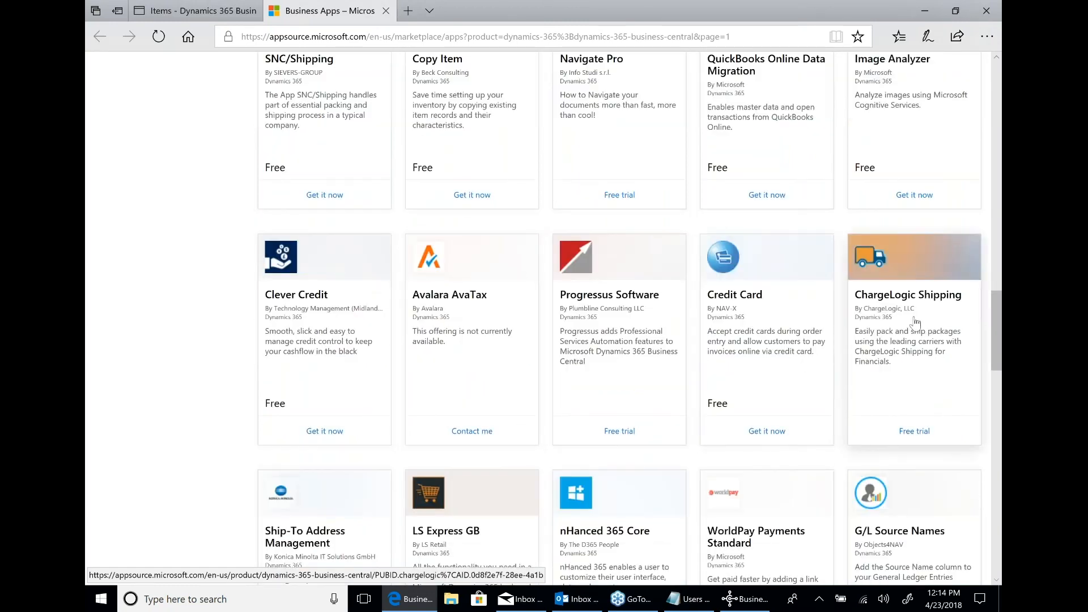
scroll(915, 321, "down", 3)
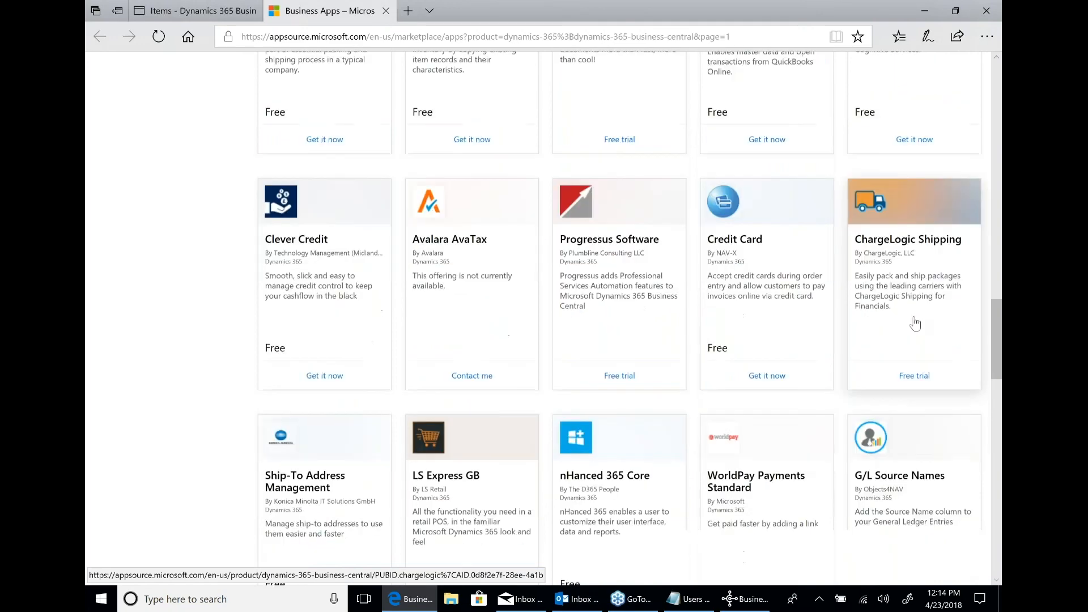
scroll(915, 322, "down", 3)
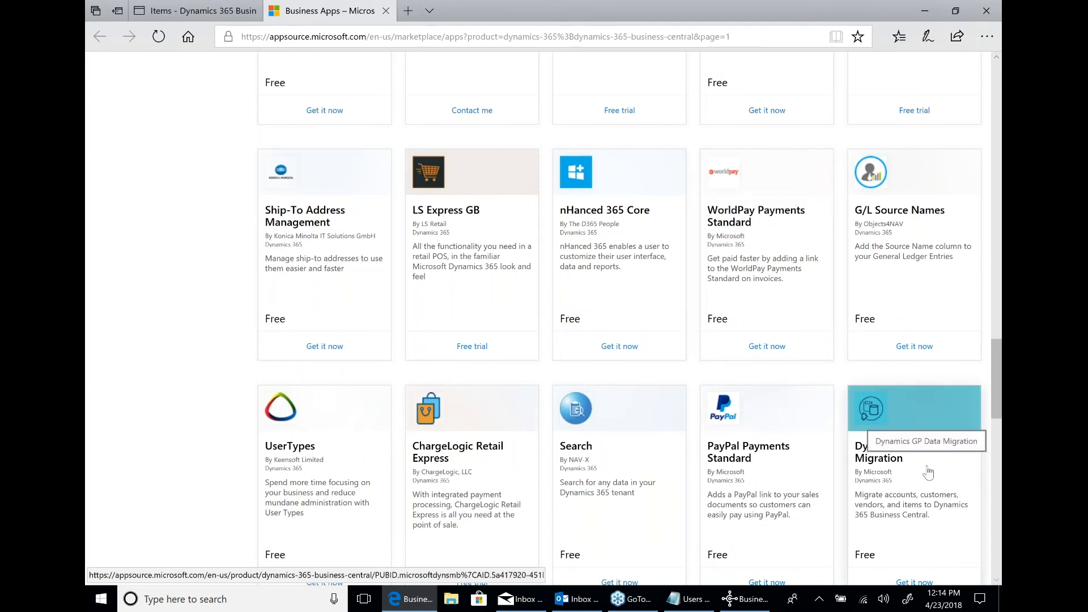
scroll(928, 471, "down", 6)
scroll(927, 472, "down", 4)
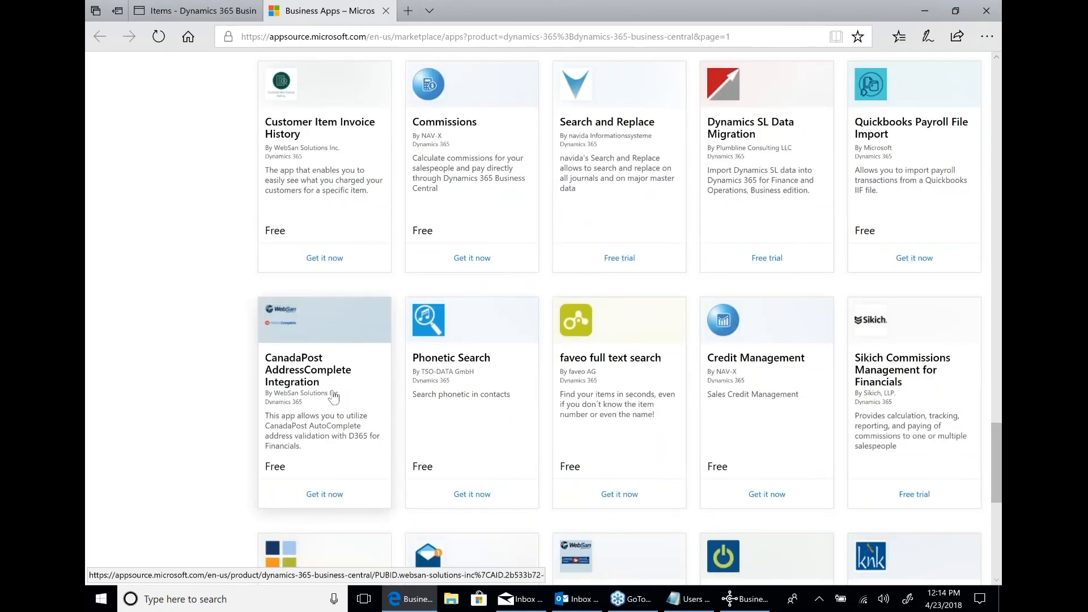
scroll(333, 397, "down", 4)
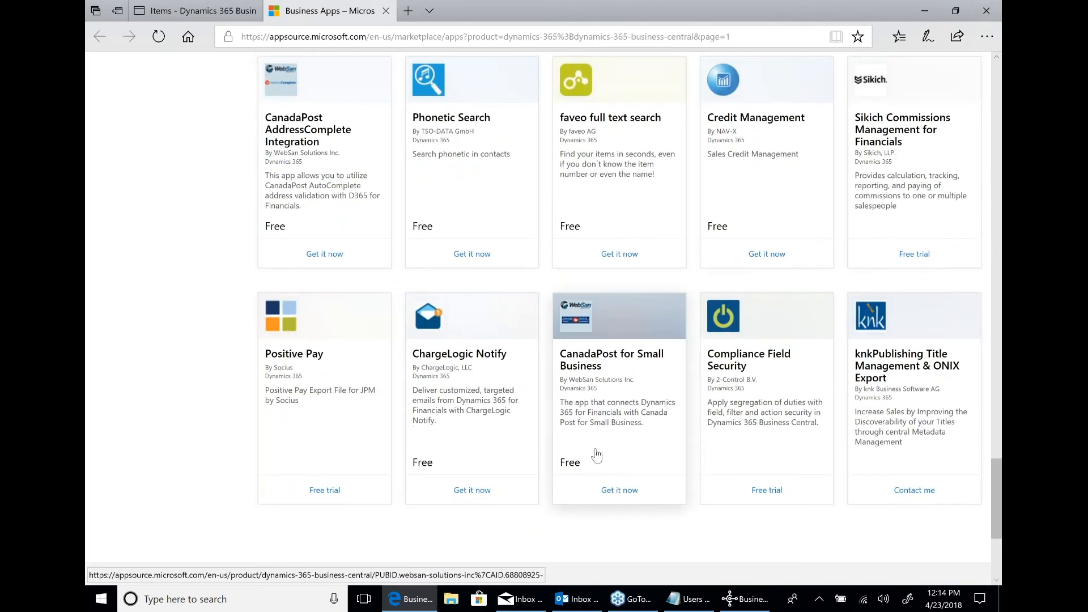